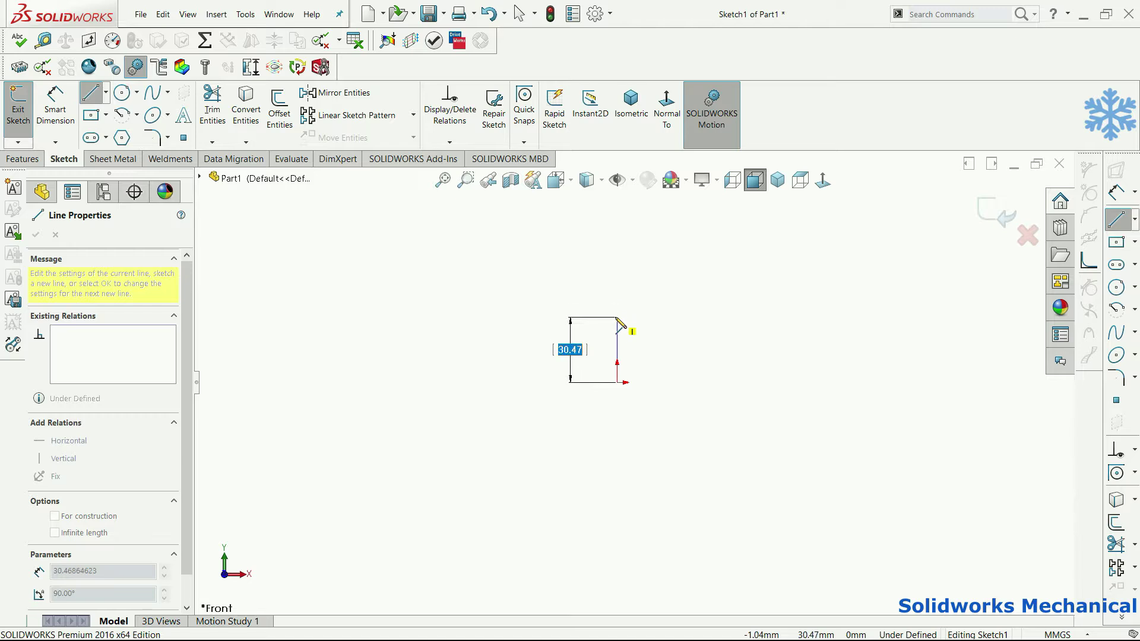
- From the top of the vertical line at the origin, sketch three horizontal runs stepping upward, with the second rise about 7 mm
click(677, 316)
click(677, 300)
click(832, 300)
click(832, 297)
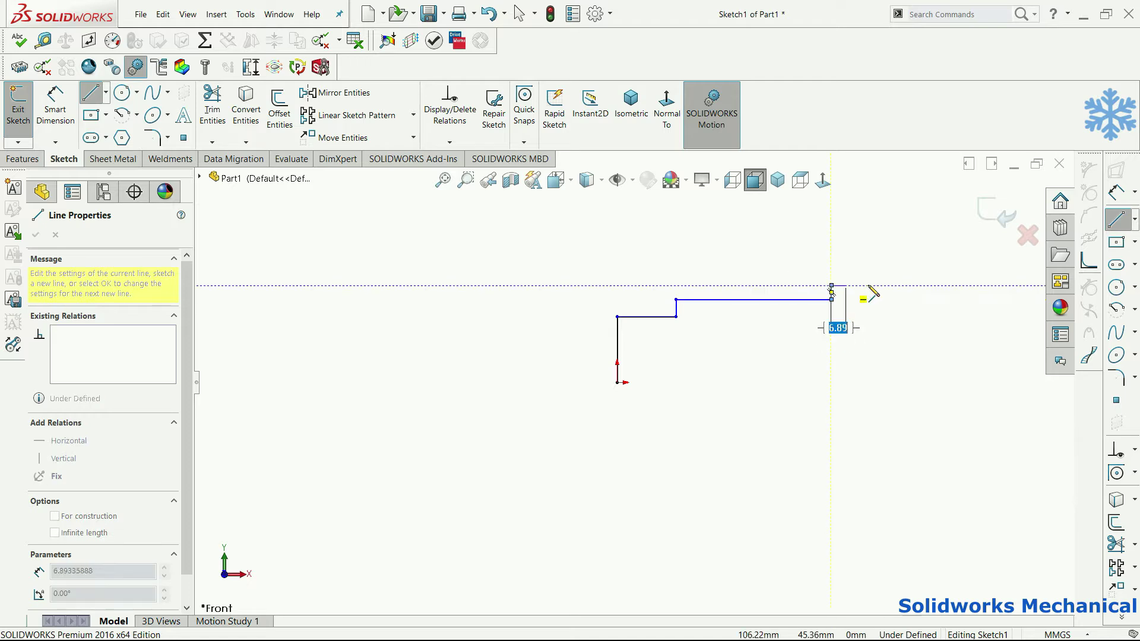
click(956, 284)
- Sketch the raised collar after the third run, dropping about 10 mm back to that run's level, and continue with a horizontal line
key(z)
scroll(959, 303, down, 3)
click(704, 369)
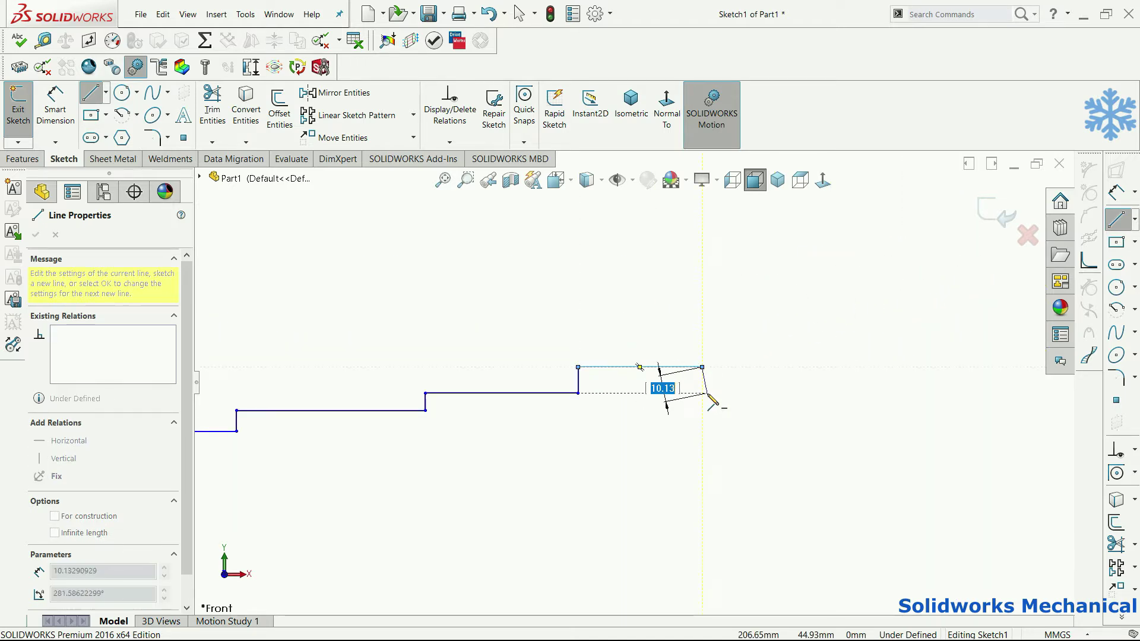
click(704, 394)
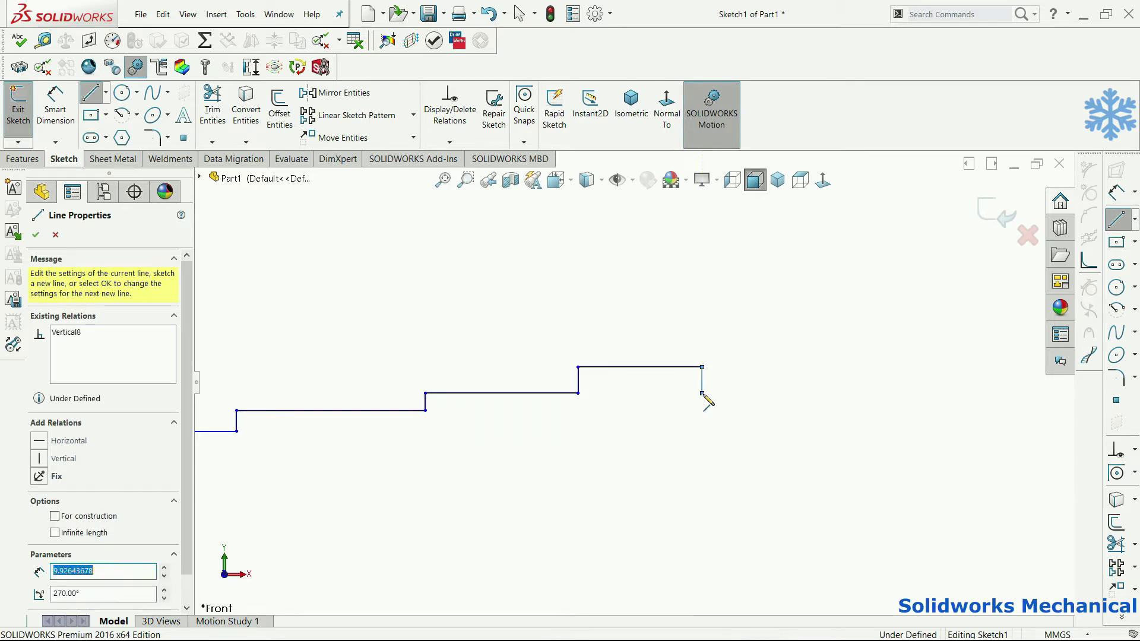
click(898, 394)
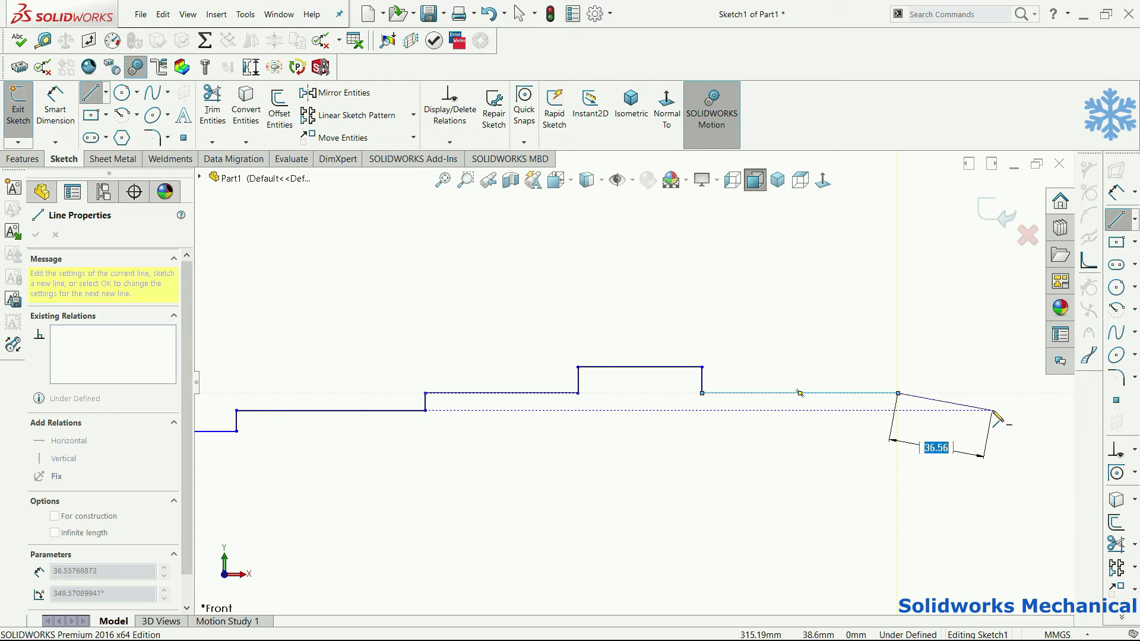
- Sketch the downward taper, a horizontal run and a lower end run, then close the profile with an end edge about 28 mm high and a baseline to the origin
click(1007, 409)
scroll(1022, 410, up, 3)
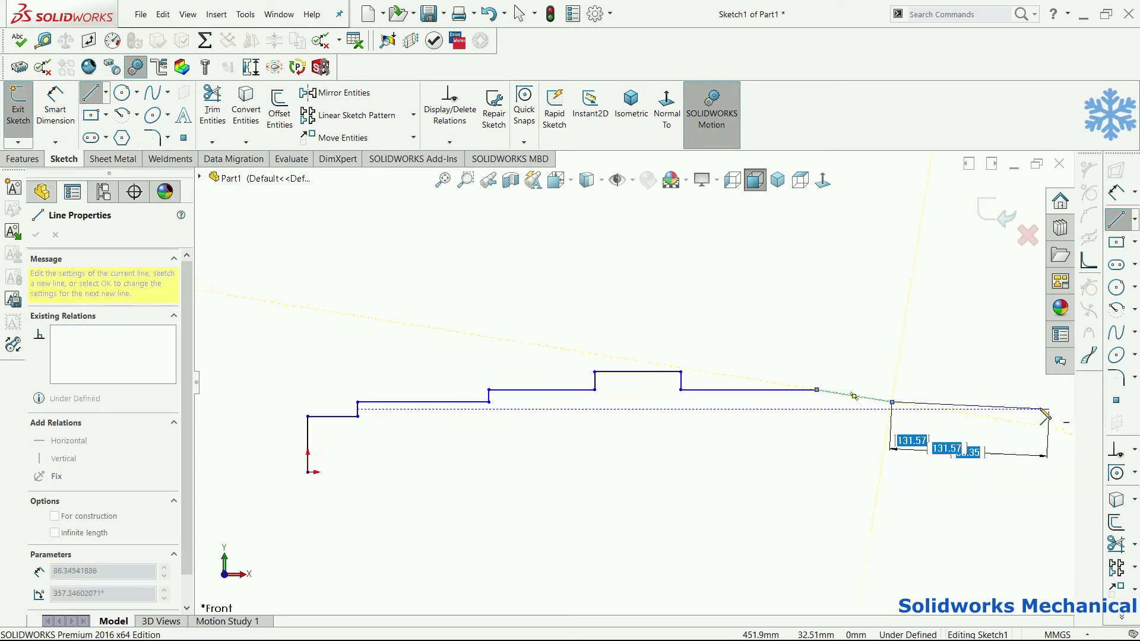
click(941, 398)
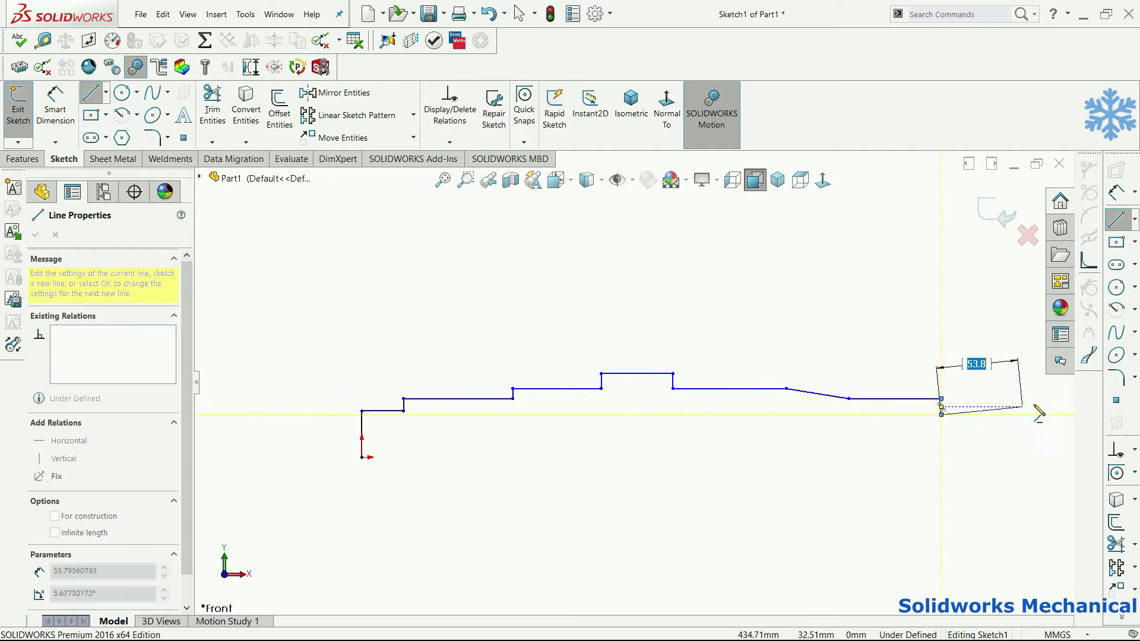
click(1063, 414)
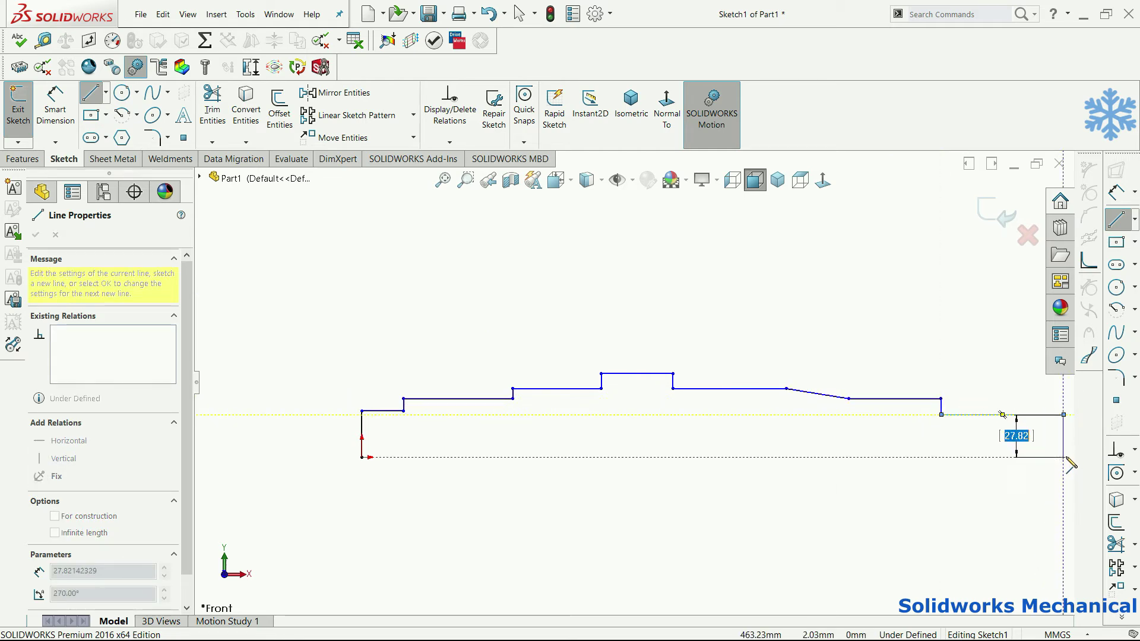
click(1063, 458)
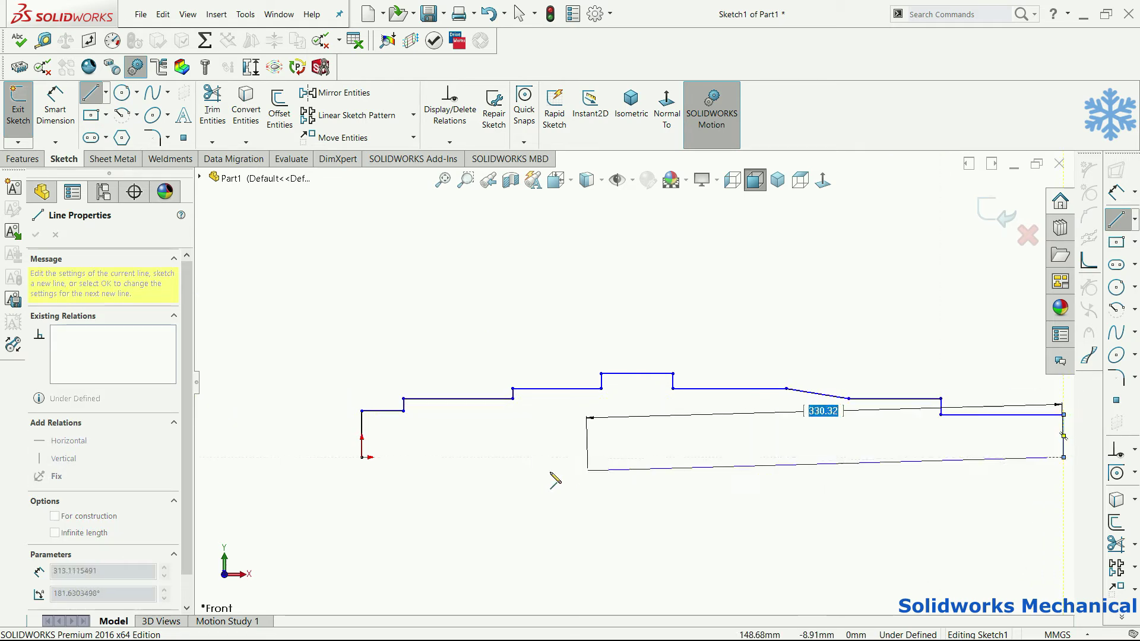
click(362, 458)
- Dimension the profile's baseline to an overall length of 820 mm
key(d)
click(504, 457)
click(517, 482)
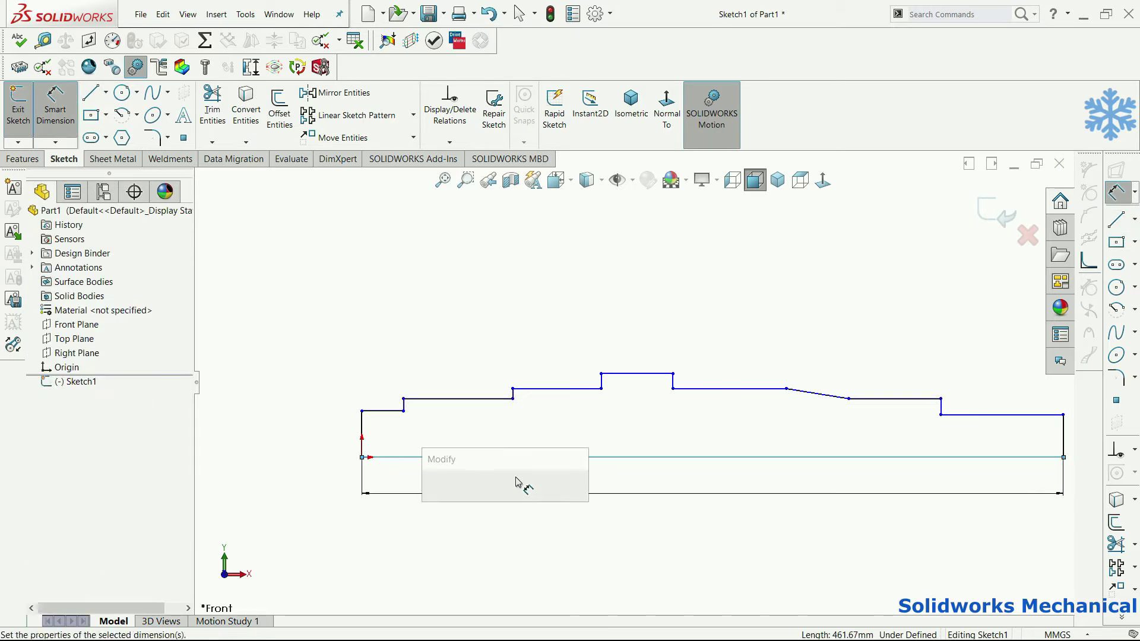
text(8)
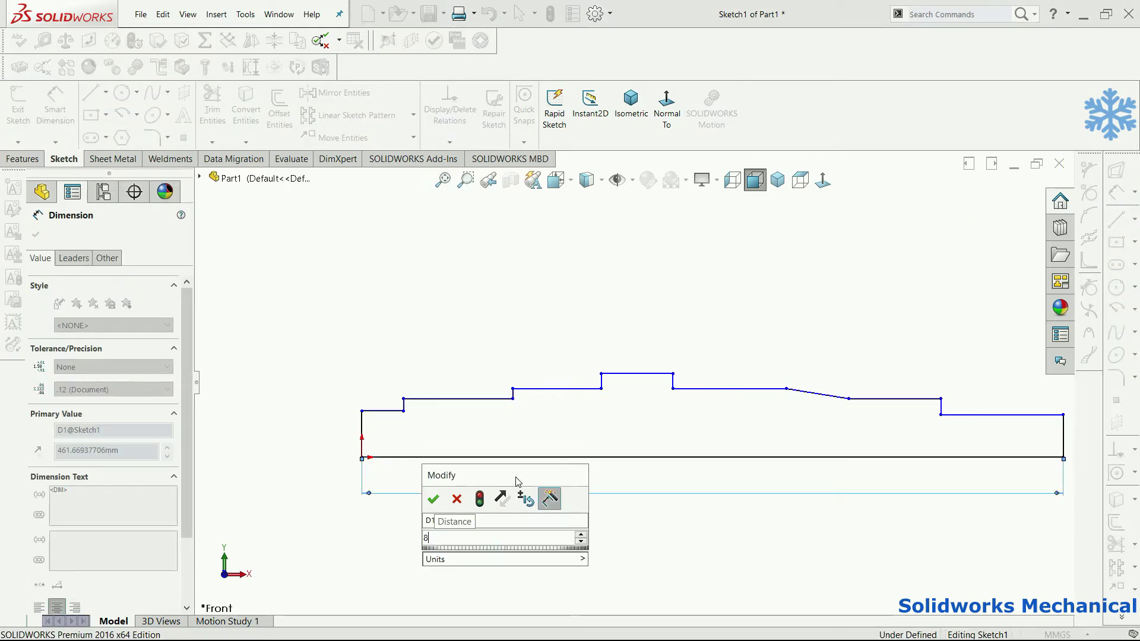
text(20)
key(Return)
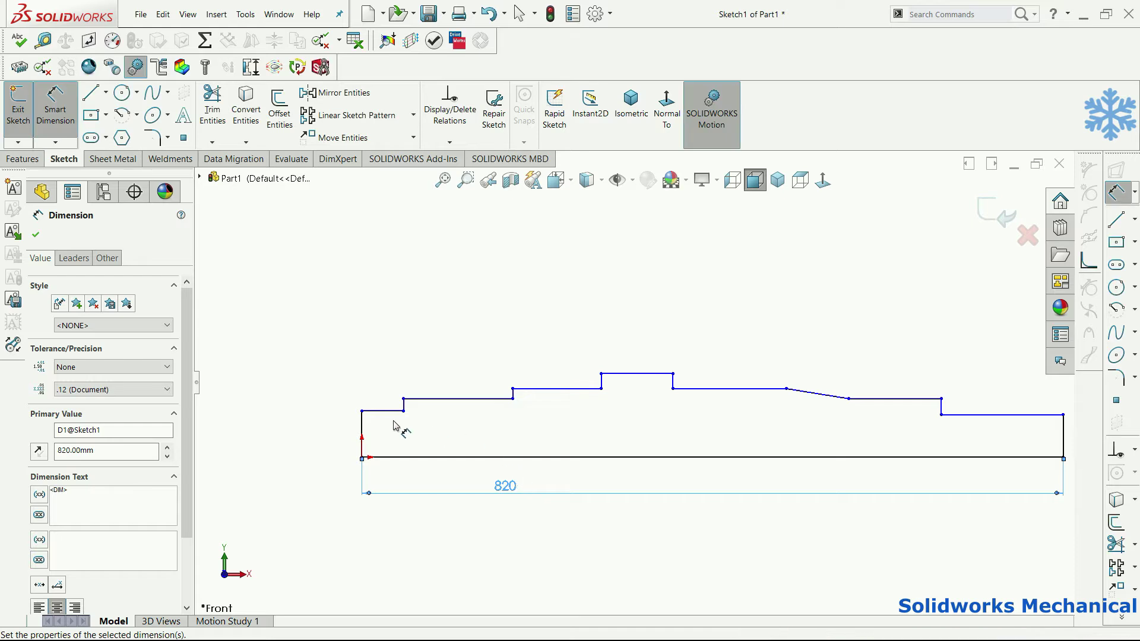
- Dimension the first two horizontal runs from the origin end to lengths of 52 mm and 120 mm
click(378, 412)
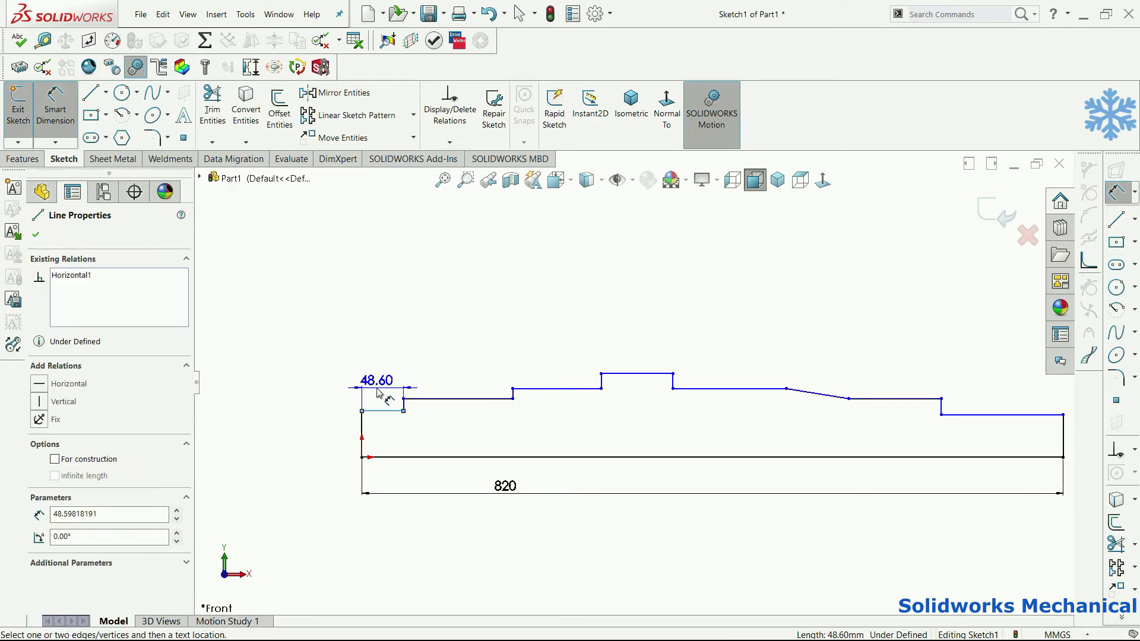
click(378, 393)
text(52)
key(Return)
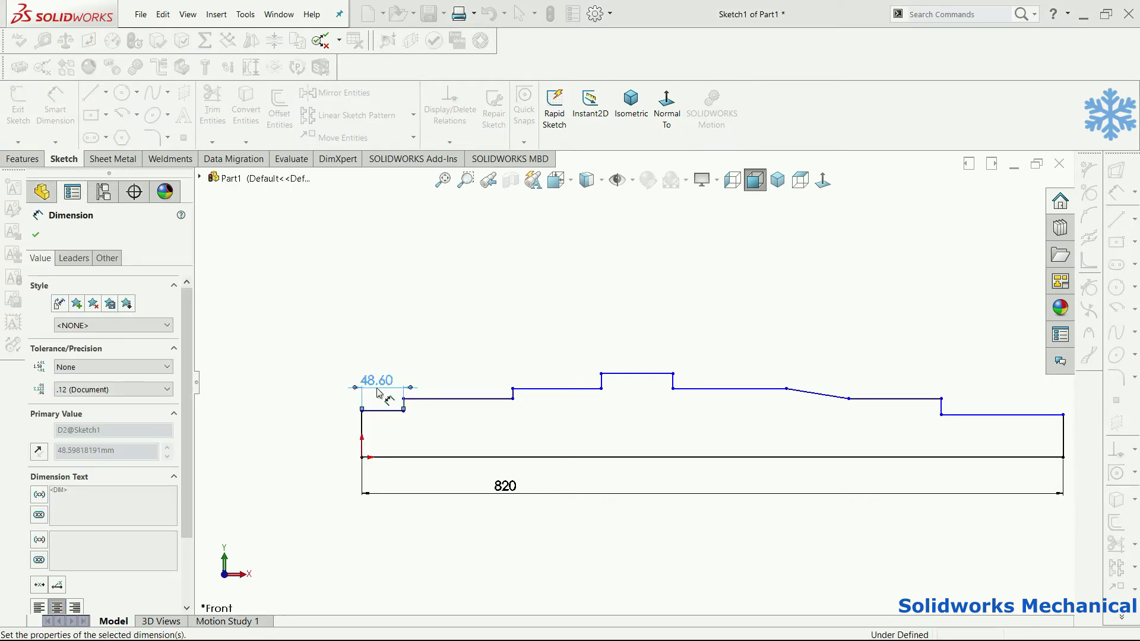
click(482, 401)
click(478, 387)
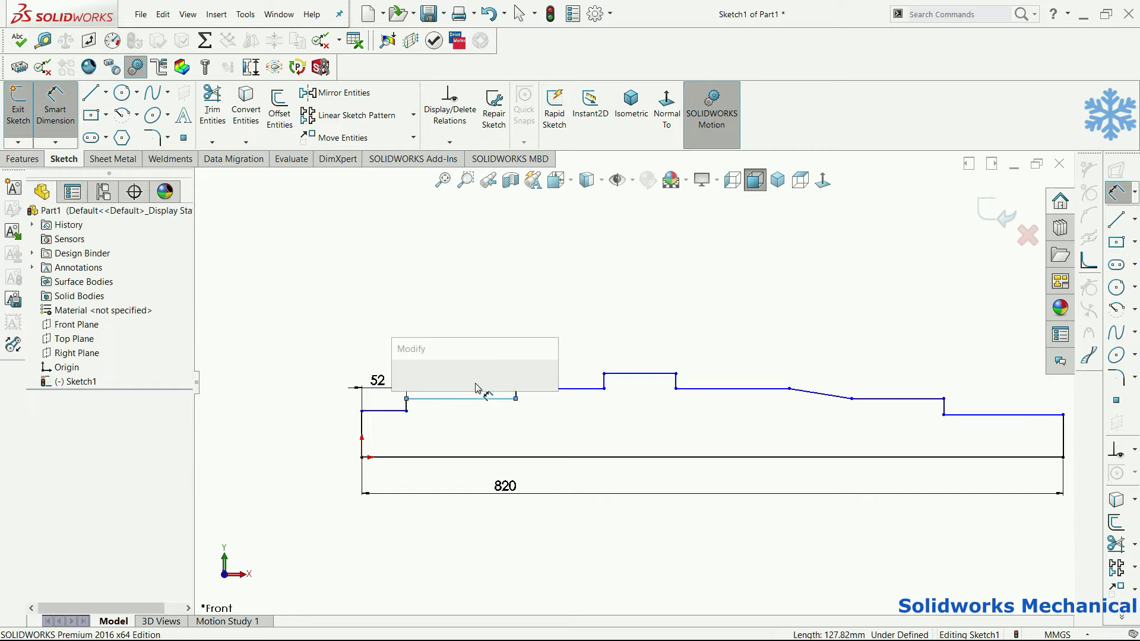
text(120)
key(Return)
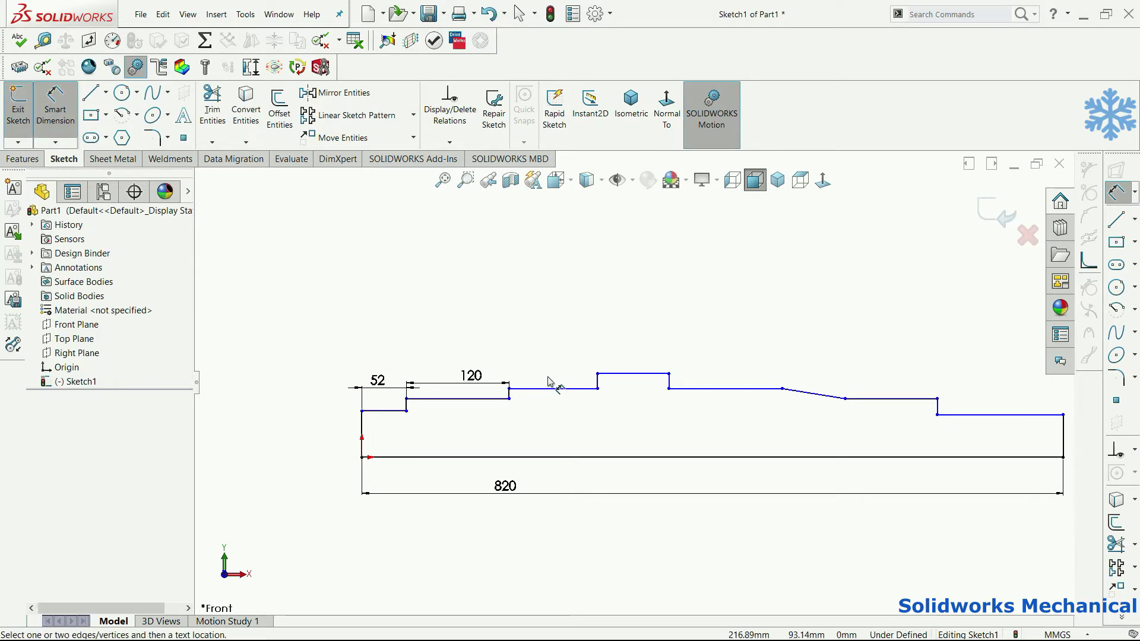
- Dimension the third horizontal run to 130 mm and the raised collar's top edge to 45 mm
click(549, 390)
click(555, 371)
text(130)
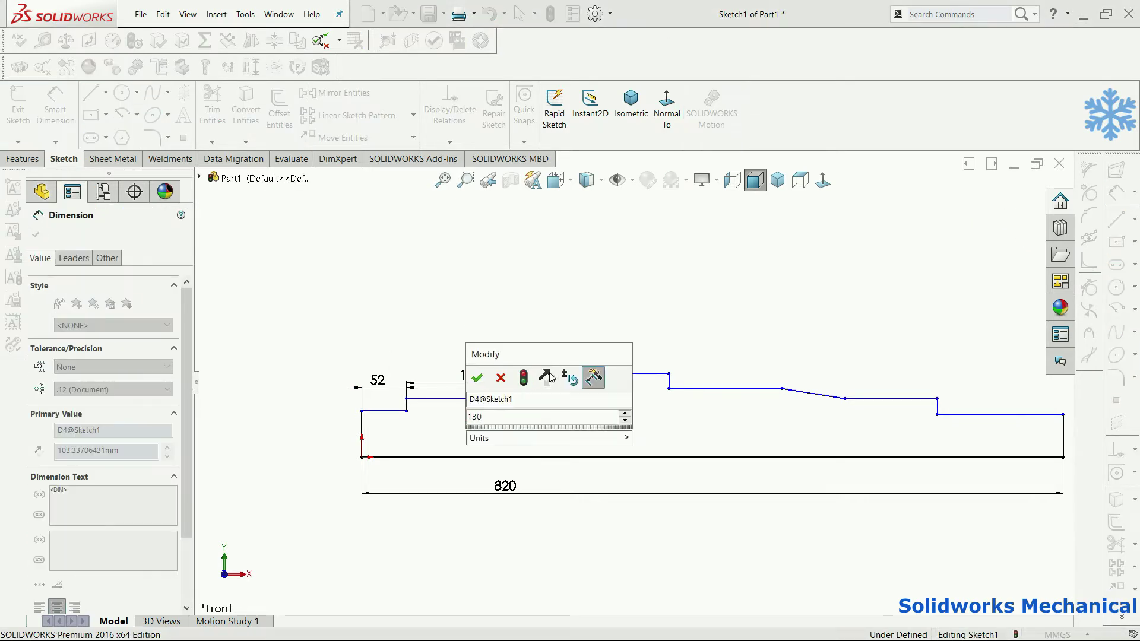
key(Return)
click(653, 373)
click(660, 359)
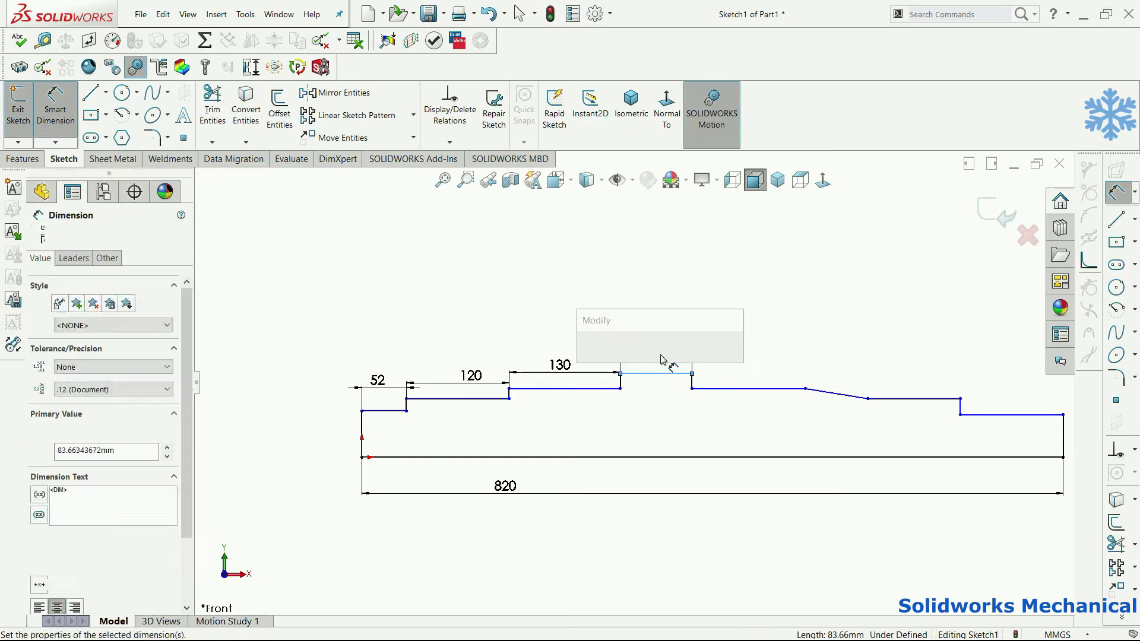
text(45)
key(Return)
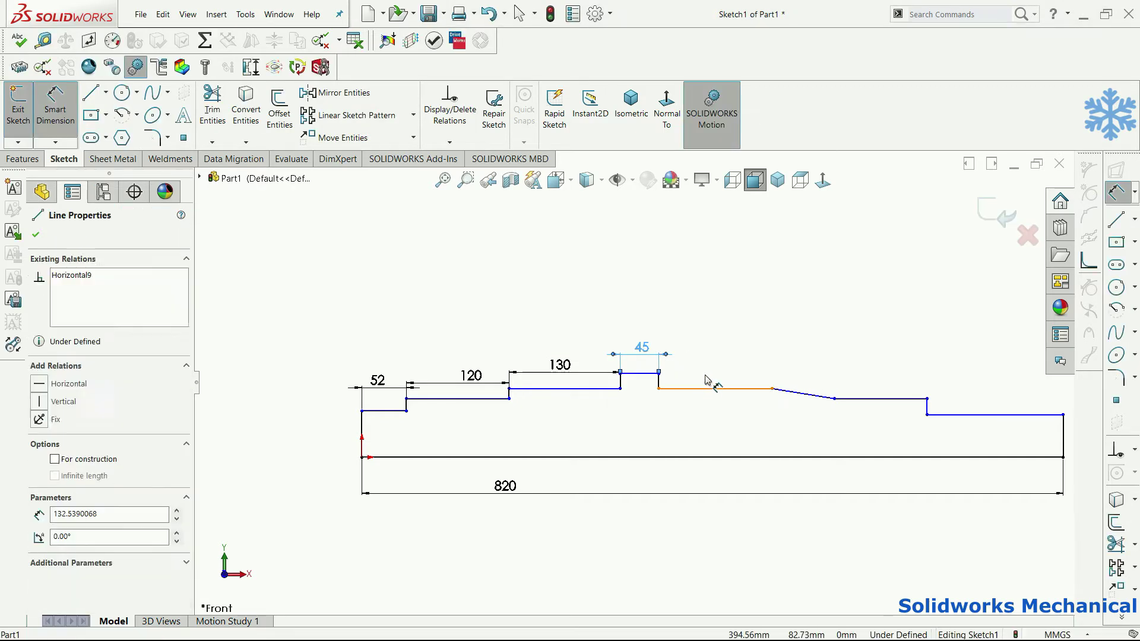
- Dimension the horizontal run after the collar to 220 mm and the last run at the far end to 70 mm
click(706, 380)
click(706, 377)
text(220)
key(Return)
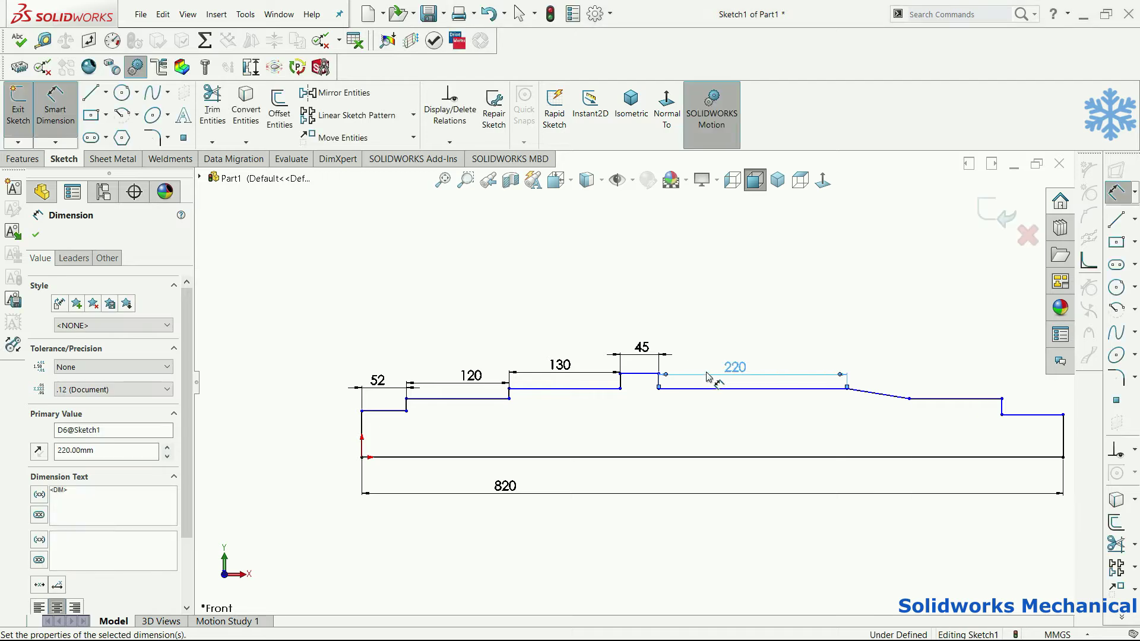
click(1033, 413)
click(1028, 401)
text(70)
key(Return)
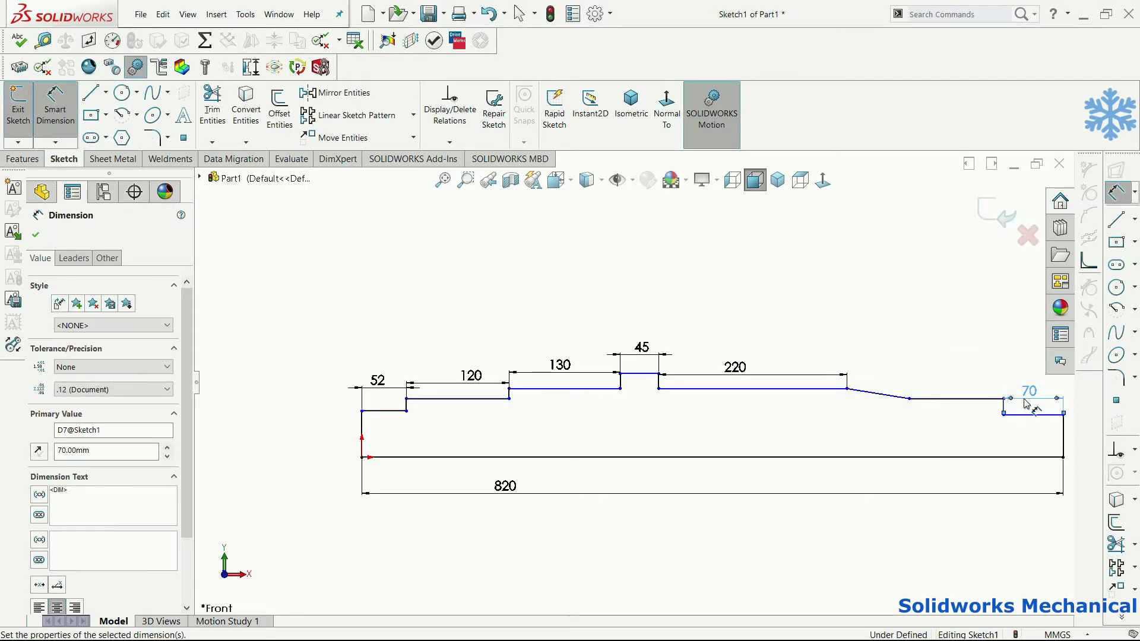
- Dimension the taper's horizontal length to 50 mm and add a length dimension to the horizontal run following the taper
click(907, 404)
click(870, 330)
text(50)
key(Return)
click(931, 399)
click(938, 356)
- Dimension the height of the 52 mm run above the baseline to 30 mm
click(384, 410)
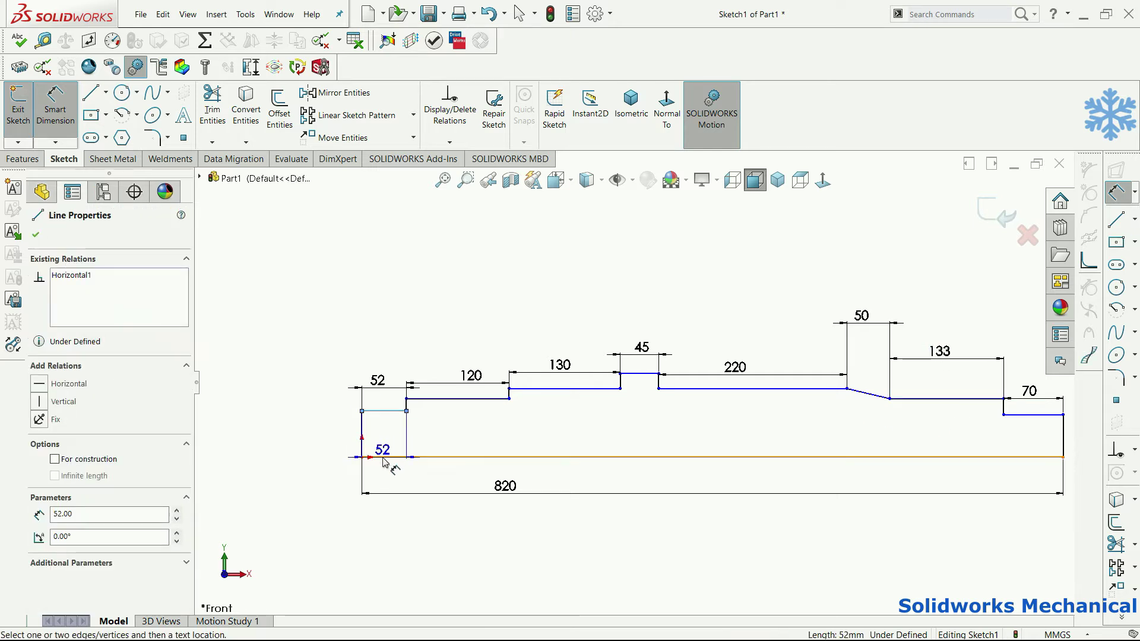
click(383, 460)
click(306, 430)
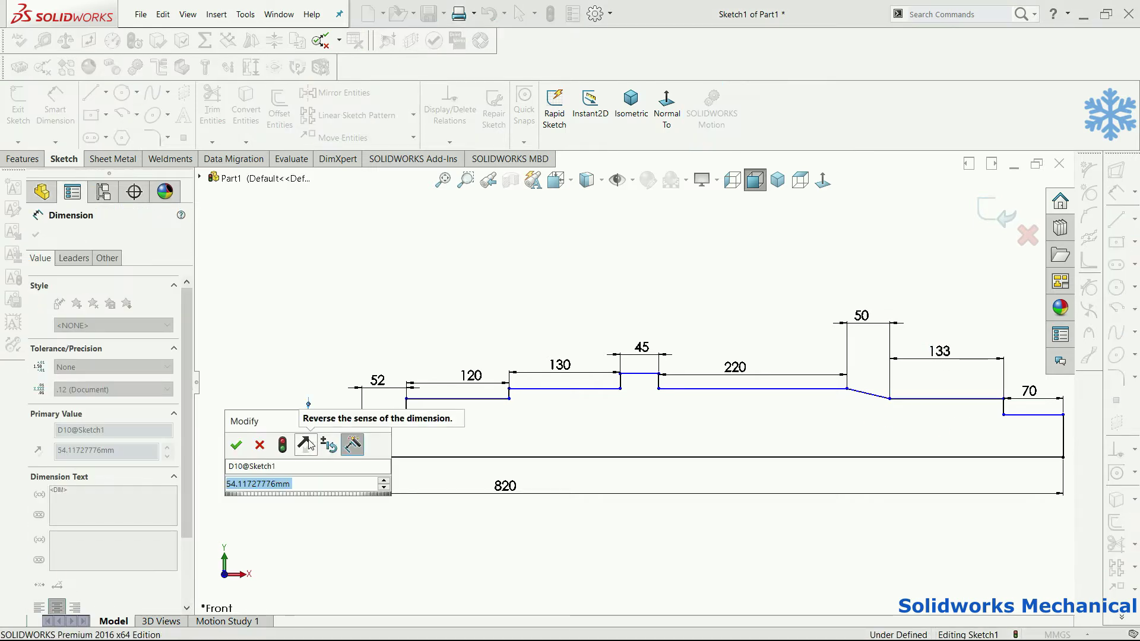
text(30)
key(Return)
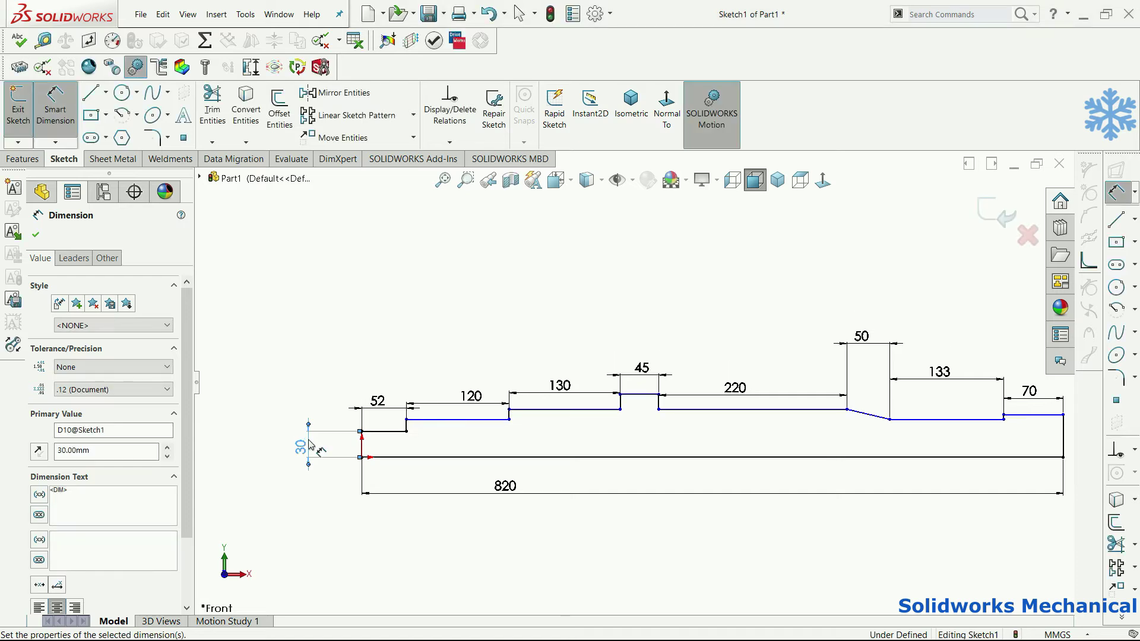
- Dimension the height of the 120 mm run above the baseline as 70/2 (35 mm)
click(460, 439)
click(472, 423)
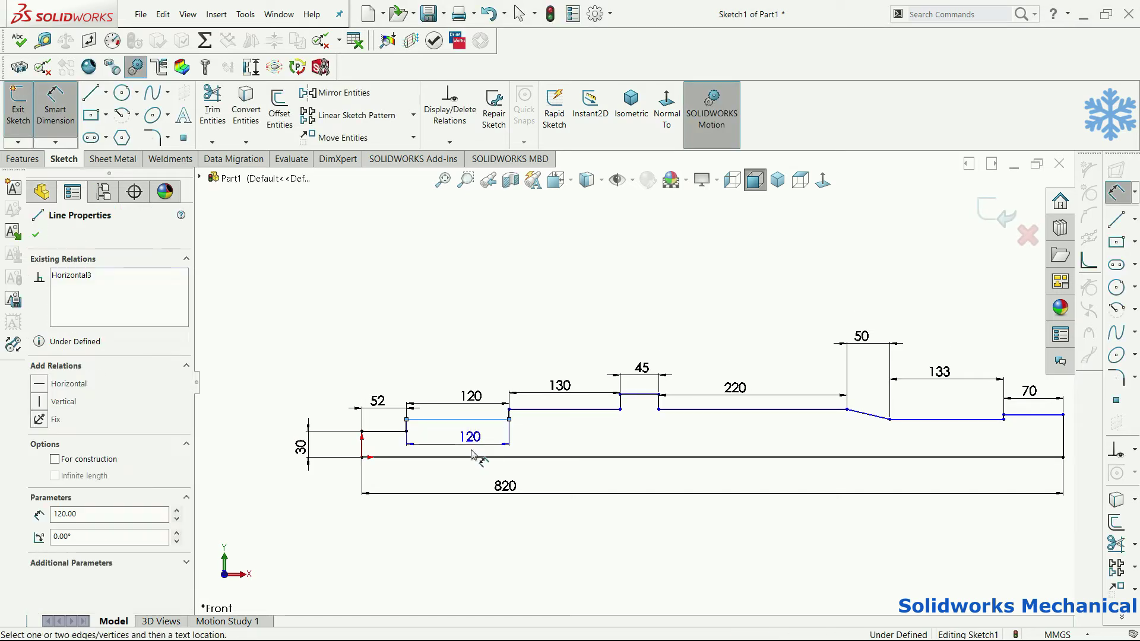
click(471, 457)
click(465, 449)
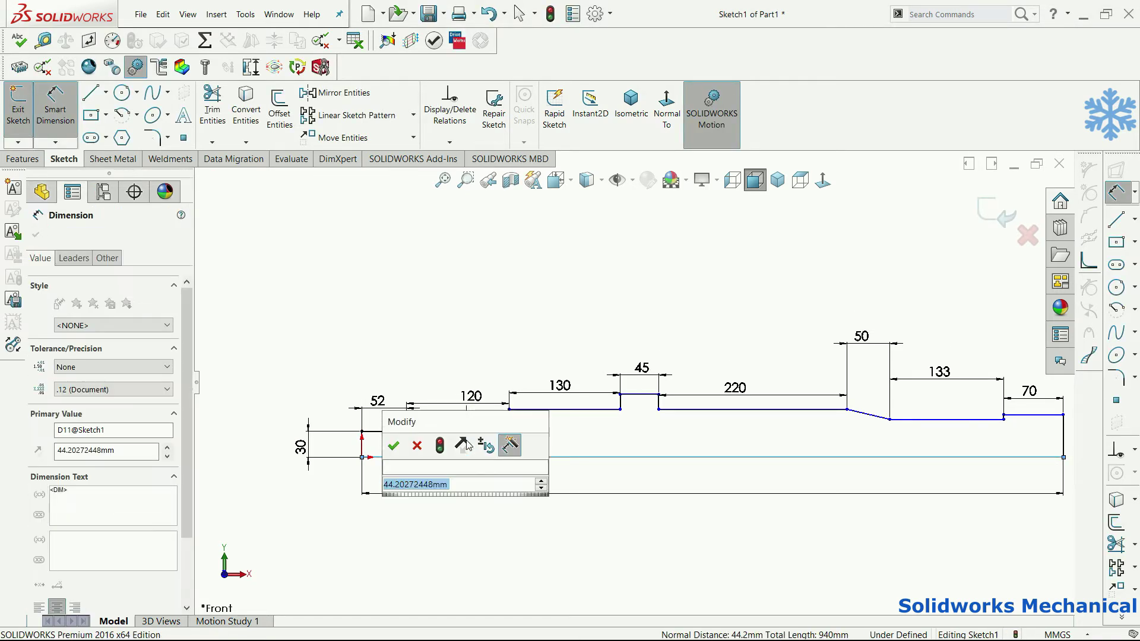
text(70/2)
key(Return)
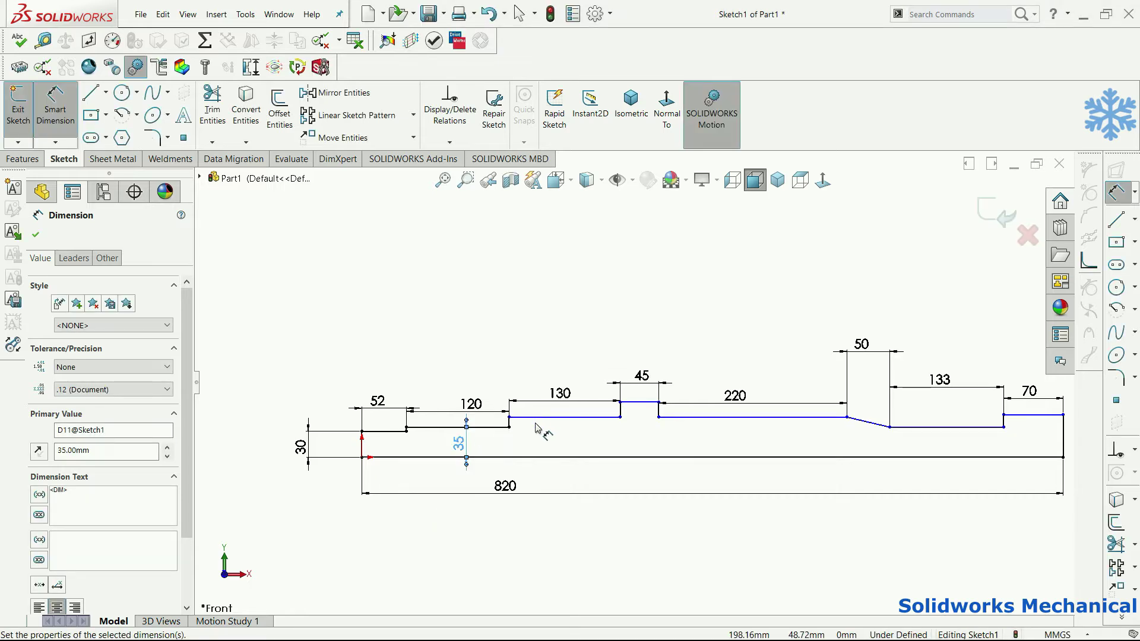
- Dimension the height of the 130 mm run above the baseline as 80/2 (40 mm)
click(569, 419)
click(587, 457)
click(581, 441)
text(80/2)
key(Return)
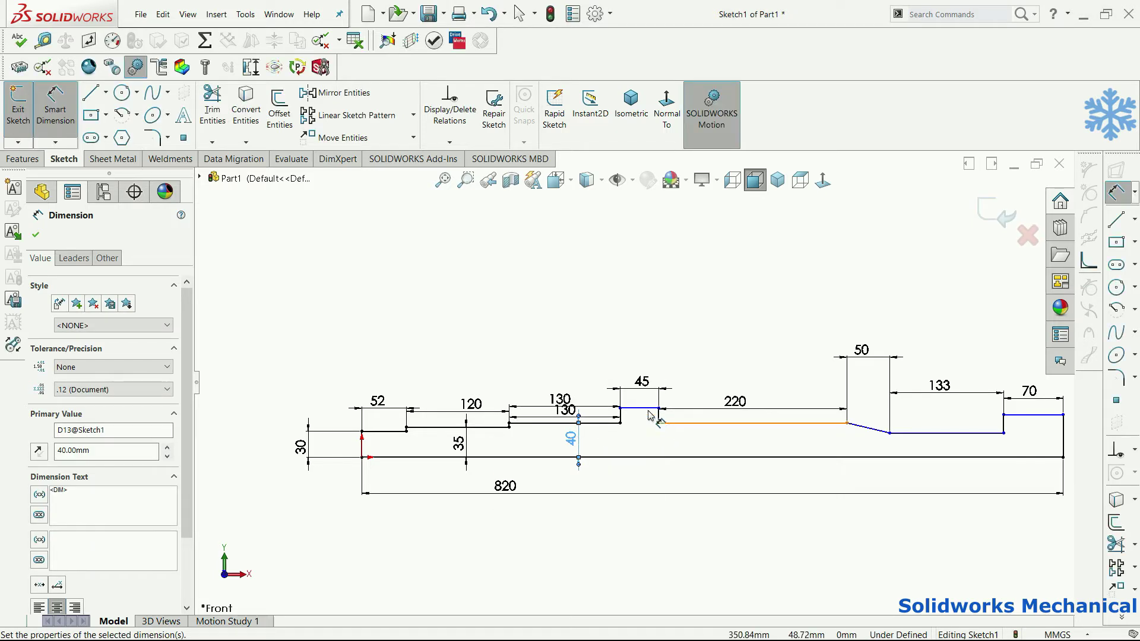
- Dimension the height of the collar's top edge above the baseline as 100/2 (50 mm)
click(640, 408)
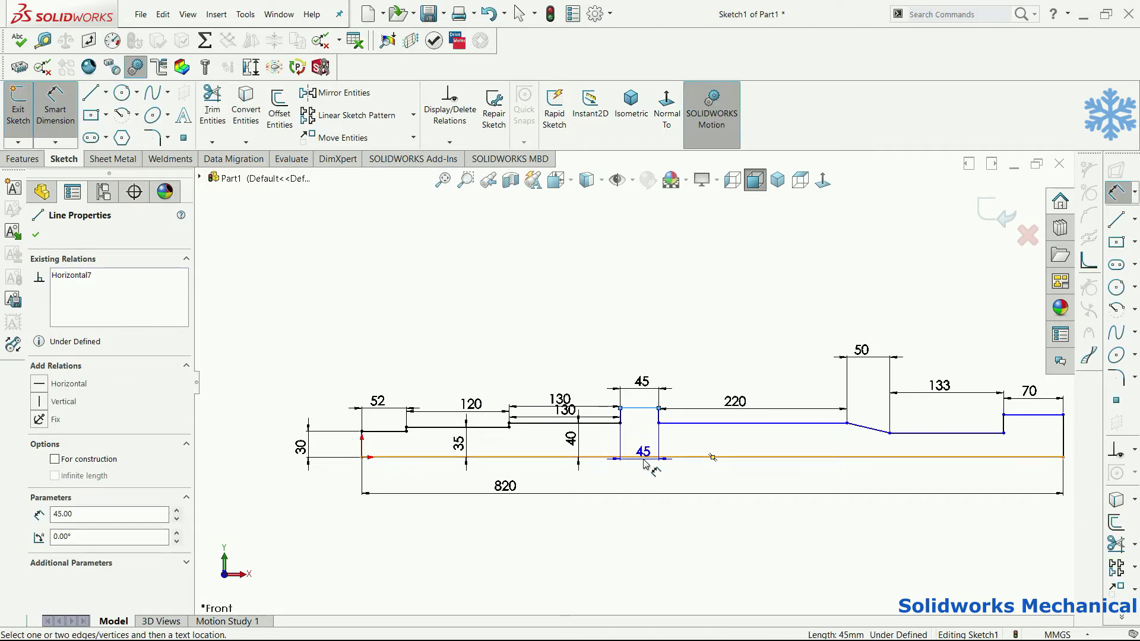
click(645, 457)
click(645, 448)
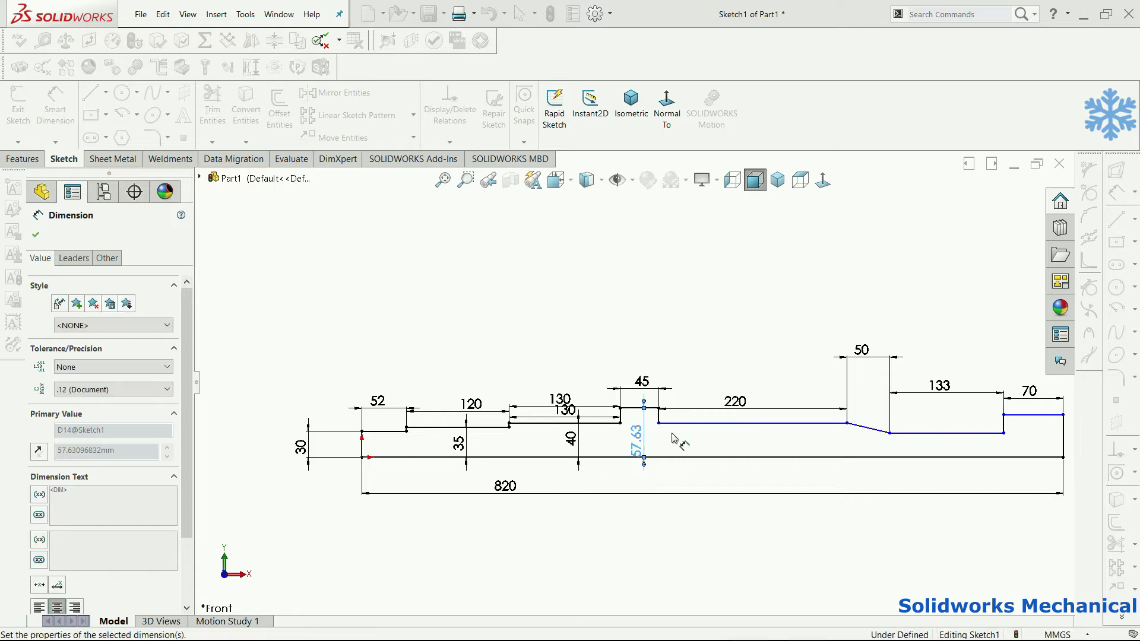
text(100/2)
key(Return)
- Dimension the height of the 220 mm run above the baseline as 95/2 (47.5 mm)
click(833, 430)
click(812, 458)
click(783, 439)
text(9)
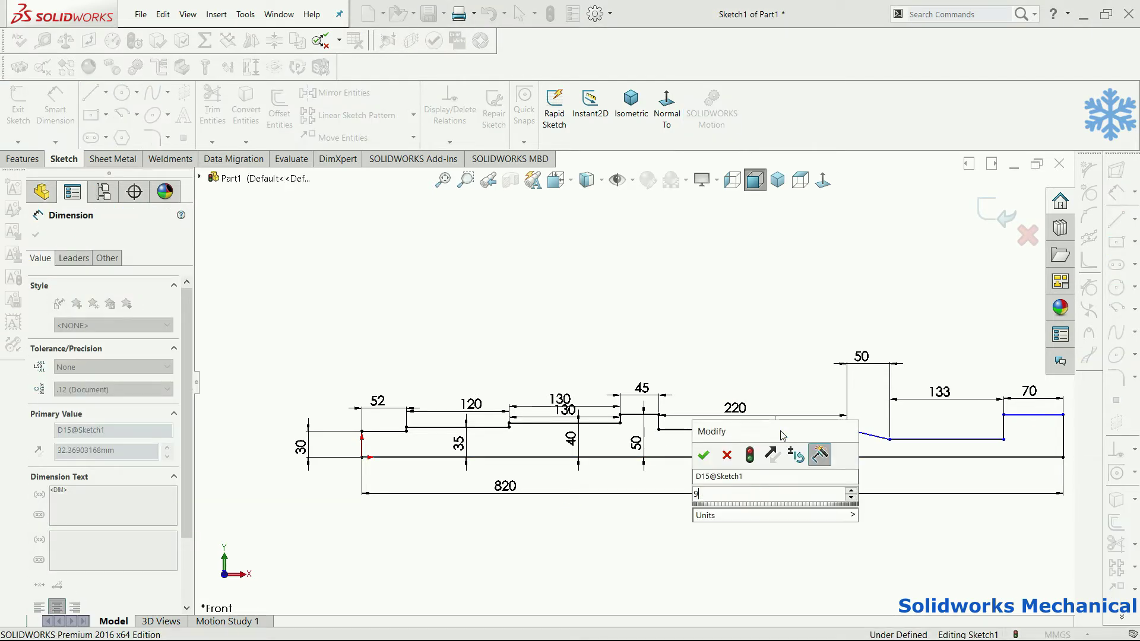
text(5/2)
key(Return)
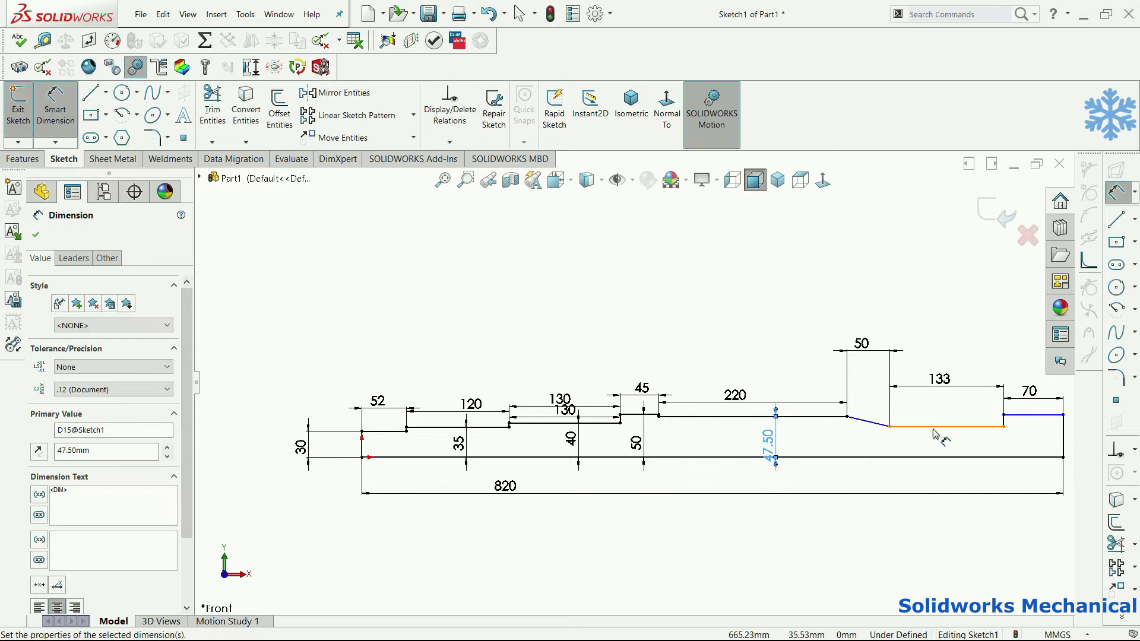
- Dimension the height of the horizontal run after the taper to 40 mm above the baseline
click(938, 456)
click(942, 426)
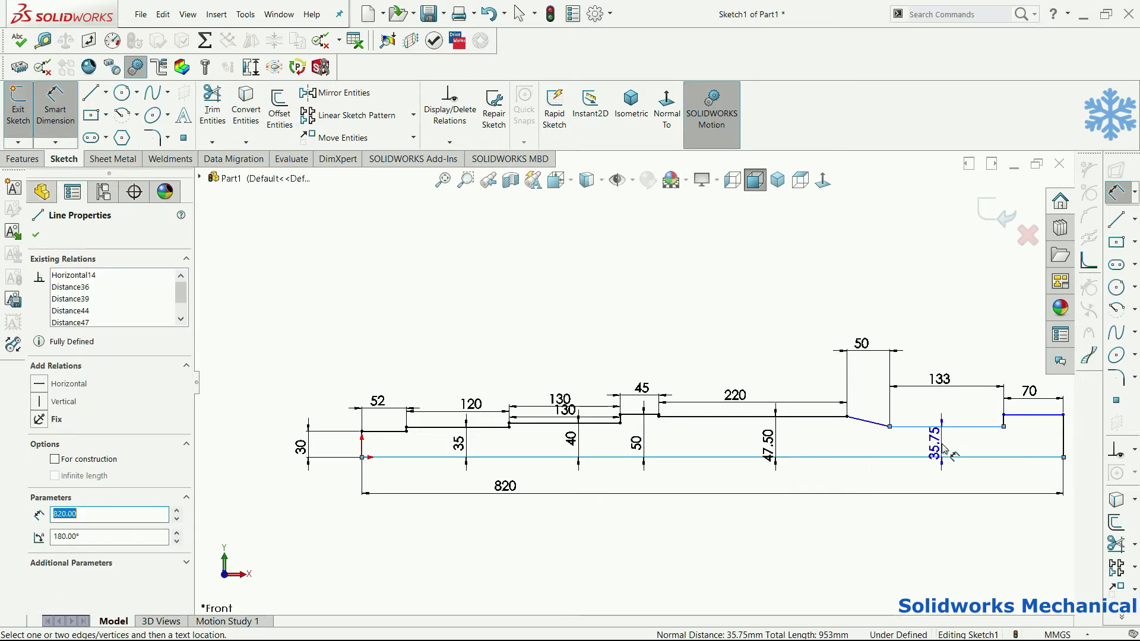
click(943, 444)
text(8)
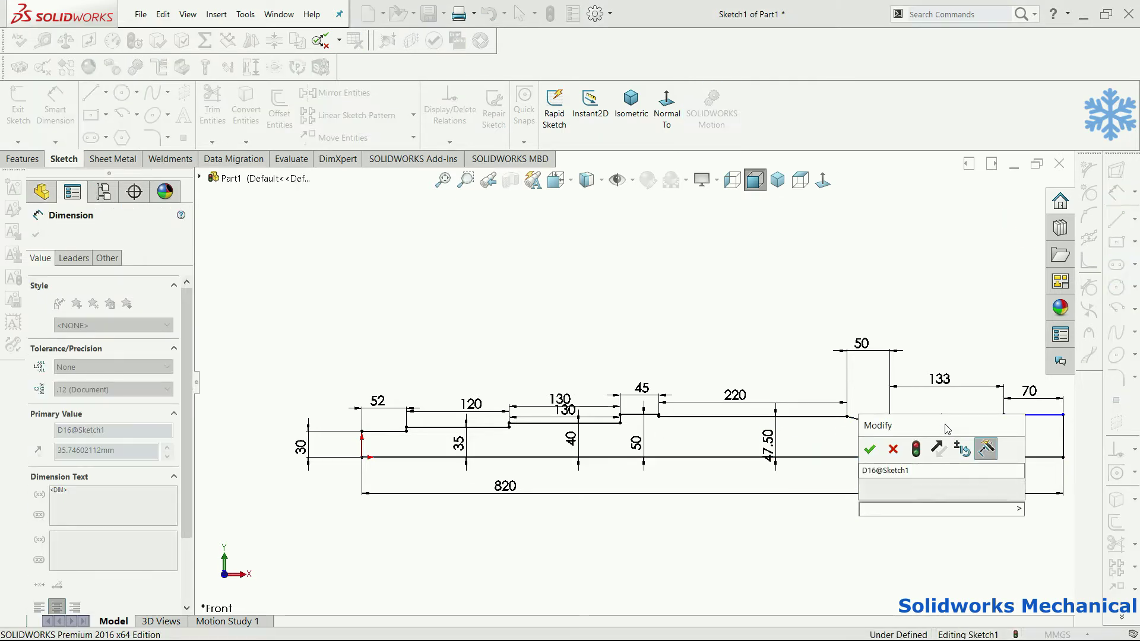
key(Return)
- Dimension the height of the 70 mm end run above the baseline to 32.5 mm
click(1048, 457)
click(1037, 414)
click(1042, 450)
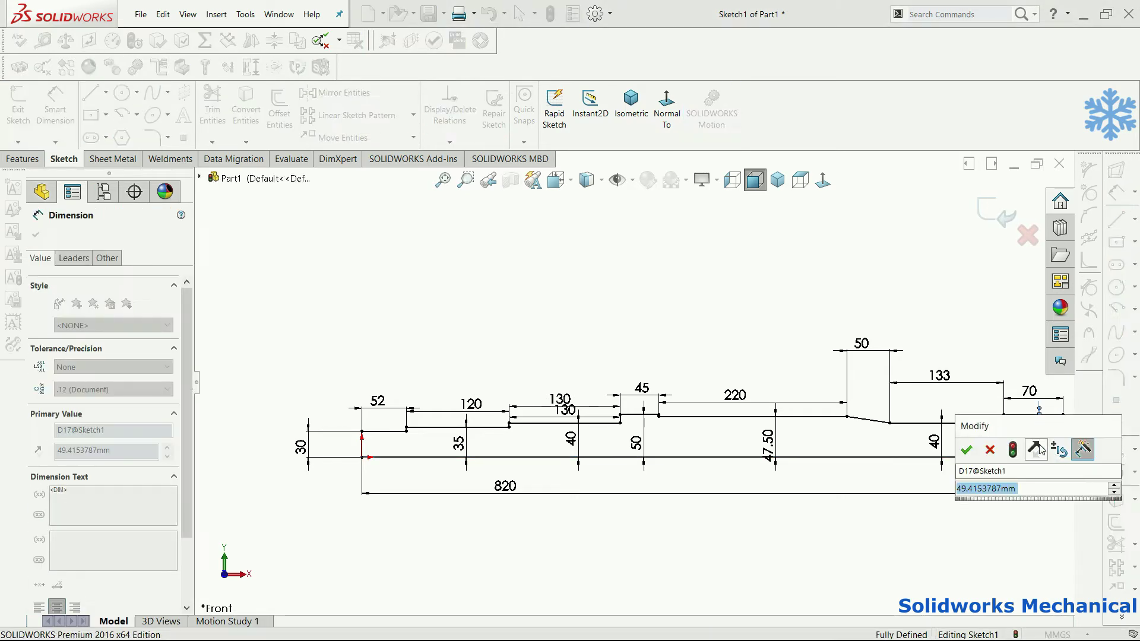
text(32.5)
key(Return)
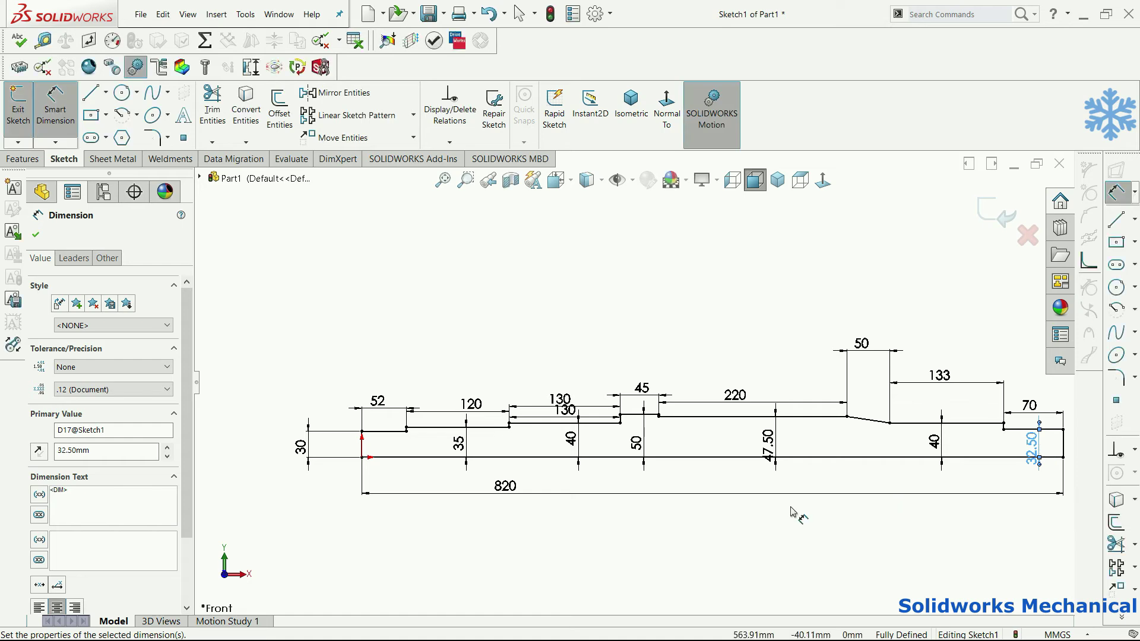
- Add a 2 mm sketch fillet at the inner corner where the 52 mm run meets the step up to the 120 mm run
scroll(715, 343, up, 3)
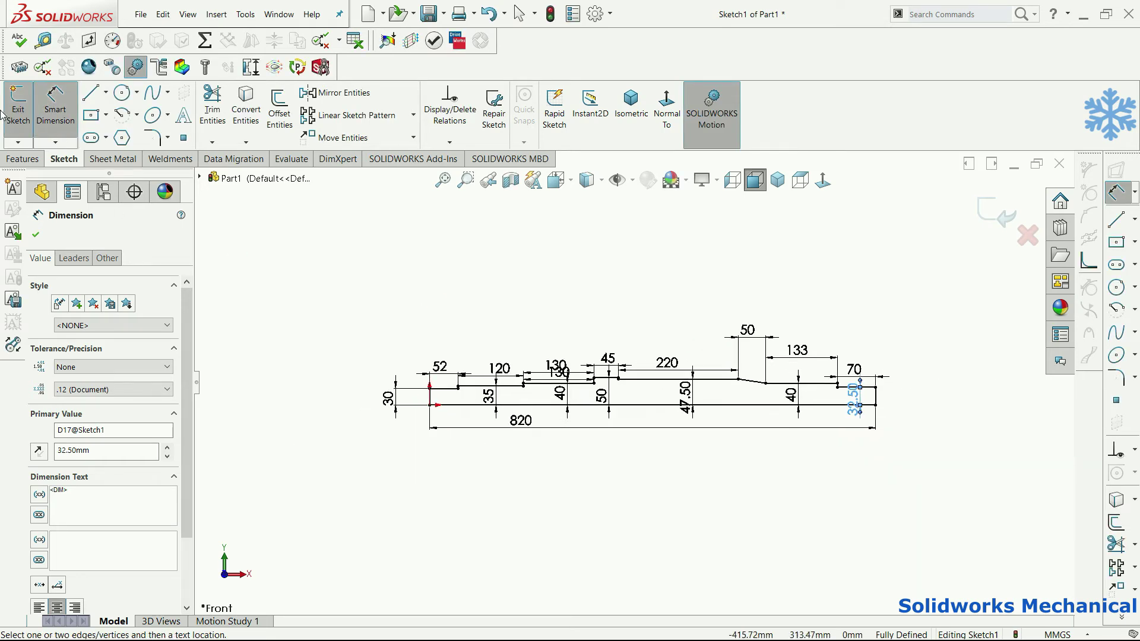
click(153, 138)
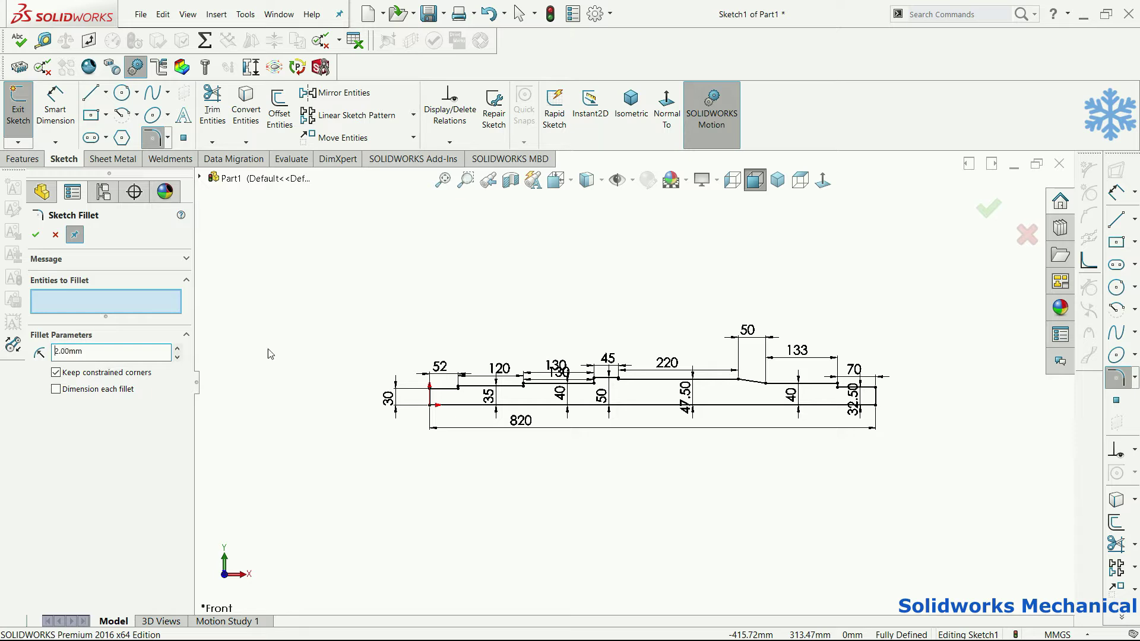
scroll(590, 403, down, 5)
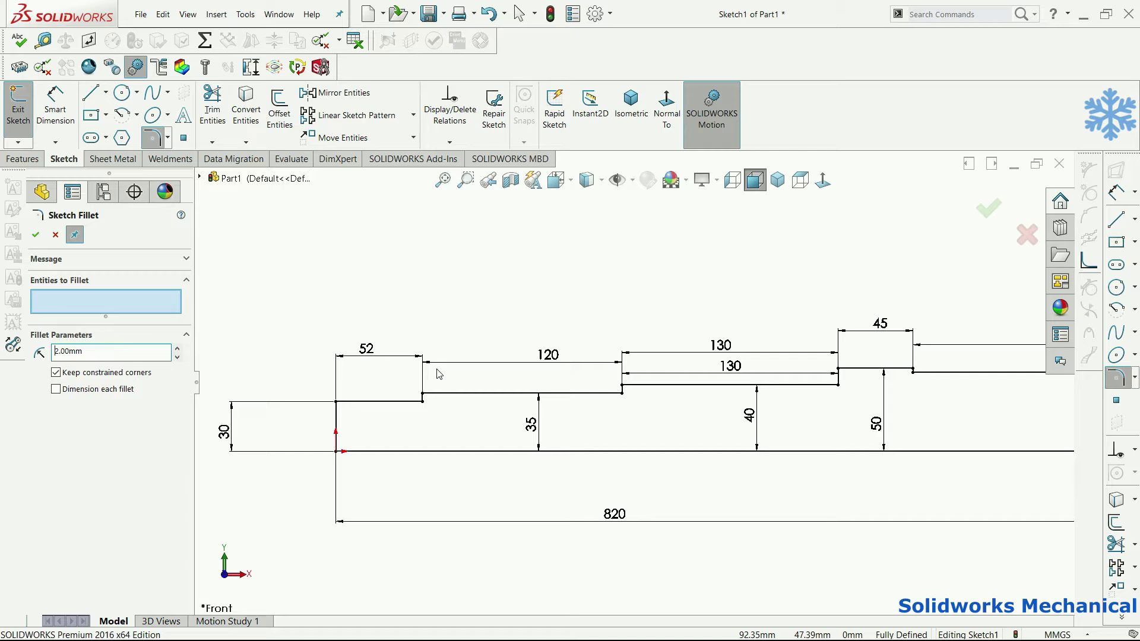
scroll(612, 306, down, 2)
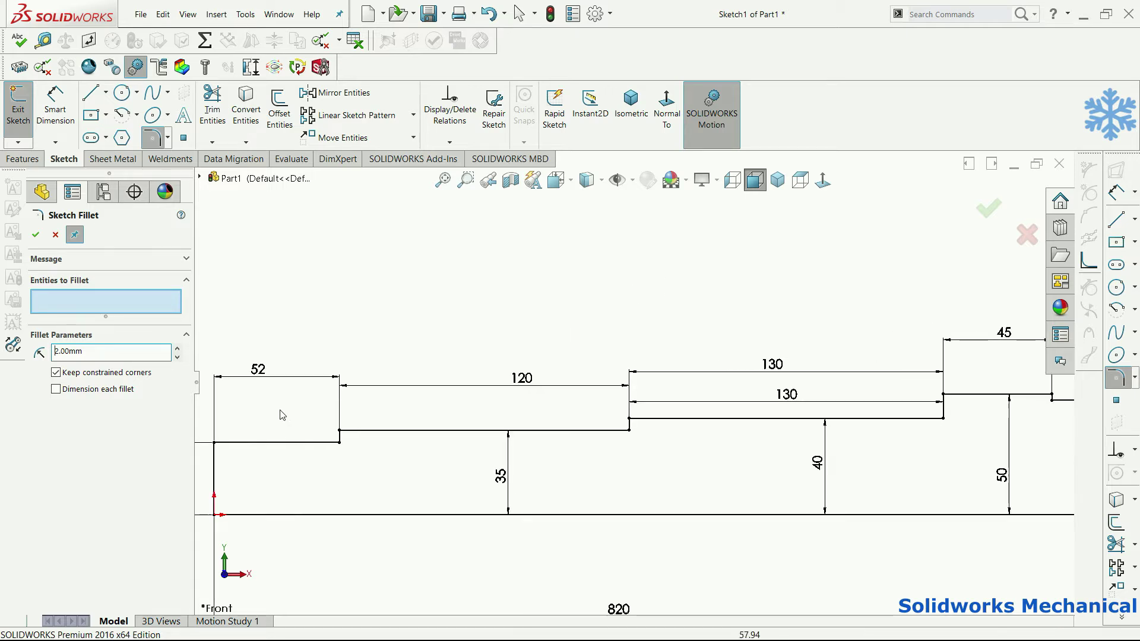
click(327, 442)
scroll(335, 447, down, 2)
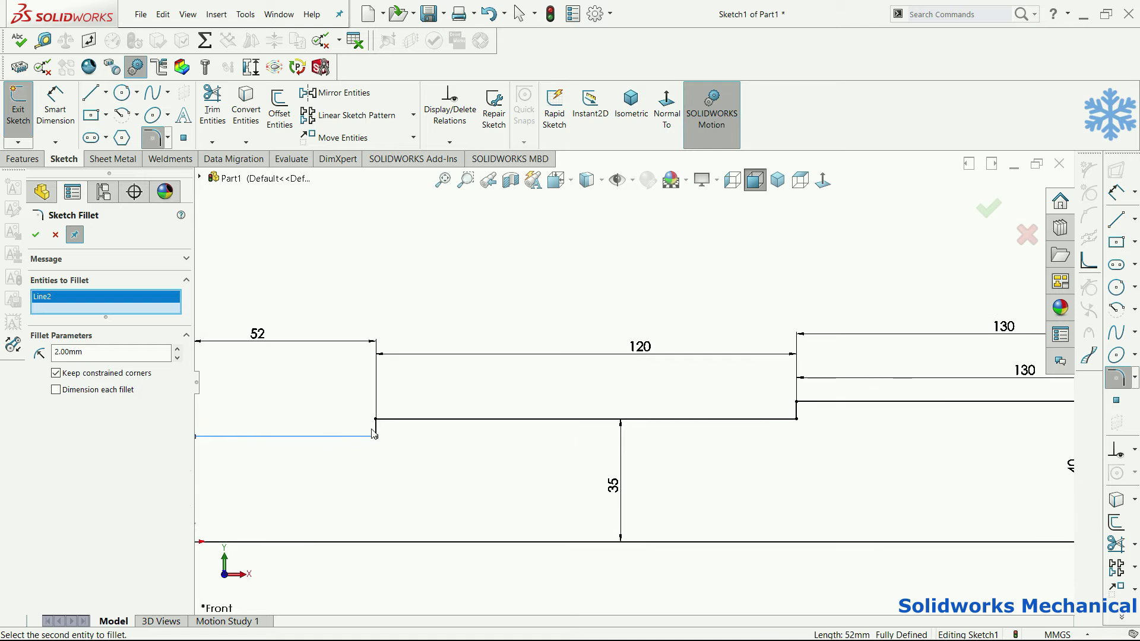
click(376, 433)
- Add a 2 mm sketch fillet at the inner corner where the 120 mm run meets the step up to the 130 mm run
scroll(653, 403, up, 5)
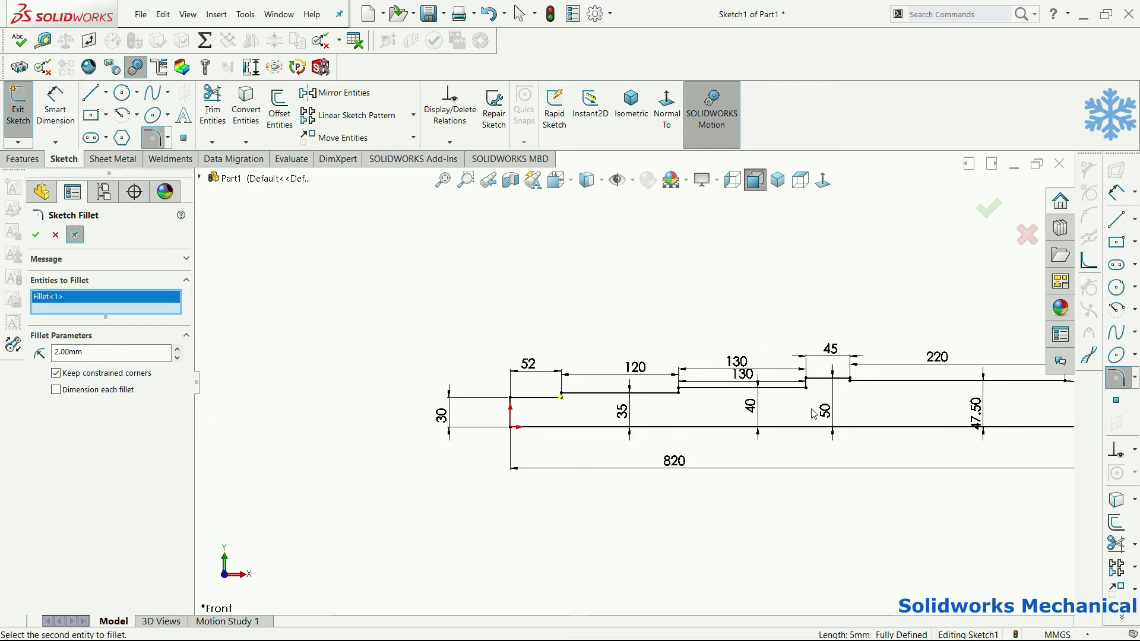
scroll(680, 398, down, 1)
click(670, 381)
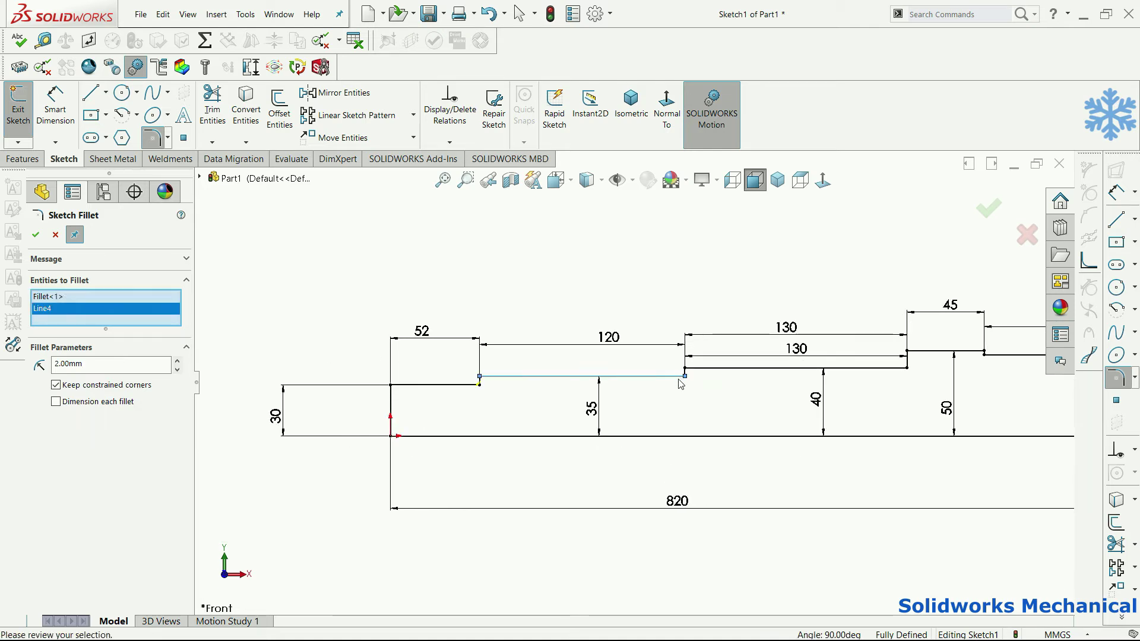
scroll(682, 376, down, 2)
click(683, 374)
- Add a 2 mm sketch fillet at the inner corner where the 70 mm end run meets its step
scroll(978, 440, up, 5)
scroll(978, 440, up, 2)
scroll(875, 370, down, 7)
scroll(875, 370, down, 1)
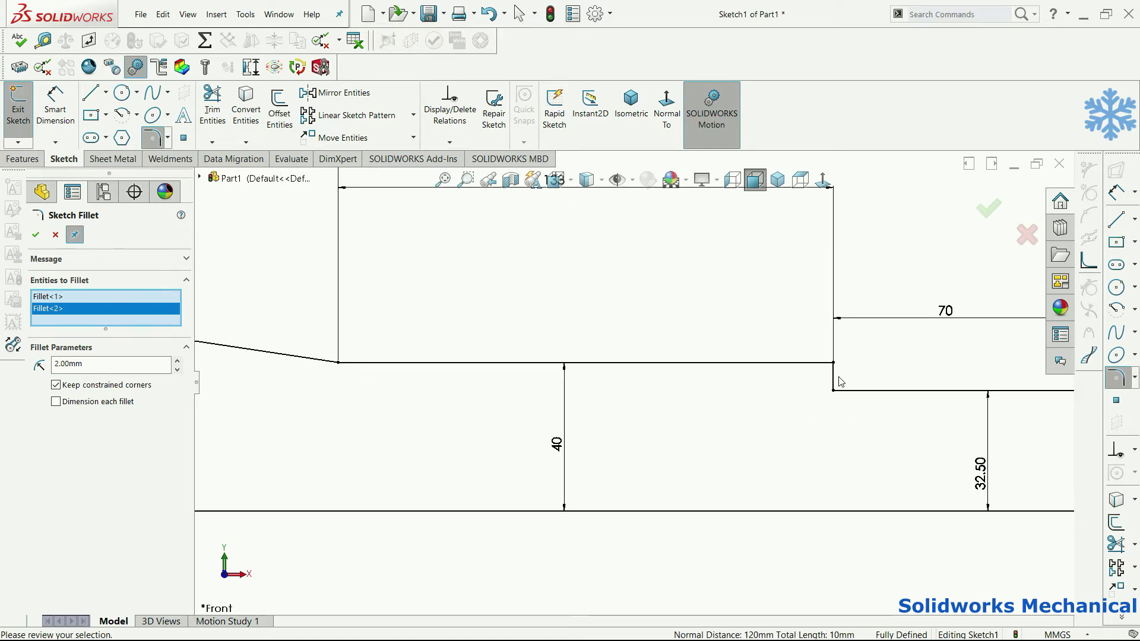
click(834, 388)
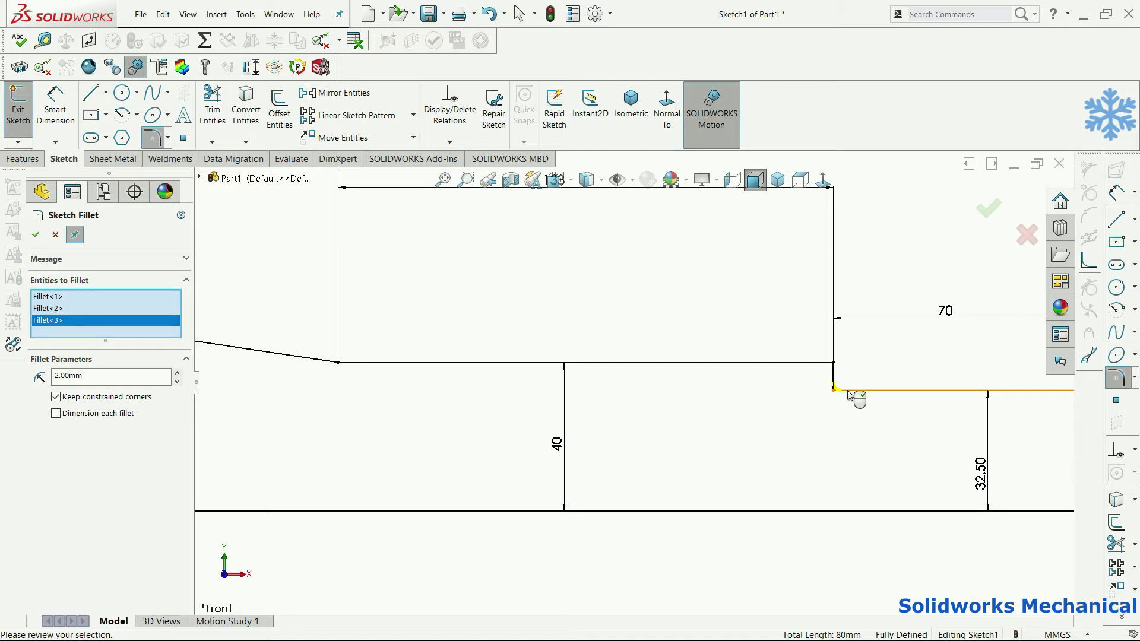
- Add a 2 mm sketch fillet where the 130 mm run meets the collar, apply all the fillets and leave the Sketch Fillet command
scroll(299, 306, up, 6)
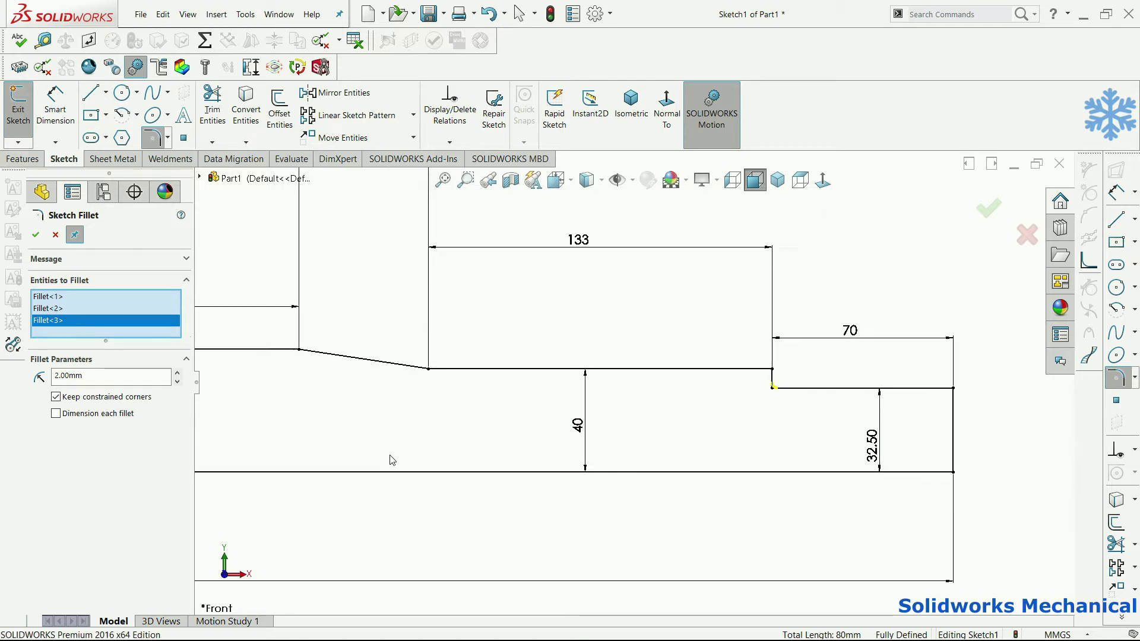
scroll(322, 388, down, 3)
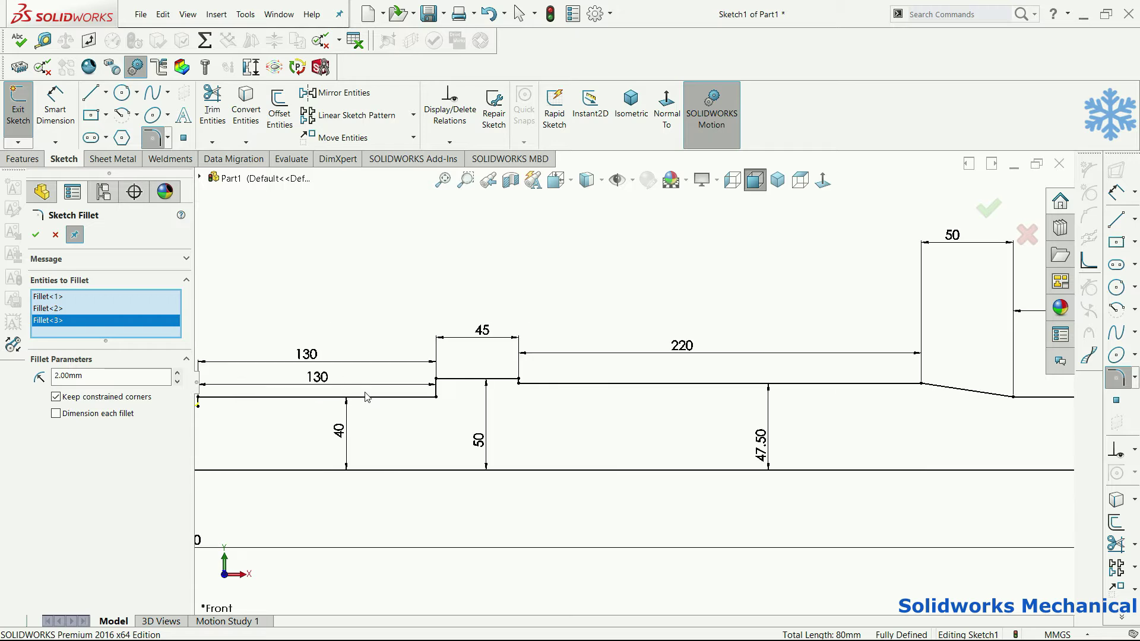
click(475, 407)
click(476, 398)
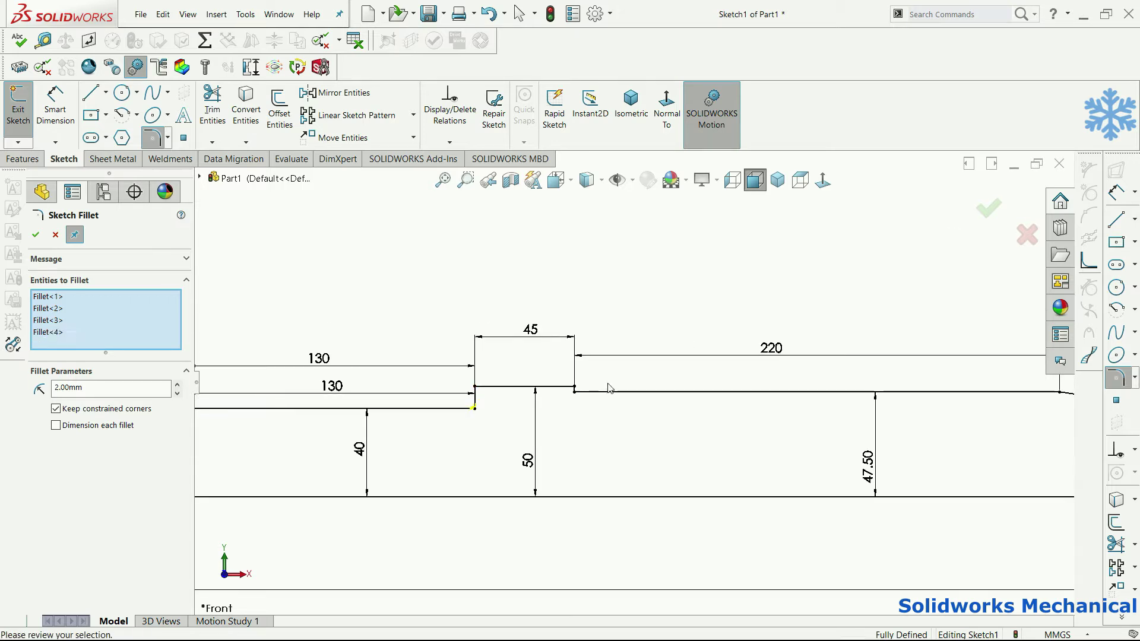
right_click(542, 300)
scroll(632, 384, up, 4)
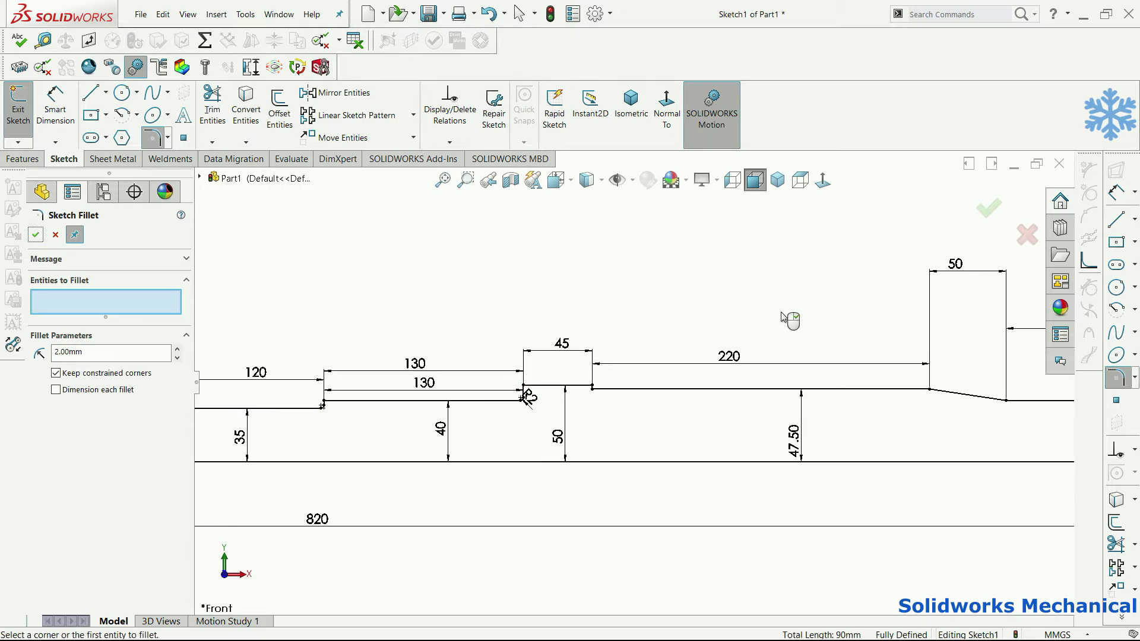
click(24, 158)
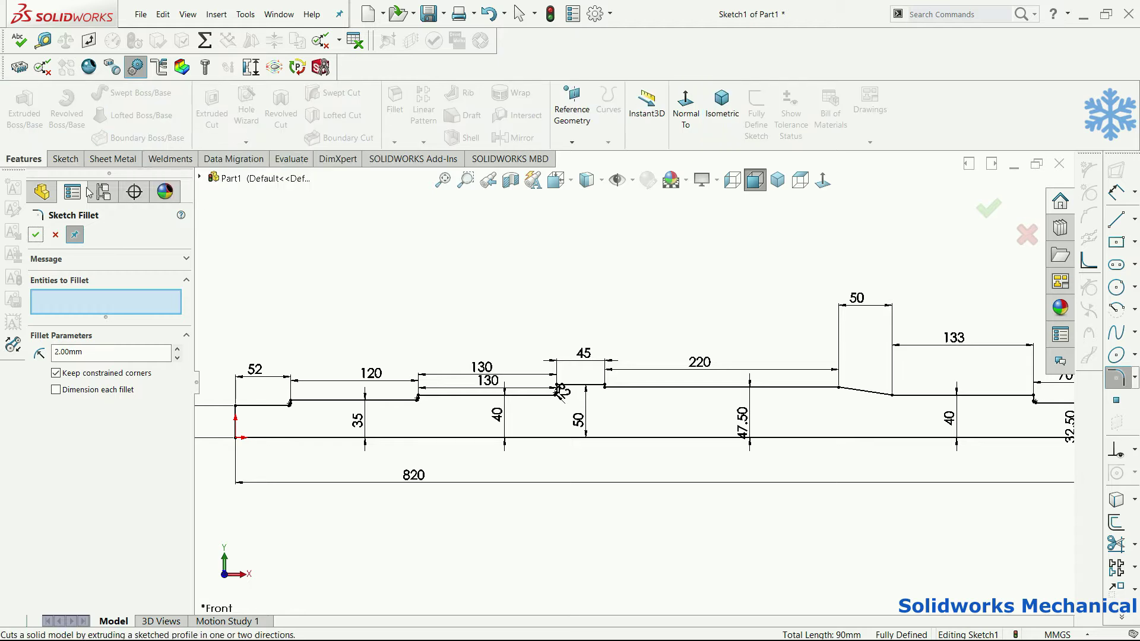
click(36, 233)
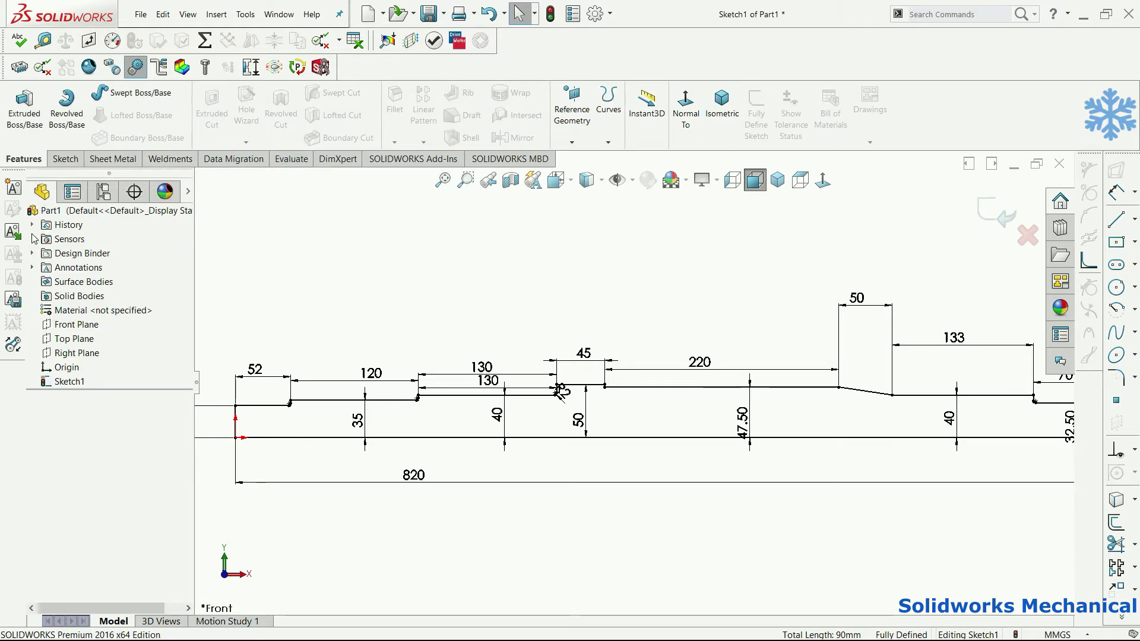
- Revolve the half-profile 360 degrees about its 820 mm baseline to make the solid shaft
click(67, 110)
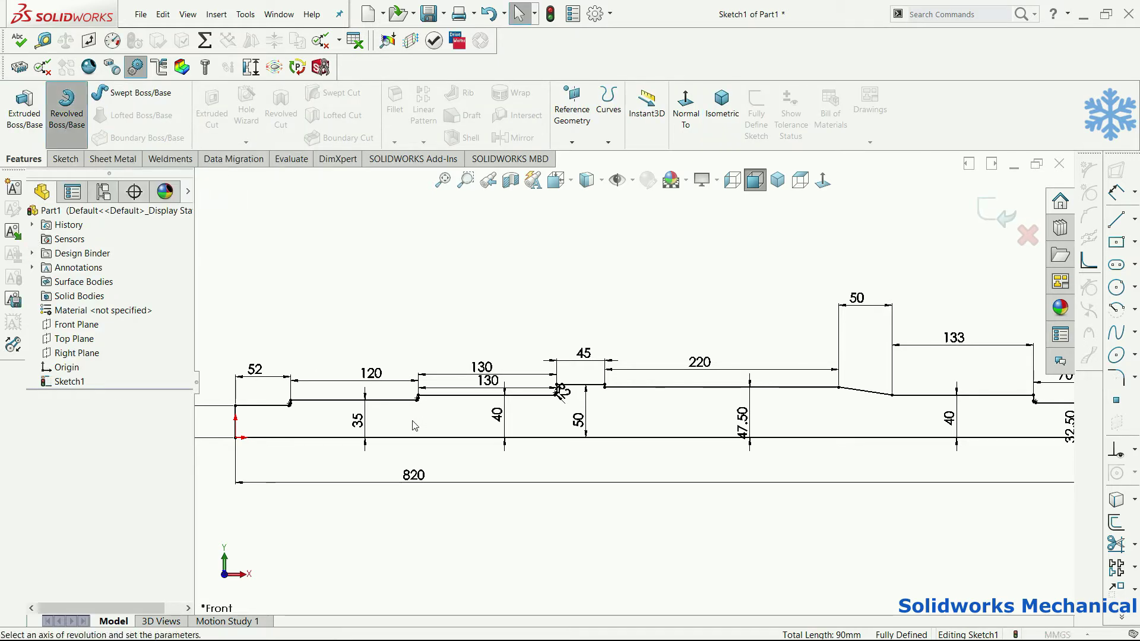
click(609, 540)
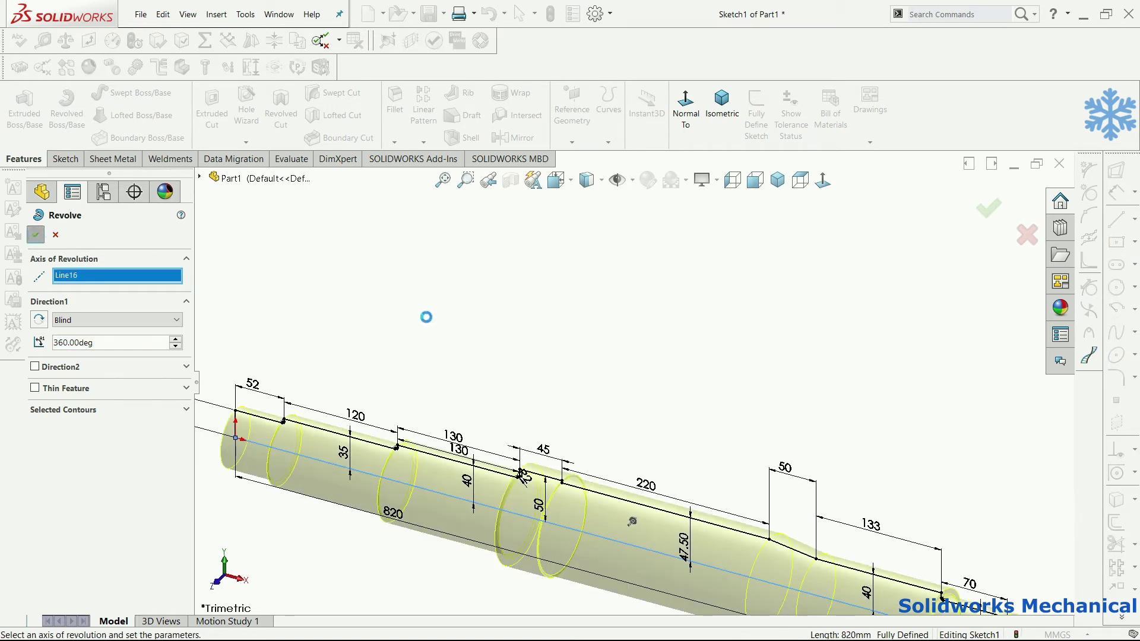
scroll(429, 321, up, 3)
mouse_move(547, 397)
middle_down()
mouse_move(634, 333)
mouse_move(572, 321)
mouse_move(643, 275)
mouse_move(725, 380)
mouse_move(768, 392)
mouse_move(751, 380)
middle_up()
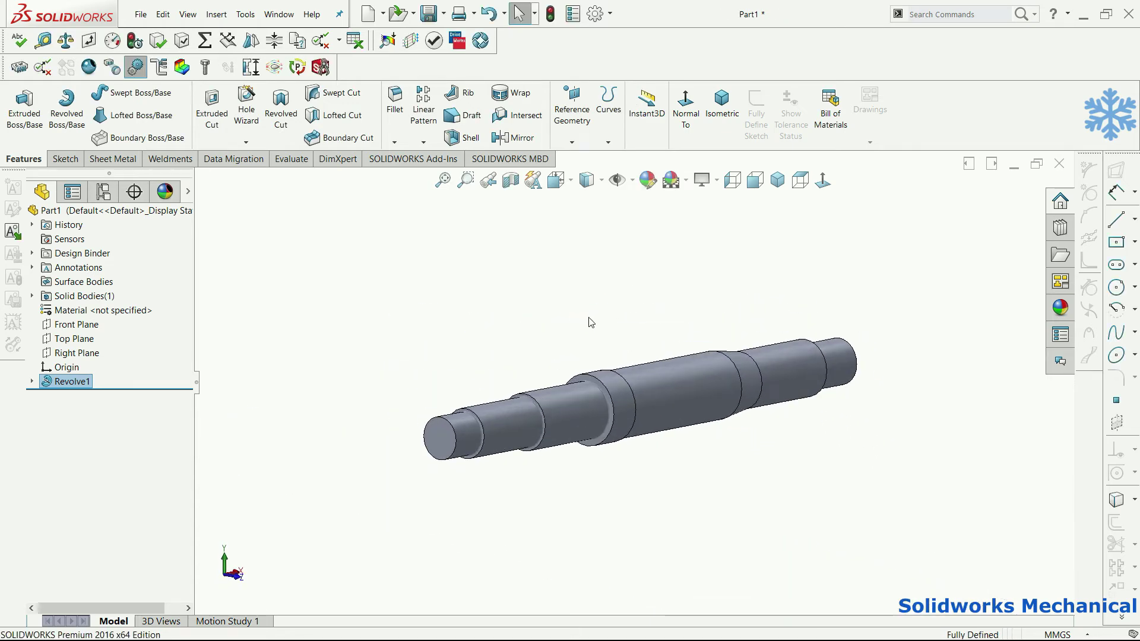
- Edit the revolve's sketch to set the collar's radius to 60 mm, and exit the sketch
scroll(587, 318, down, 6)
middle_drag(528, 349, 600, 374)
click(653, 455)
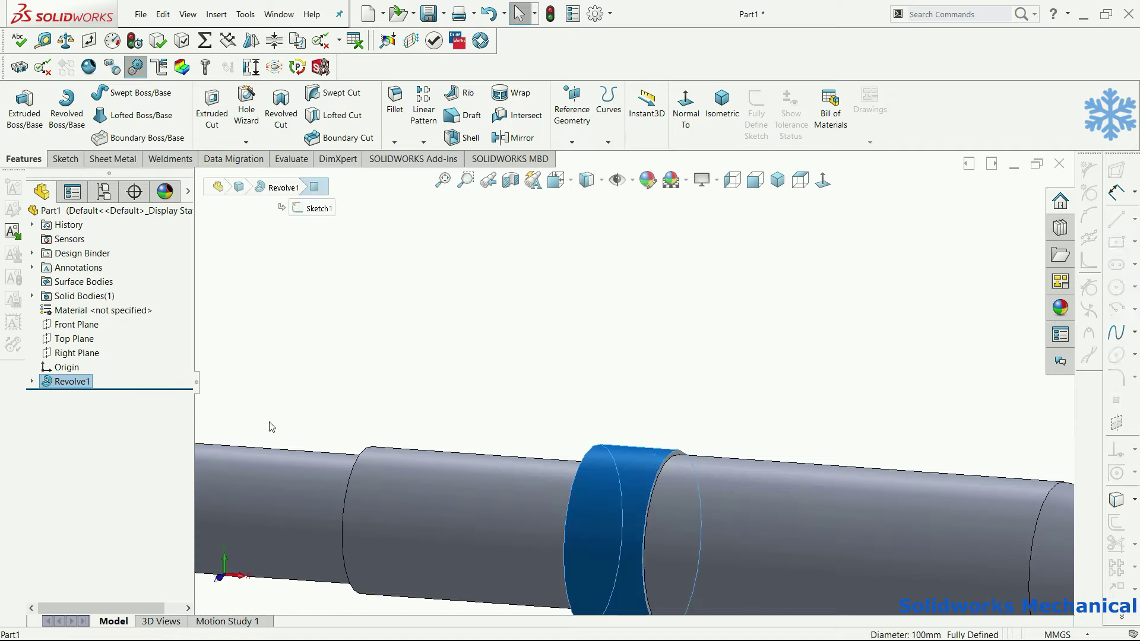
click(98, 380)
click(102, 350)
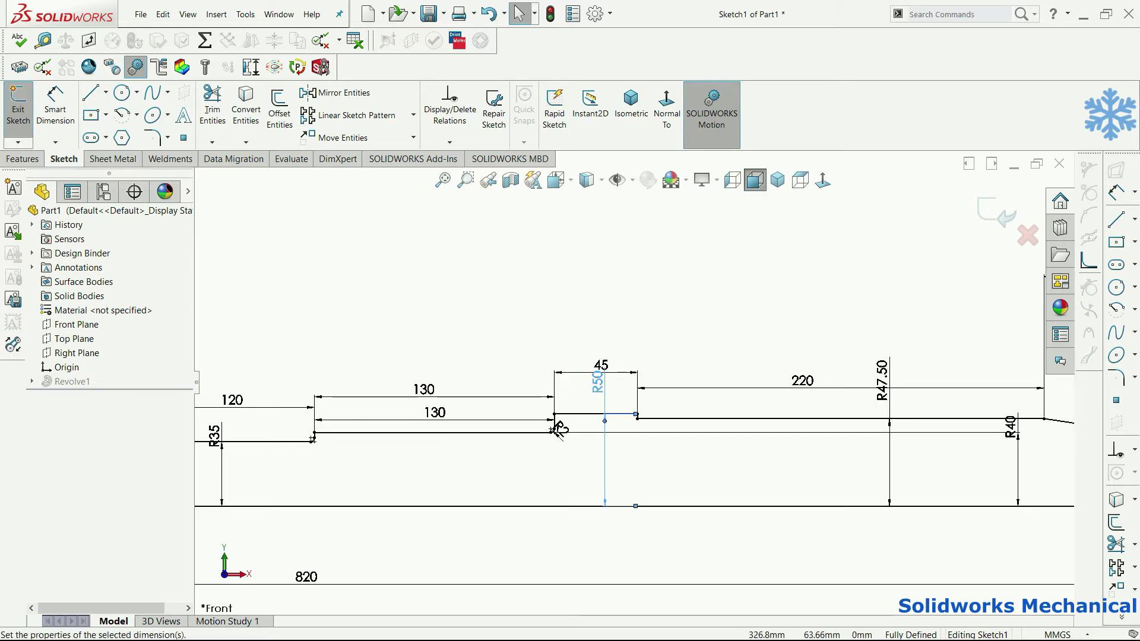
double_click(599, 386)
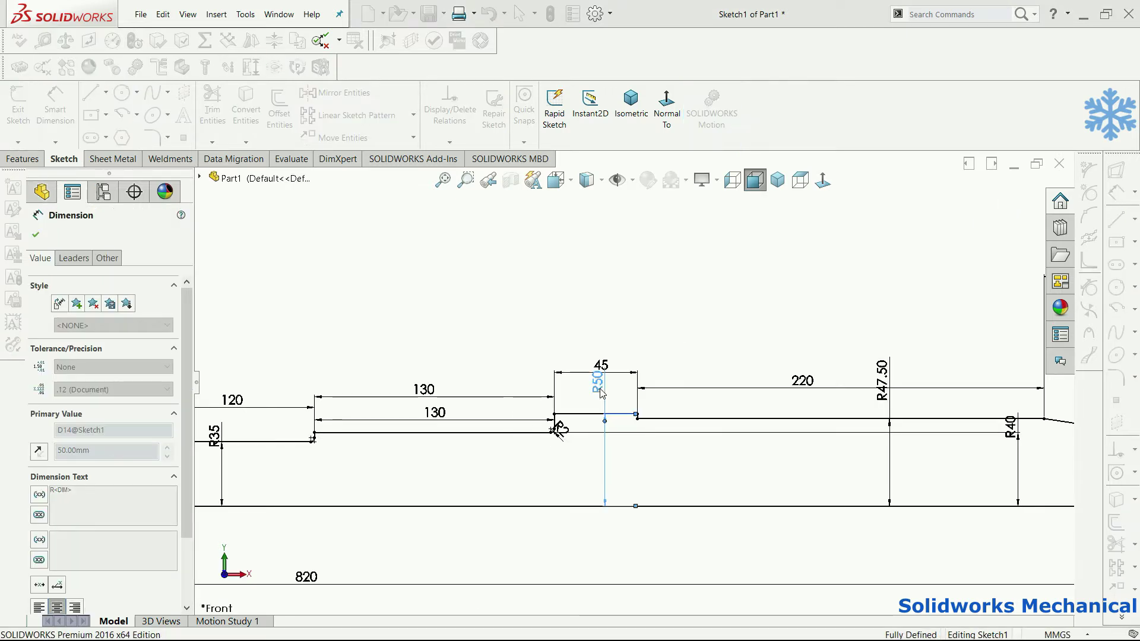
click(986, 215)
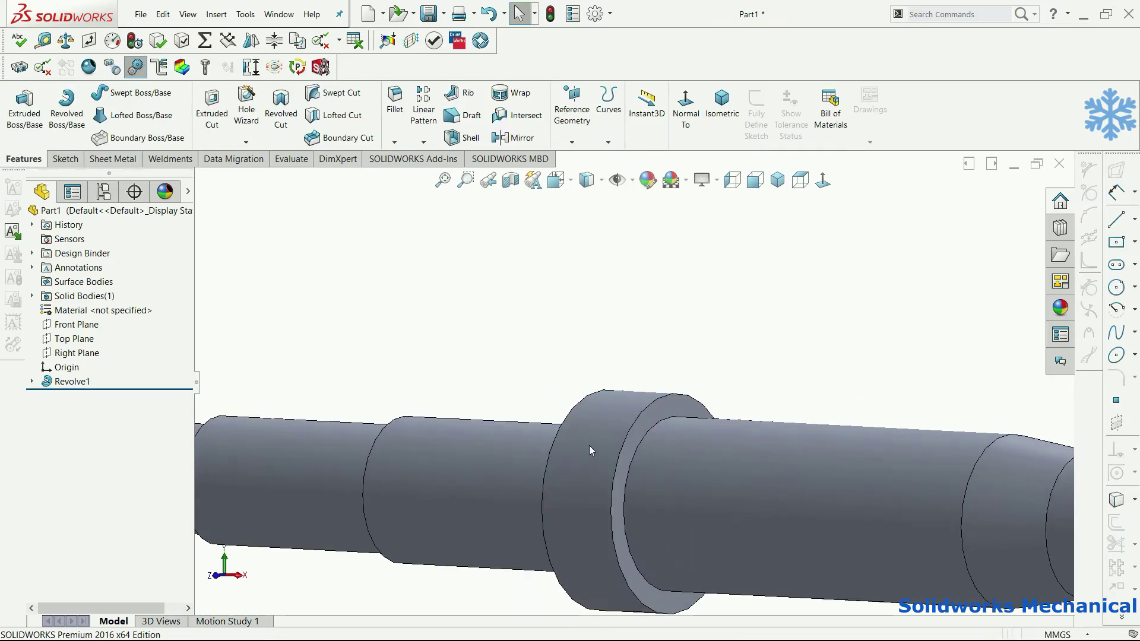
- Fillet the circular edge where the collar meets the 220 mm section with a 3.5 mm radius
click(636, 450)
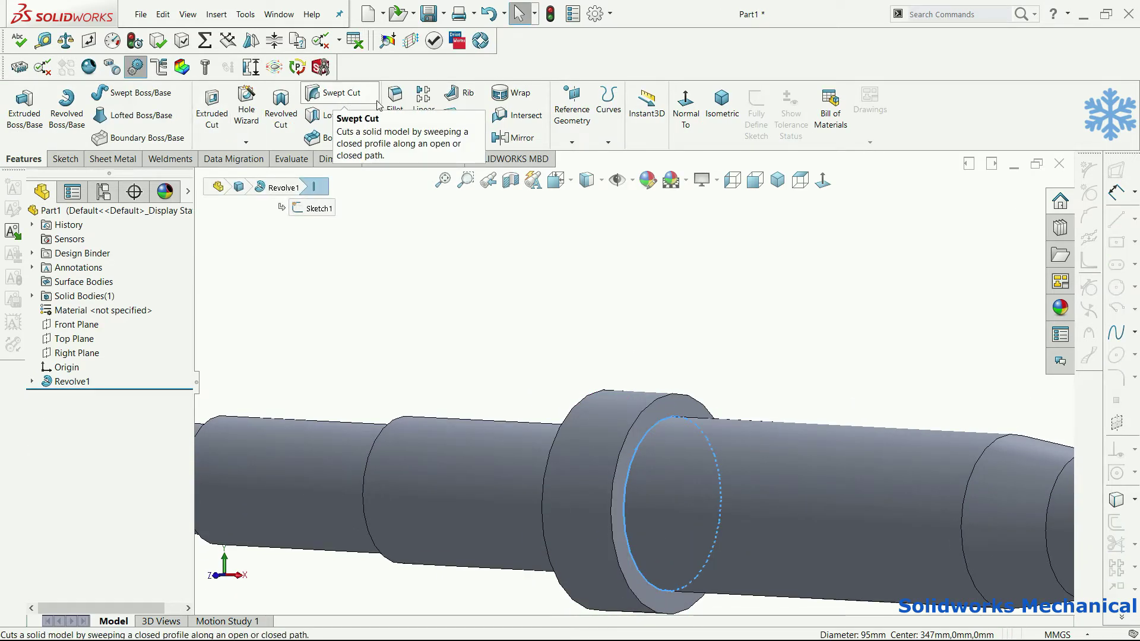
click(394, 107)
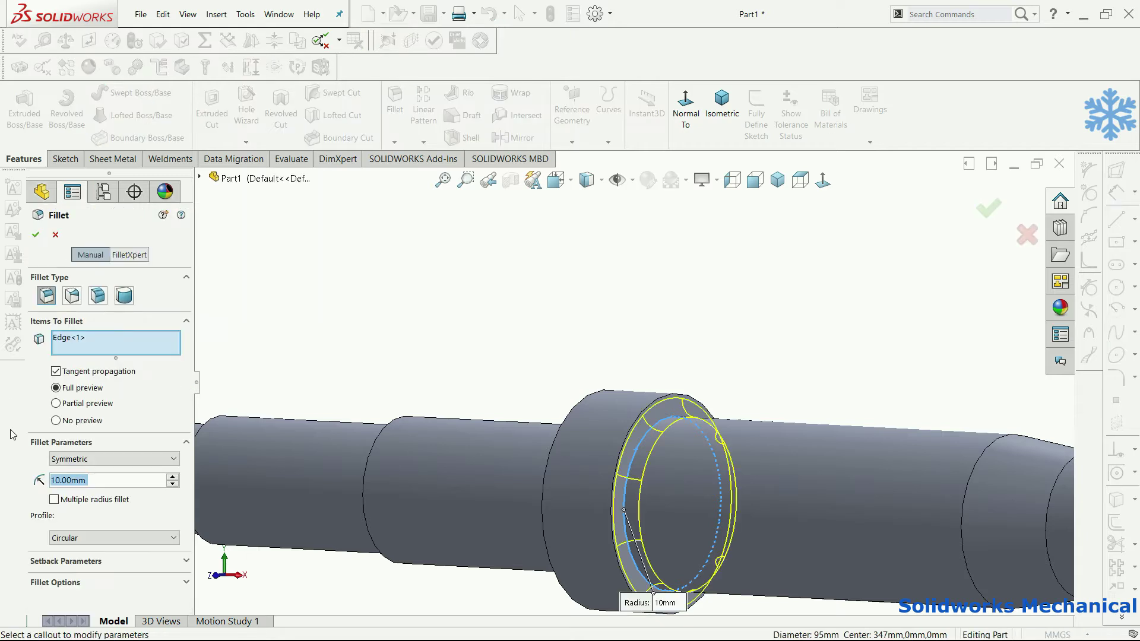
text(3.5)
key(Return)
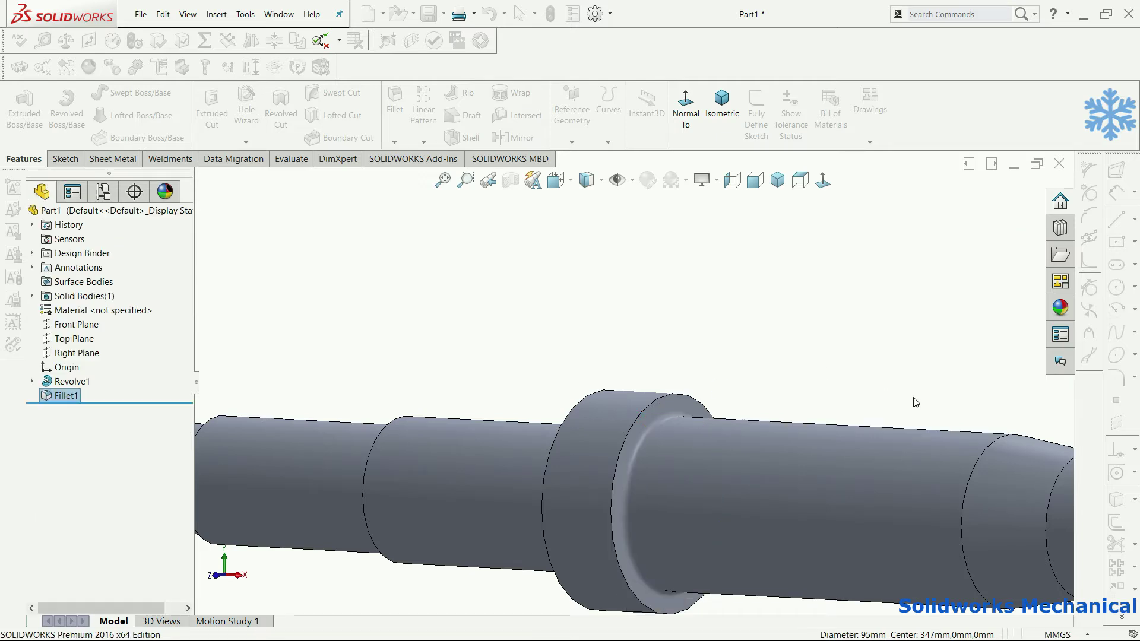
- Edit the revolve's sketch to move the end run's length dimension clear, set it to 100 mm and rebuild the shaft
scroll(915, 402, up, 6)
middle_drag(926, 419, 836, 411)
scroll(836, 411, down, 5)
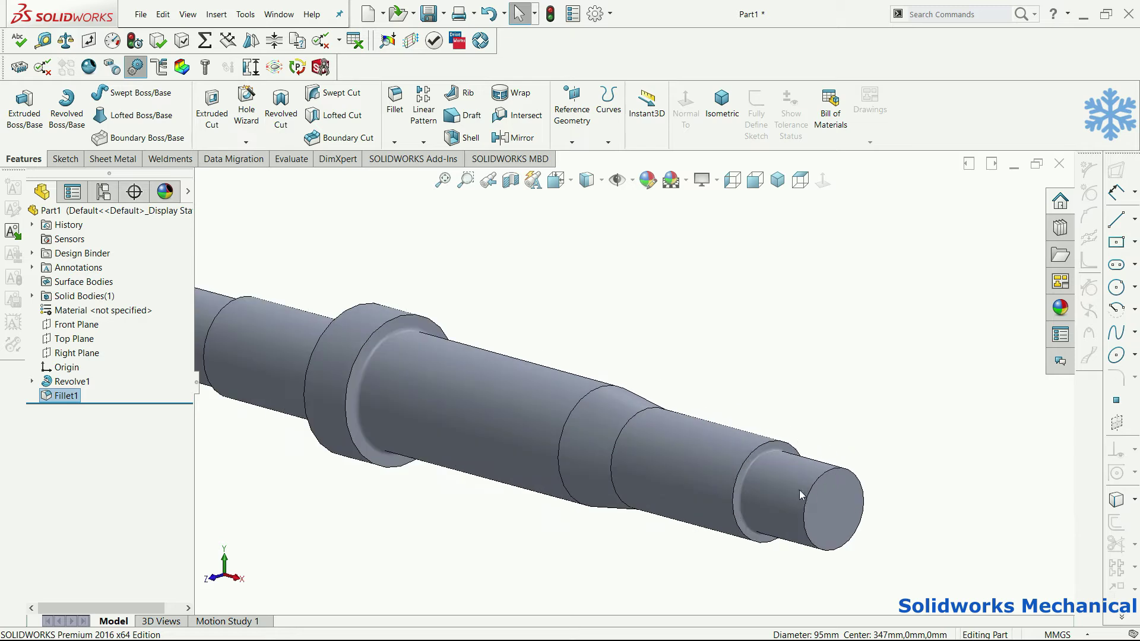
click(805, 484)
click(67, 396)
click(73, 381)
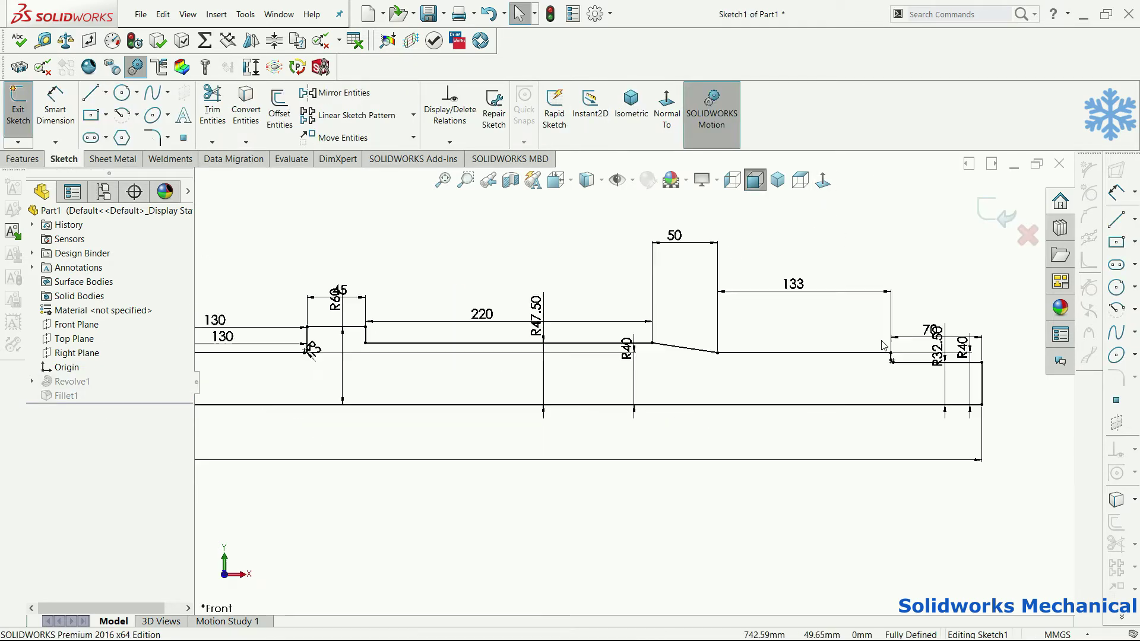
drag(928, 331, 930, 270)
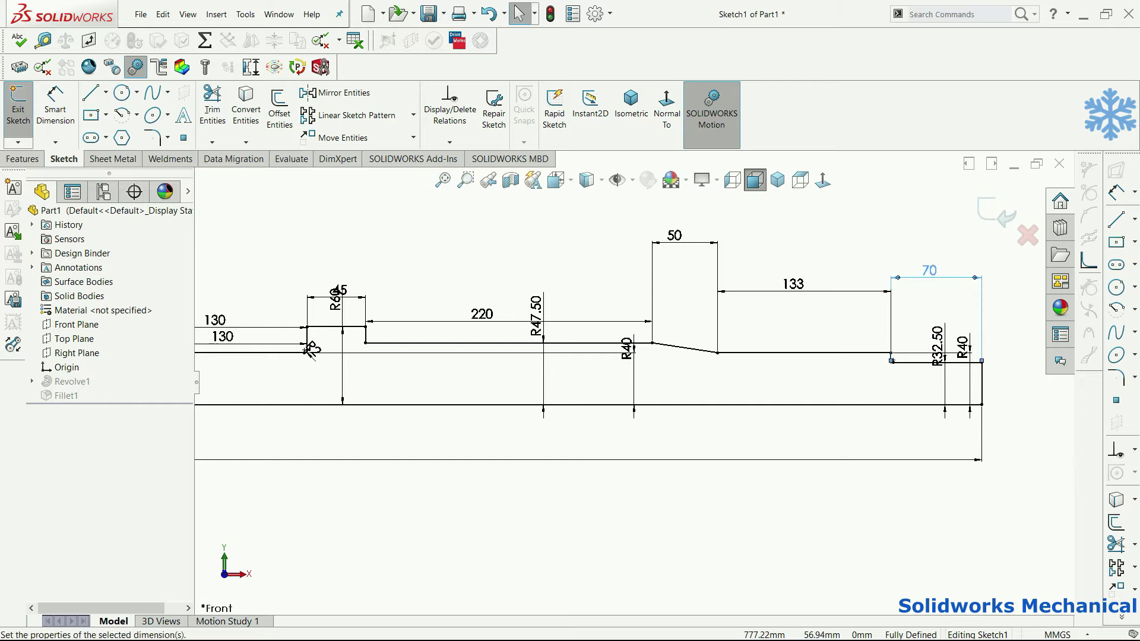
double_click(927, 272)
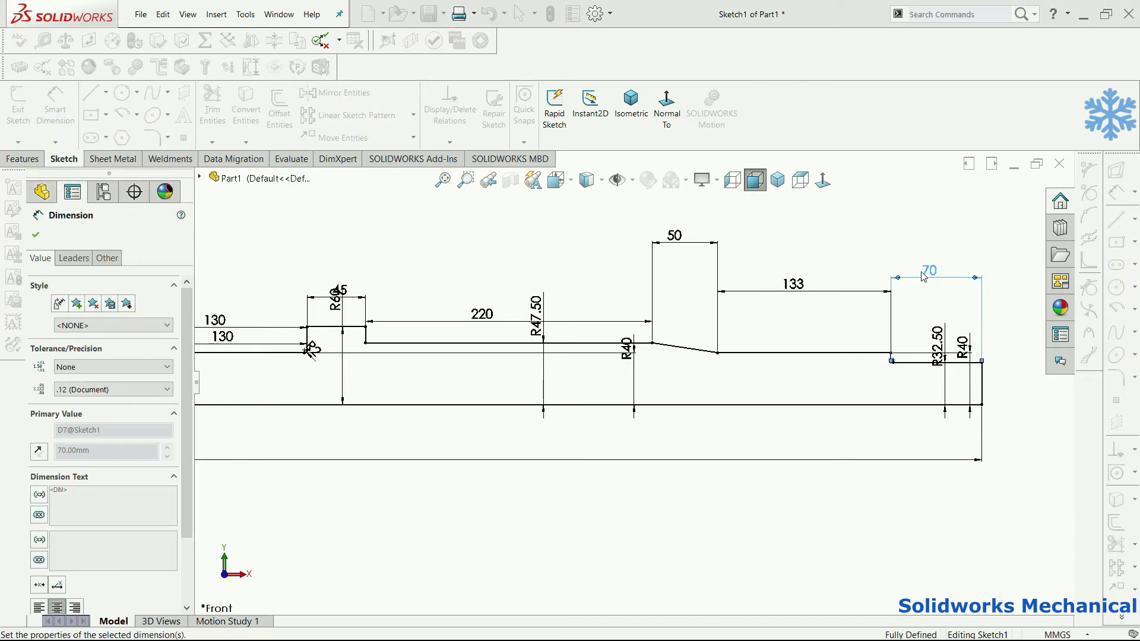
text(100)
key(Return)
key(ctrl+b)
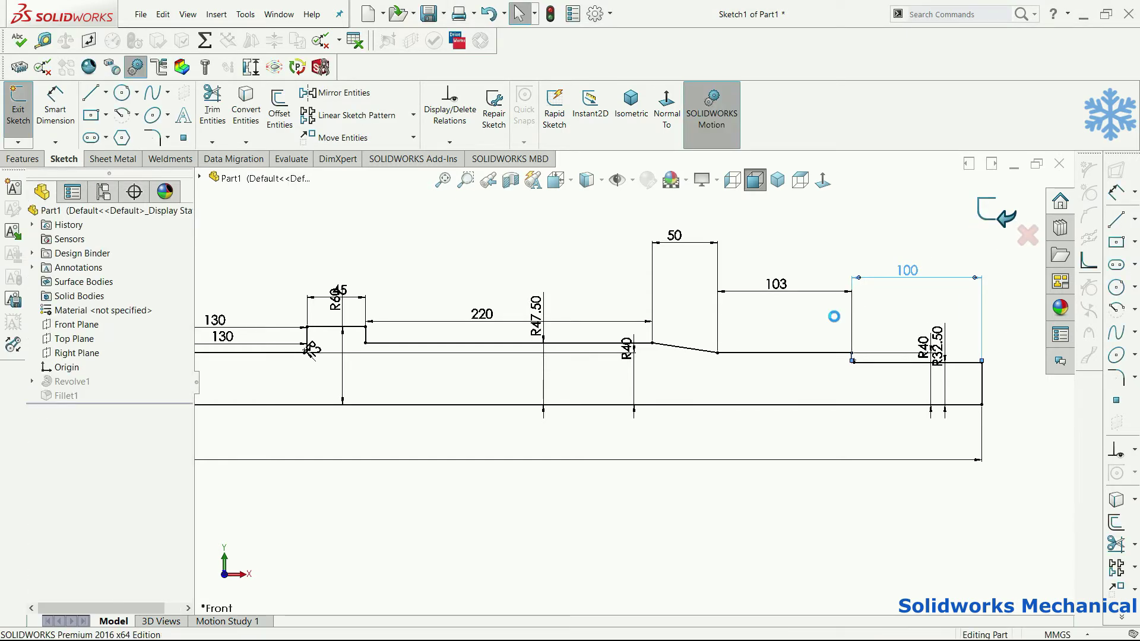
- Configure a Hole Wizard plain hole as ISO Tap Drills, size M20, and switch to choosing its position
middle_drag(850, 304, 833, 340)
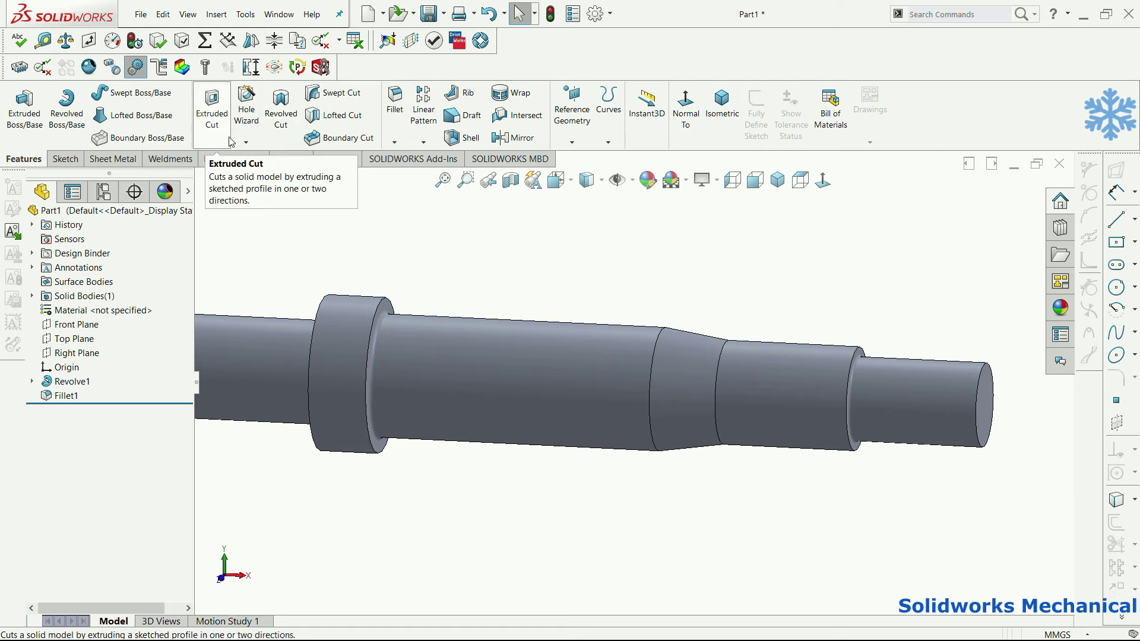
click(240, 117)
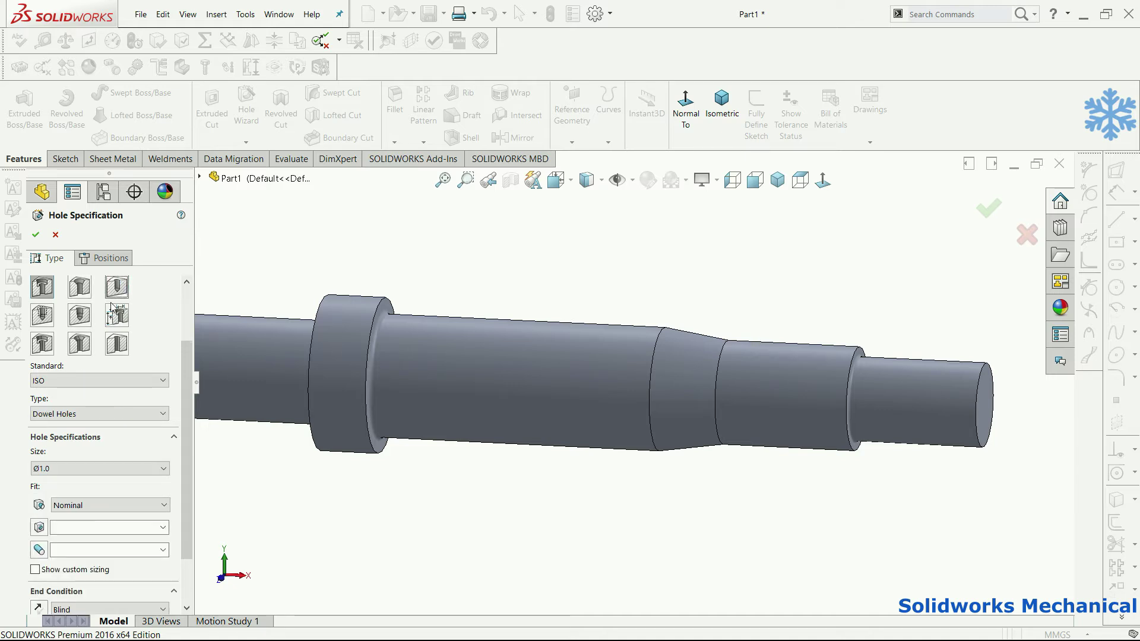
click(107, 415)
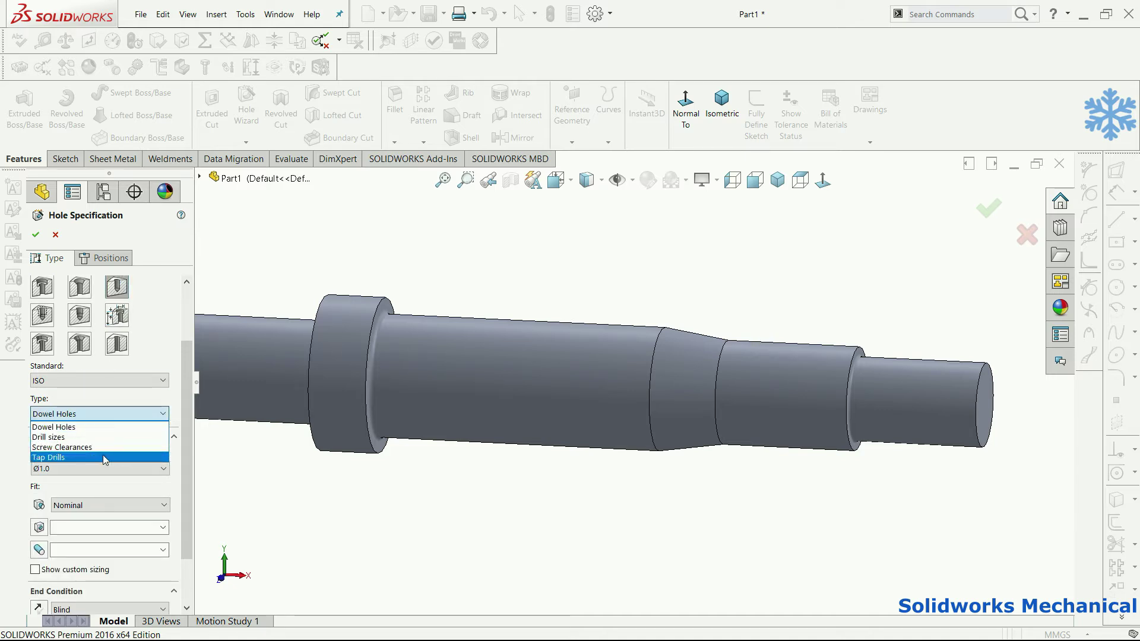
click(103, 455)
click(123, 490)
scroll(101, 547, down, 6)
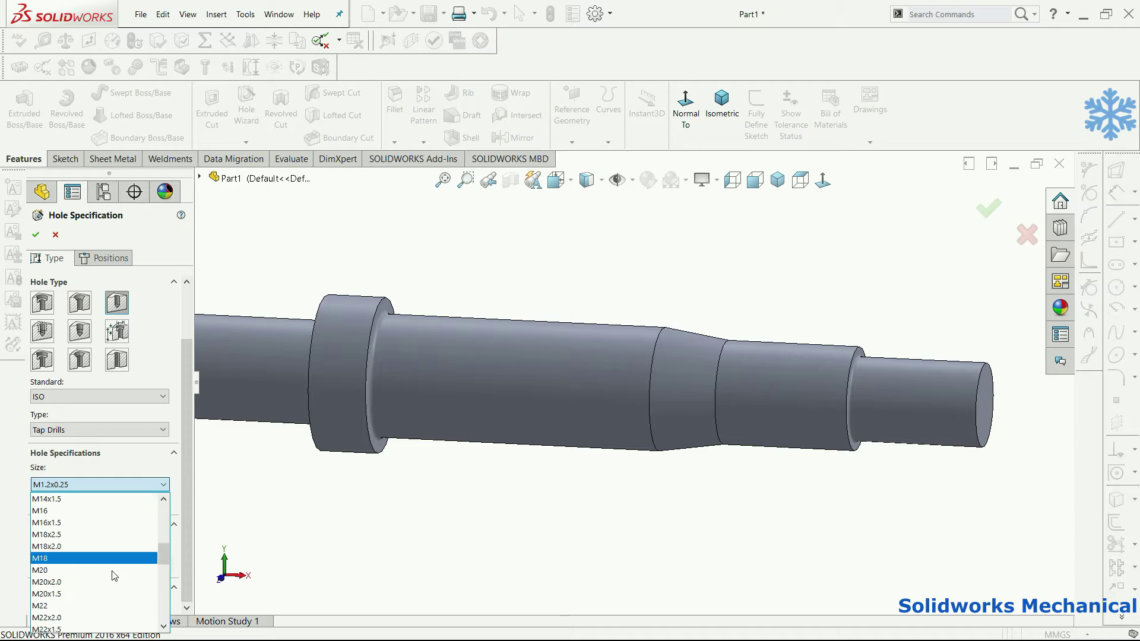
click(89, 572)
click(113, 259)
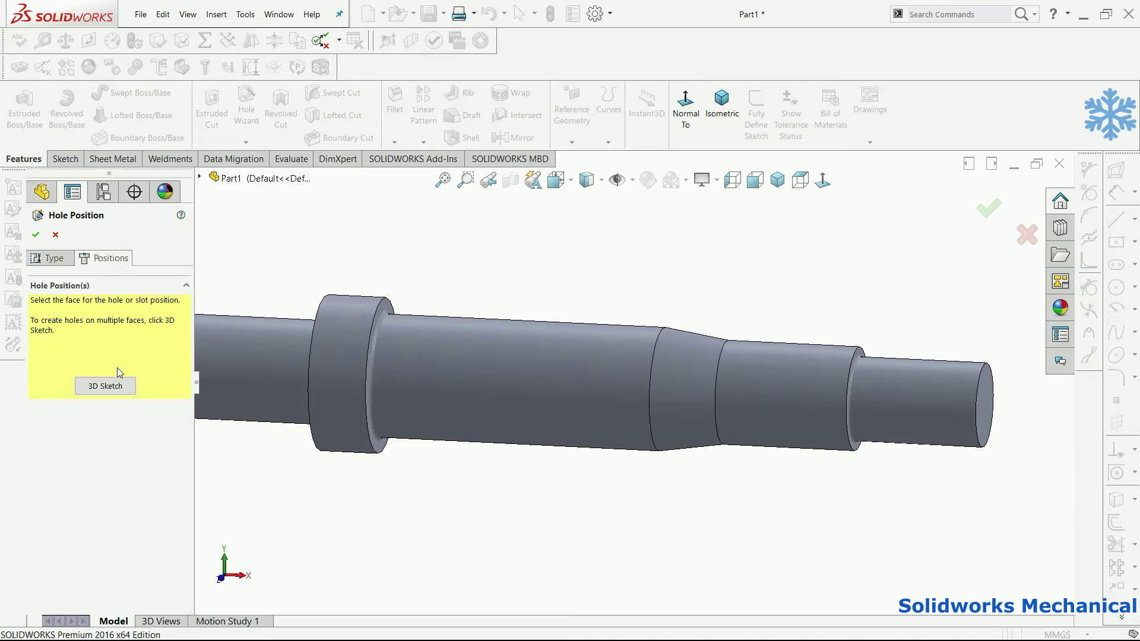
- Position tap-drill holes on both end faces of the shaft through a 3D sketch, centring the one on the tapered side's end
click(110, 386)
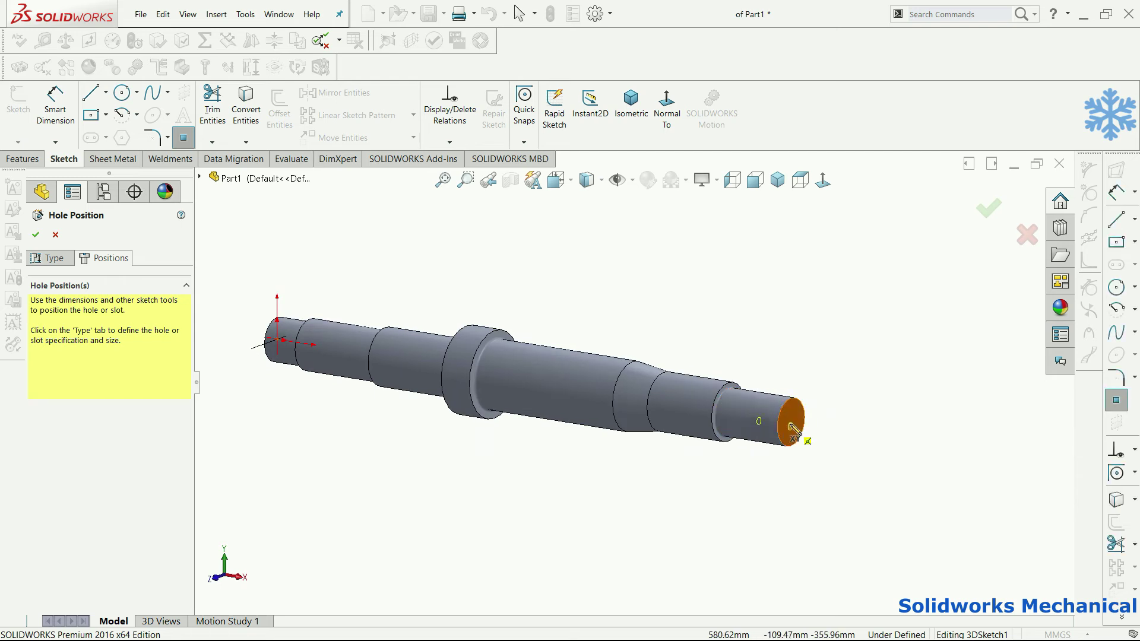
click(792, 424)
mouse_move(810, 451)
middle_down()
mouse_move(675, 474)
mouse_move(792, 466)
middle_up()
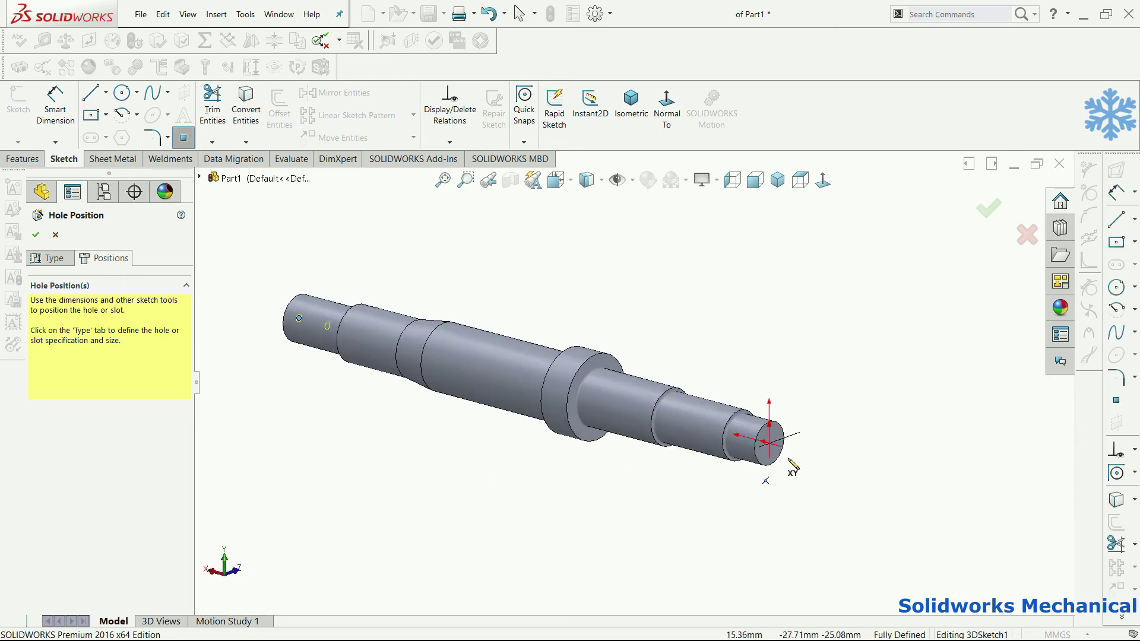
- Dimension the off-centre hole point to the circular edge of its end face at 0 mm and finish the holes
right_drag(770, 444, 772, 399)
scroll(774, 397, down, 3)
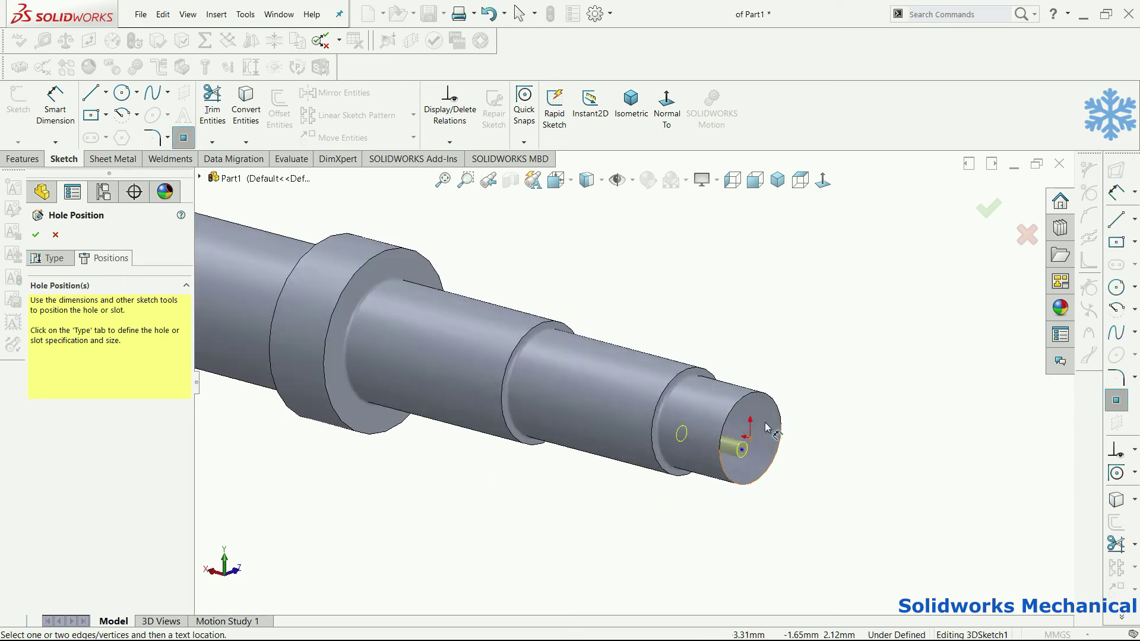
click(744, 452)
click(814, 502)
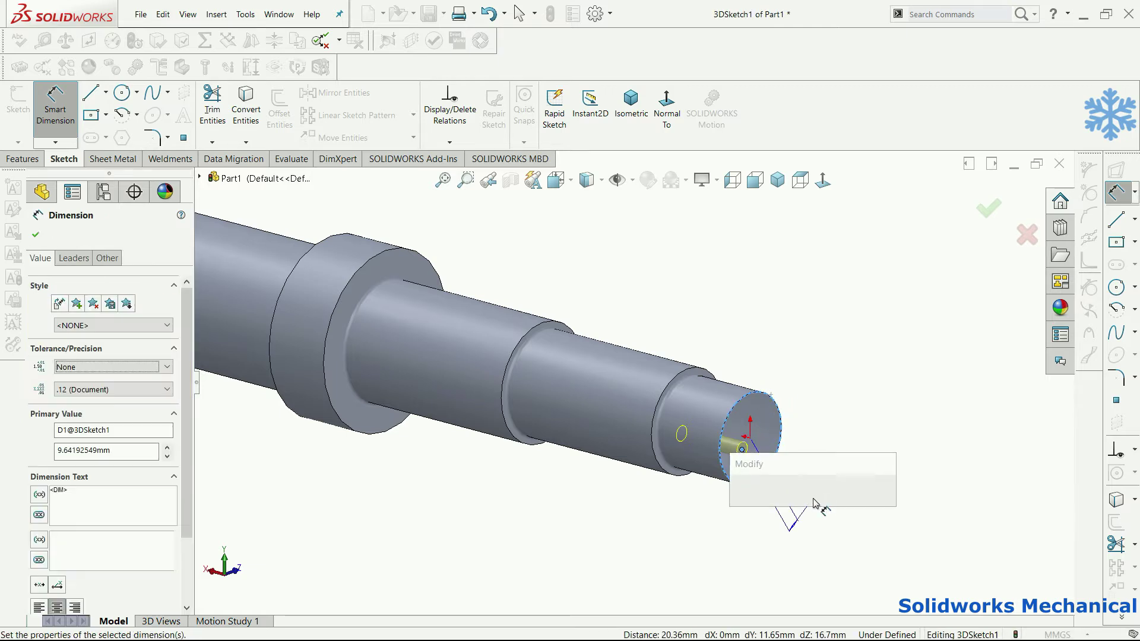
text(0)
key(Return)
scroll(853, 359, up, 4)
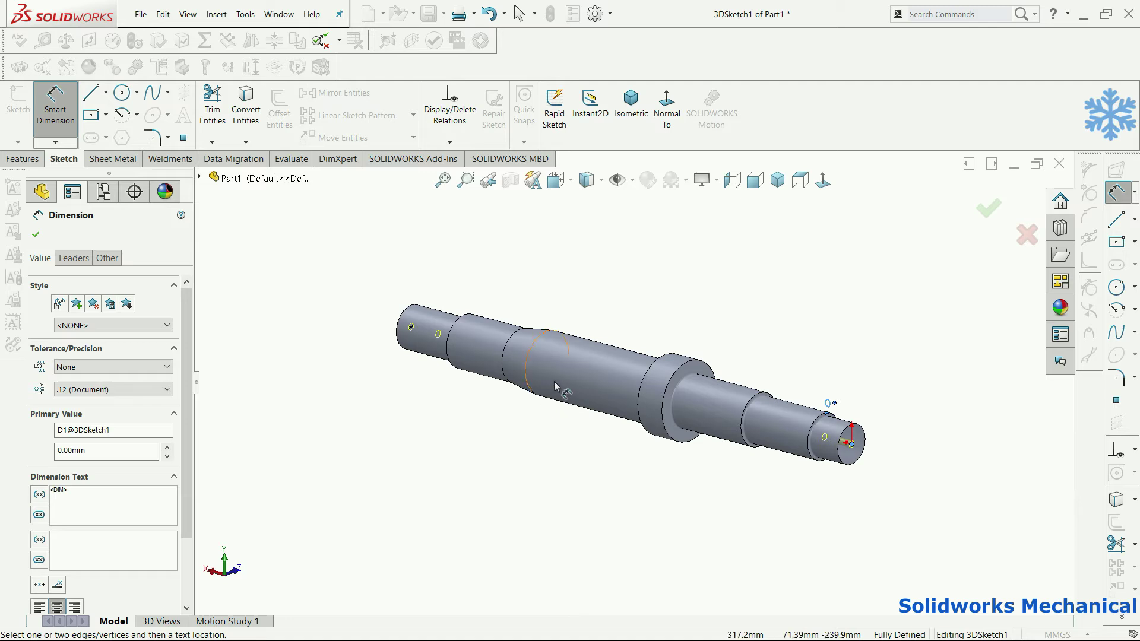
middle_drag(623, 409, 449, 382)
key(Escape)
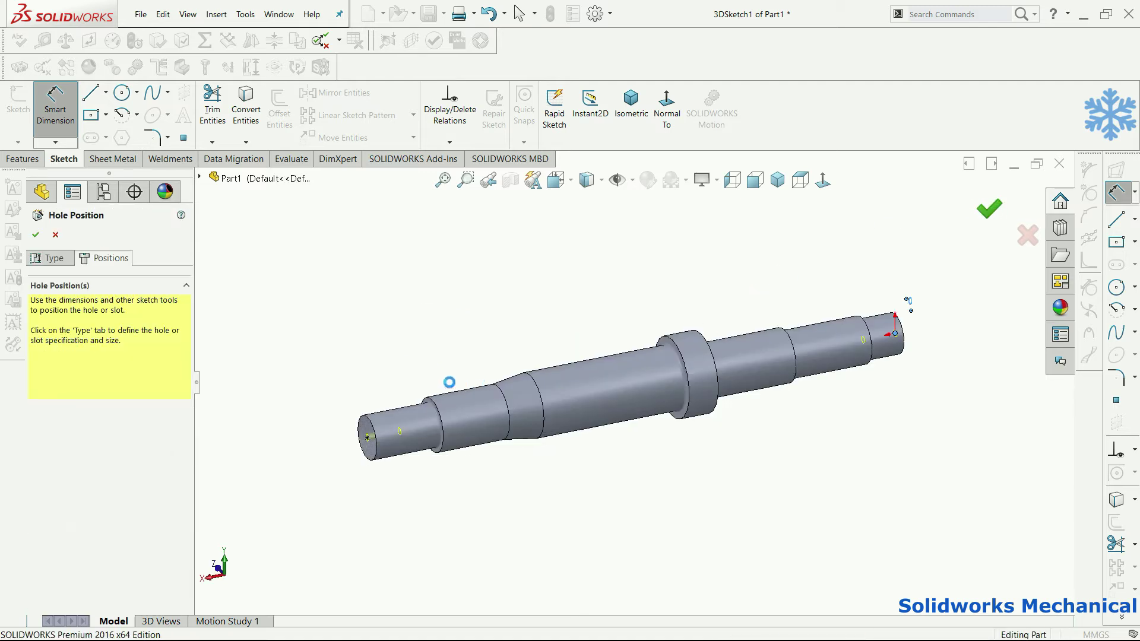
key(Return)
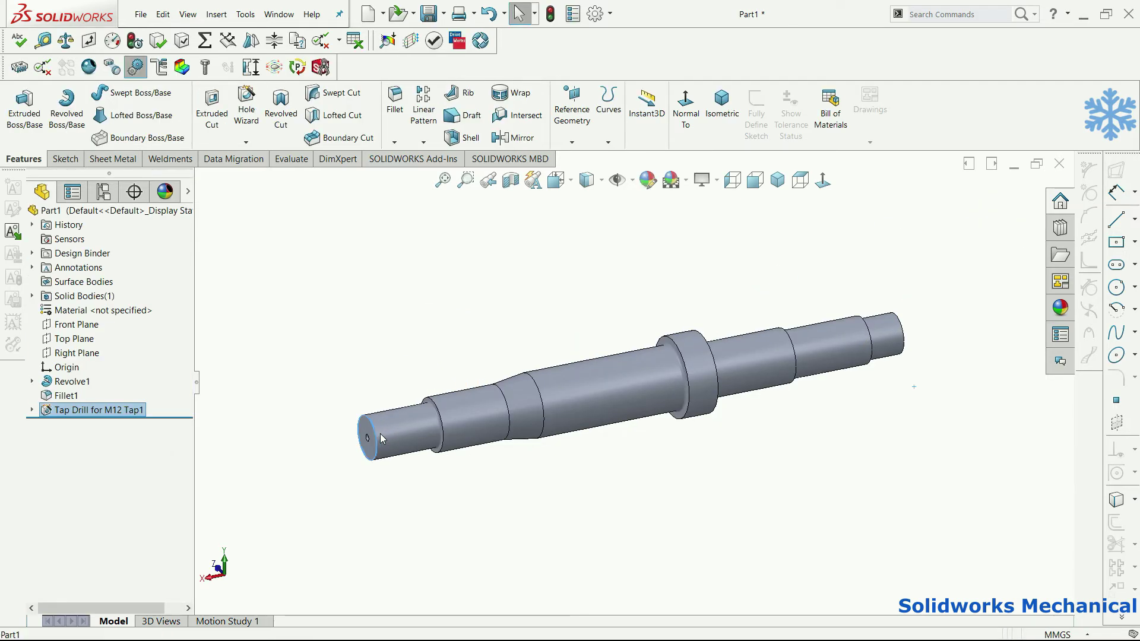
- Chamfer the outer circular edges of the shaft's end faces, step shoulders and collar
ctrl+click(442, 427)
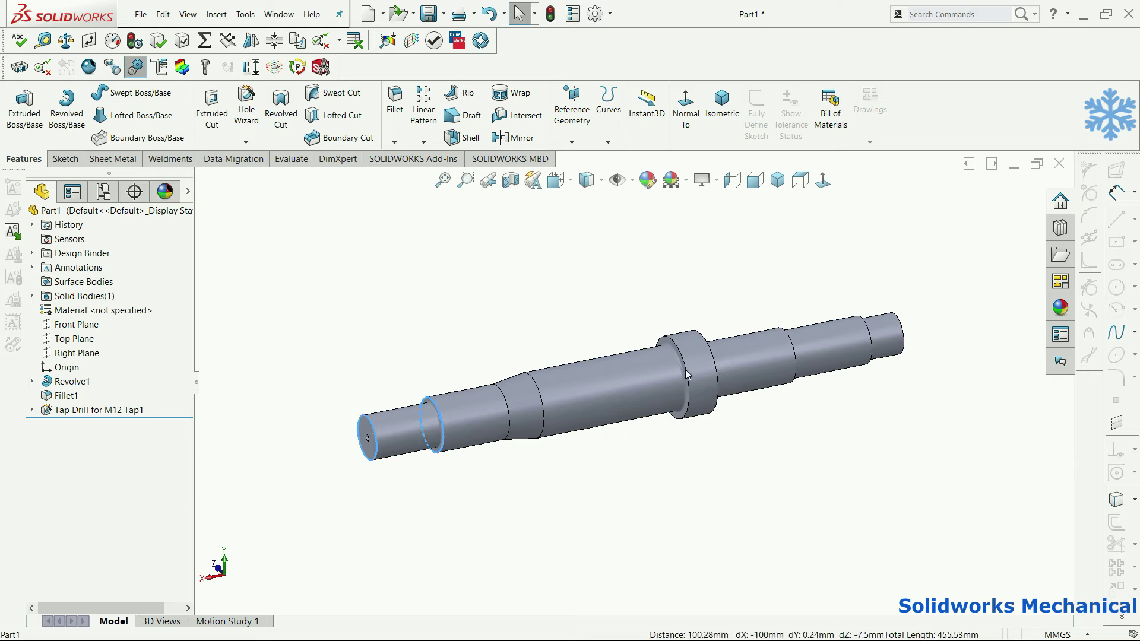
middle_drag(686, 374, 683, 379)
scroll(682, 379, down, 3)
ctrl+click(696, 379)
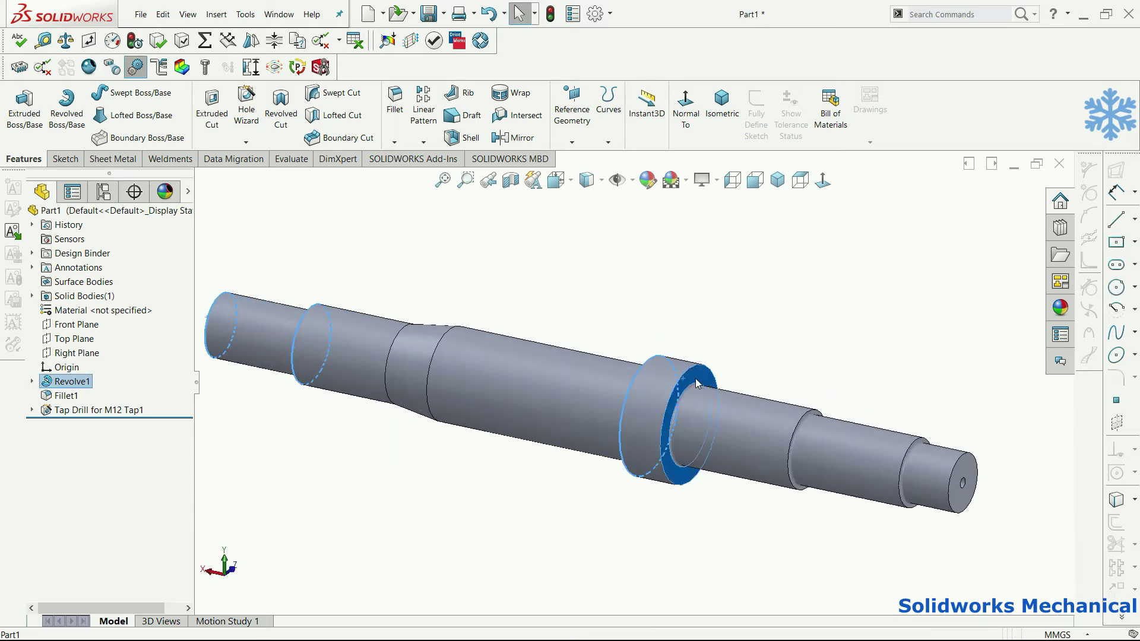
ctrl+click(698, 372)
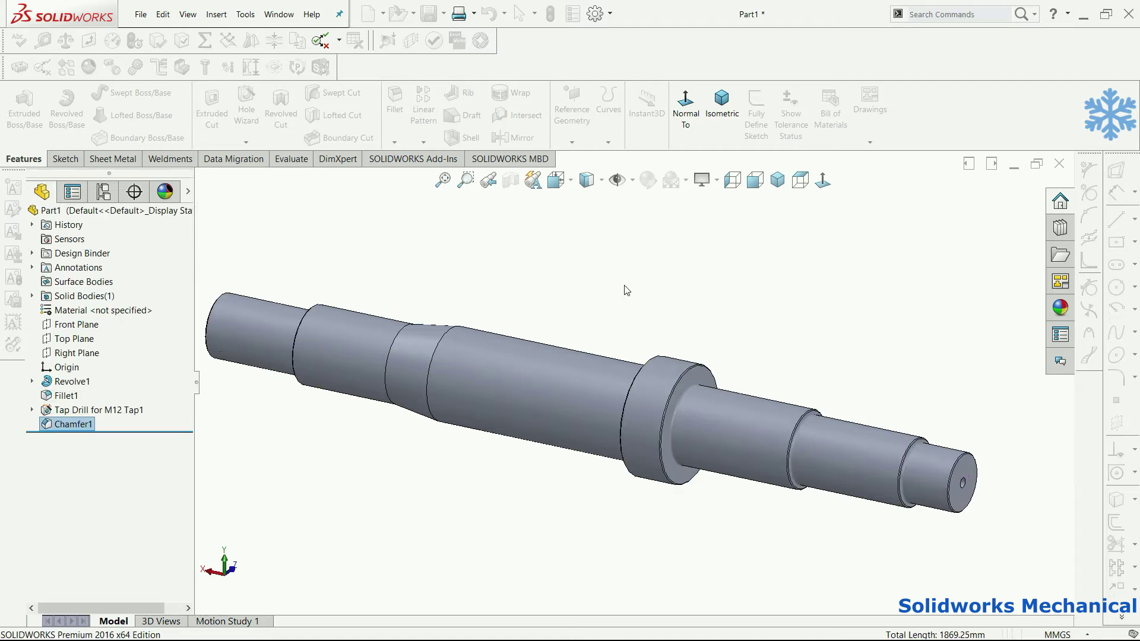
- Show the primary planes and set the shaft to an isometric view
scroll(626, 291, up, 3)
middle_drag(625, 291, 646, 310)
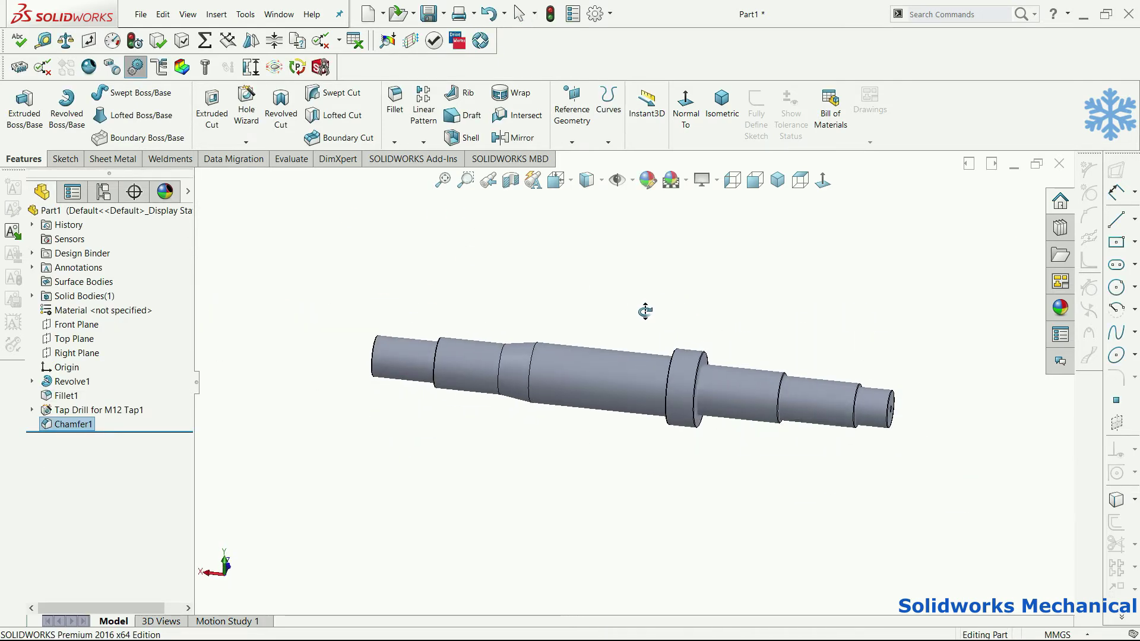
click(633, 180)
click(643, 203)
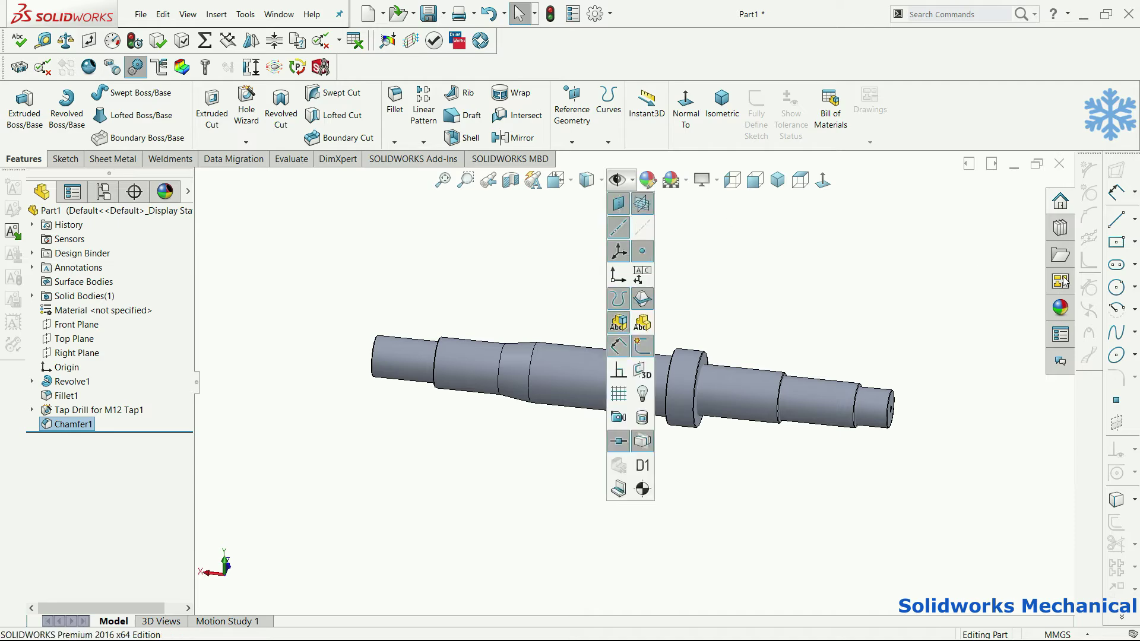
click(777, 180)
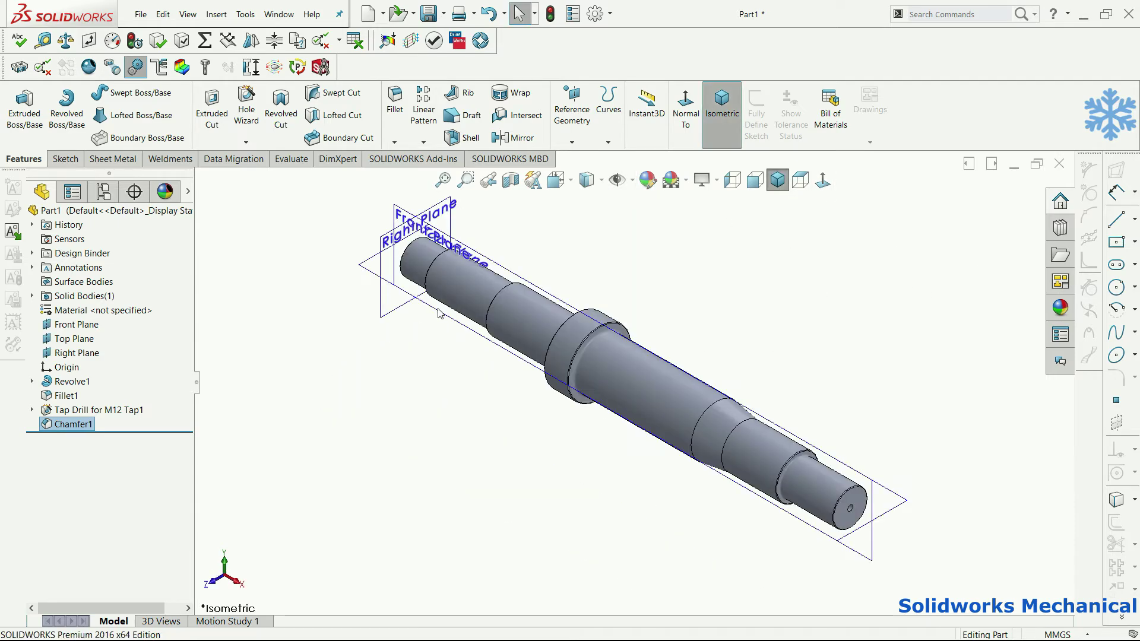
- Create a reference plane offset 40 mm above the Top Plane
middle_drag(334, 334, 362, 324)
click(331, 314)
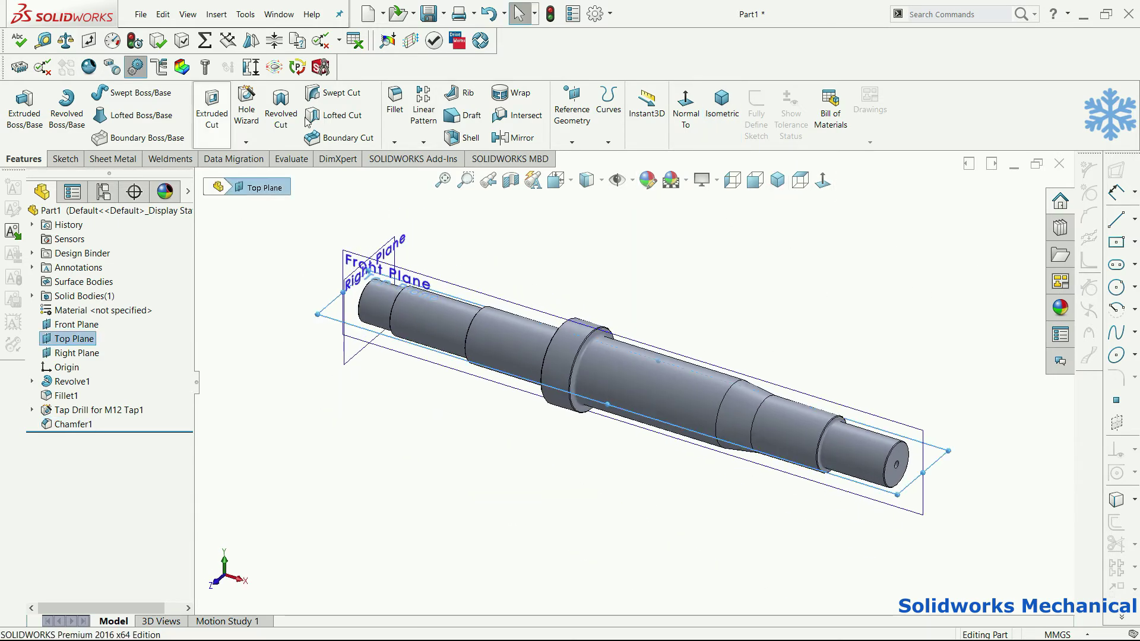
click(423, 142)
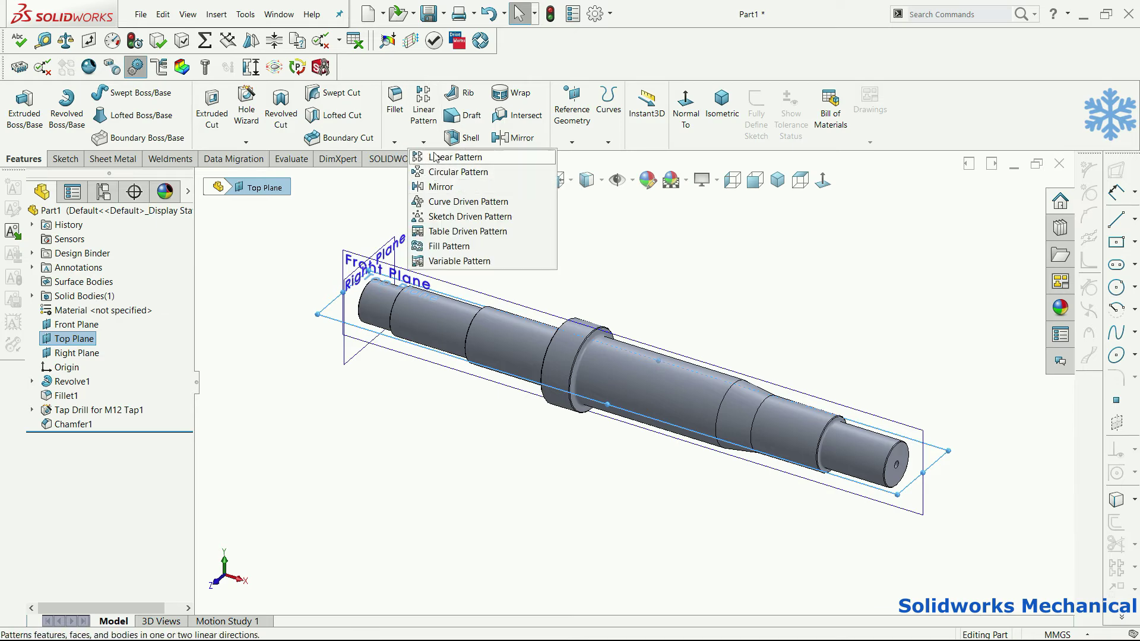
click(608, 143)
click(572, 142)
click(571, 144)
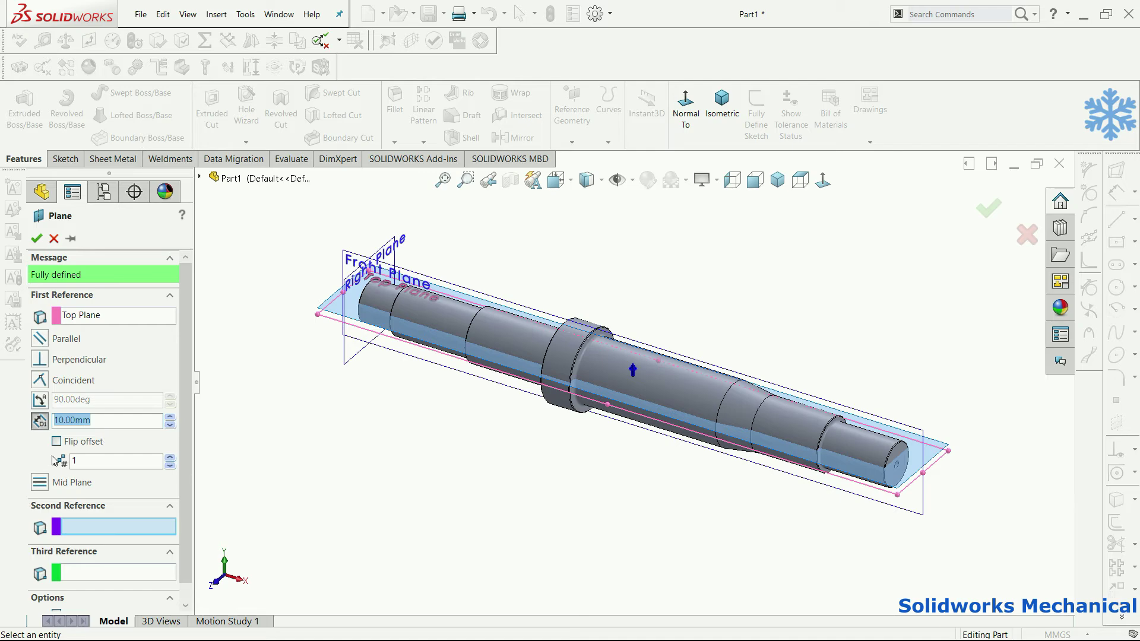
key(Return)
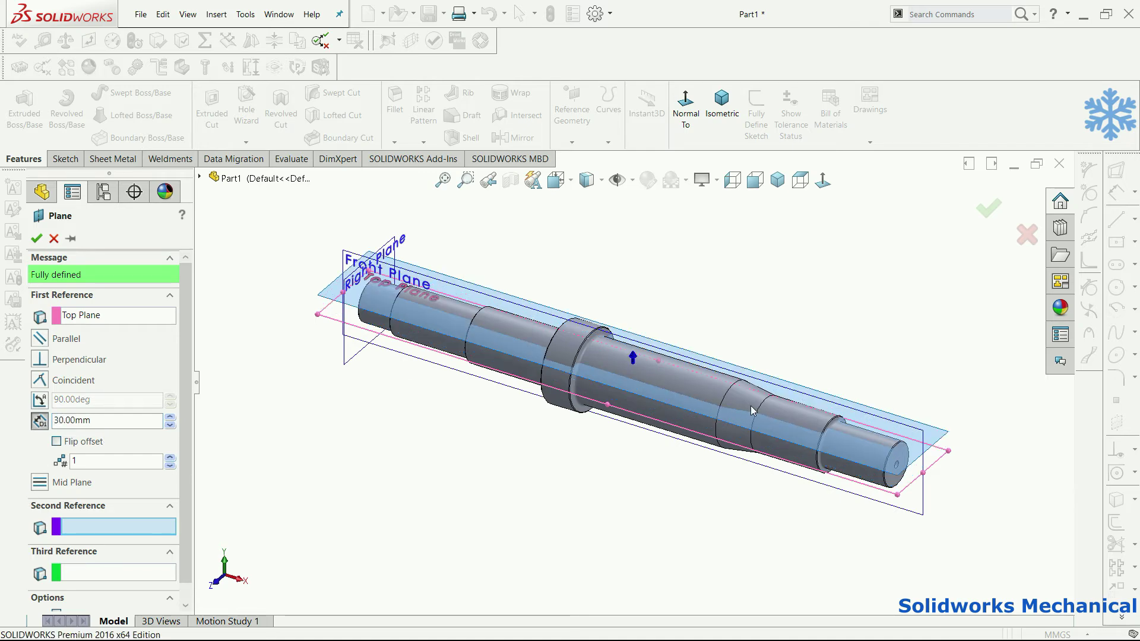
scroll(253, 293, down, 2)
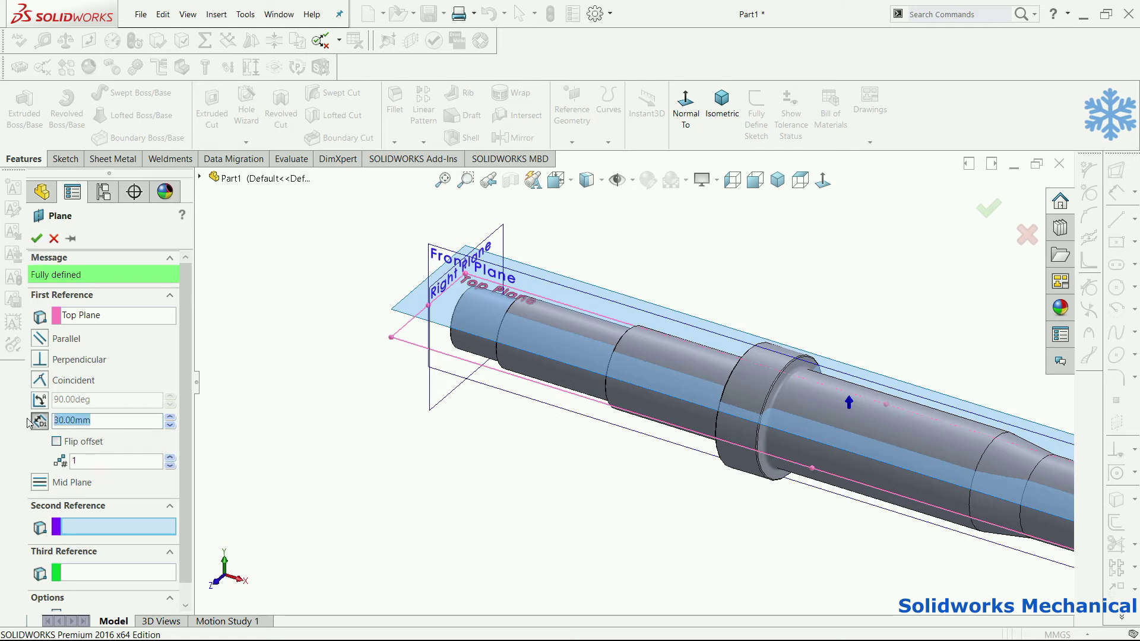
key(Return)
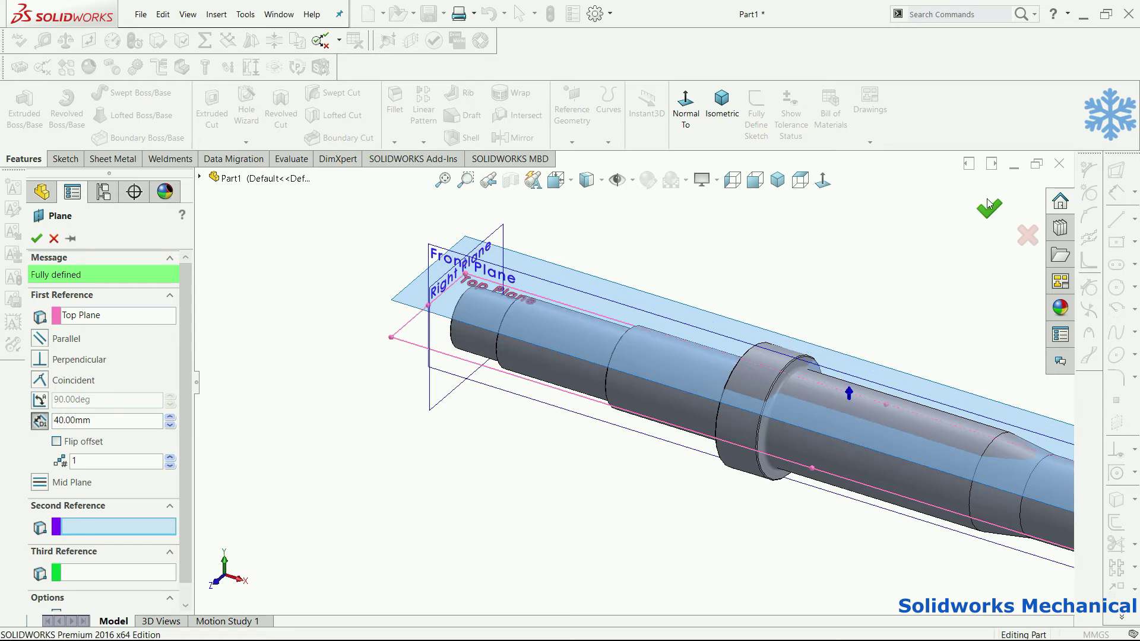
- Hide the primary planes, start a sketch on the offset plane and view it face-on
click(632, 181)
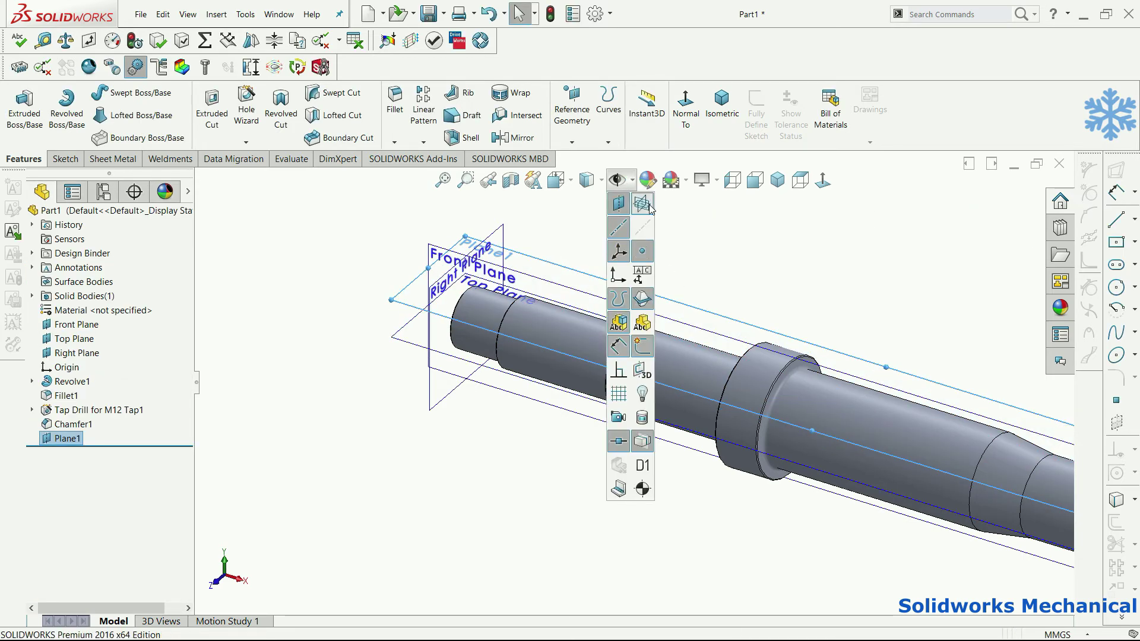
click(642, 204)
click(820, 285)
right_click(702, 323)
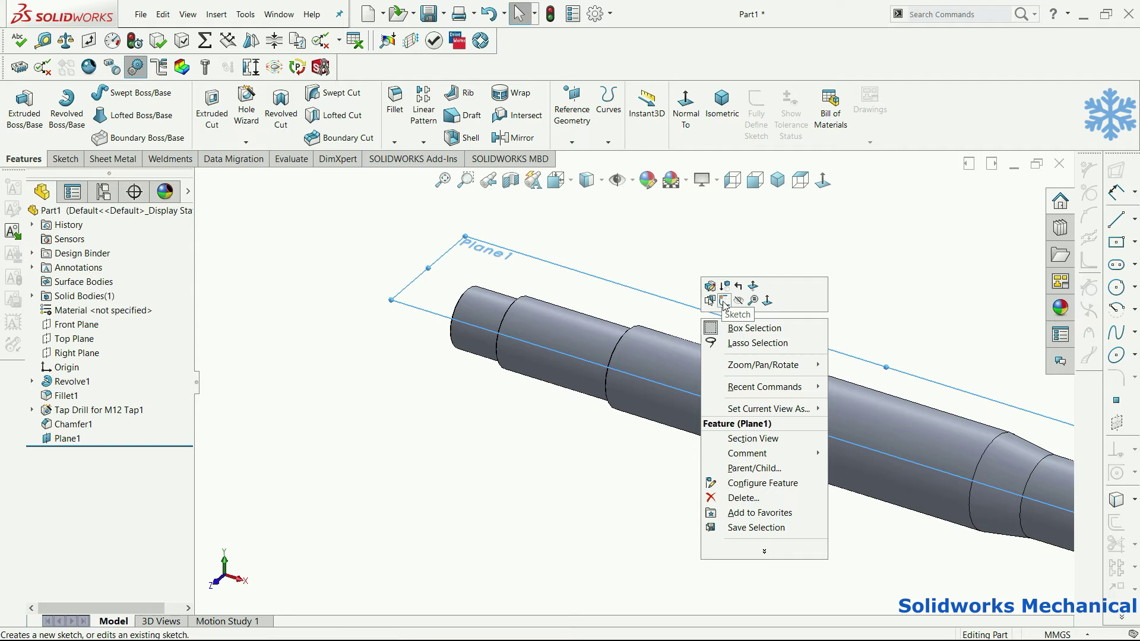
click(726, 306)
click(823, 180)
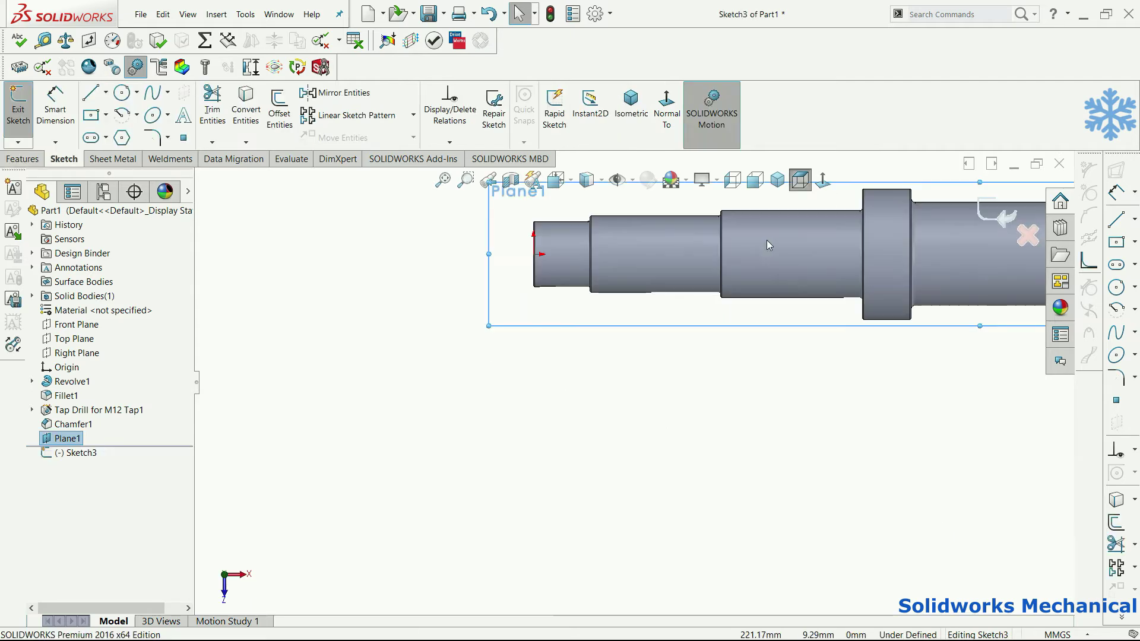
- Sketch a horizontal straight slot on the axis of the section before the collar, about 83 mm between centres and 20 mm wide
scroll(781, 272, up, 2)
key(f)
scroll(644, 399, down, 6)
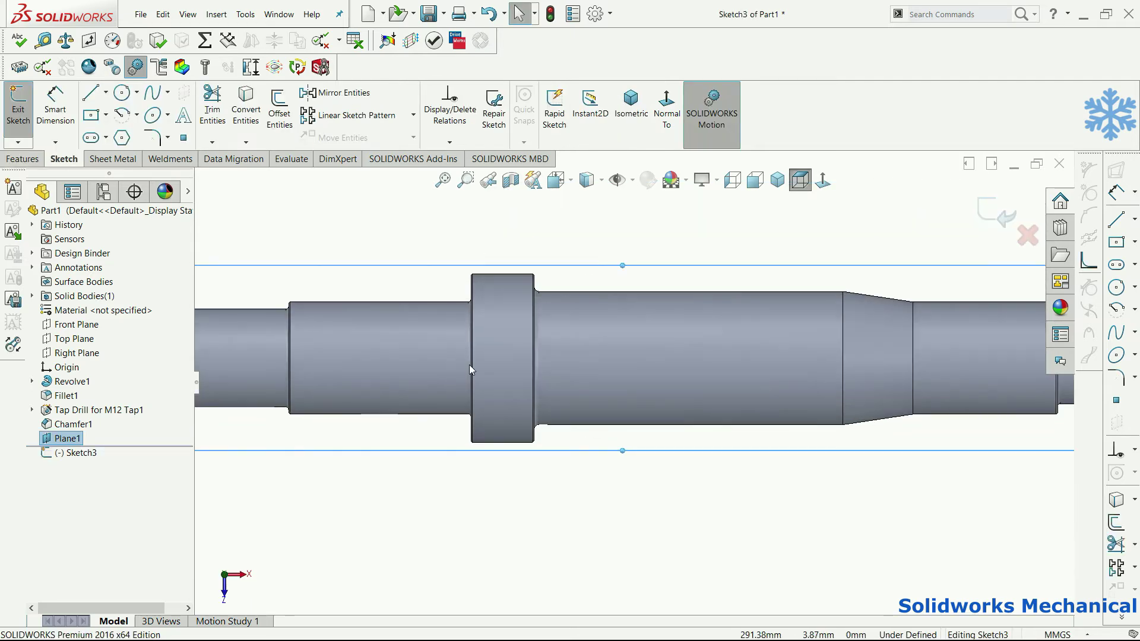
click(91, 138)
click(304, 361)
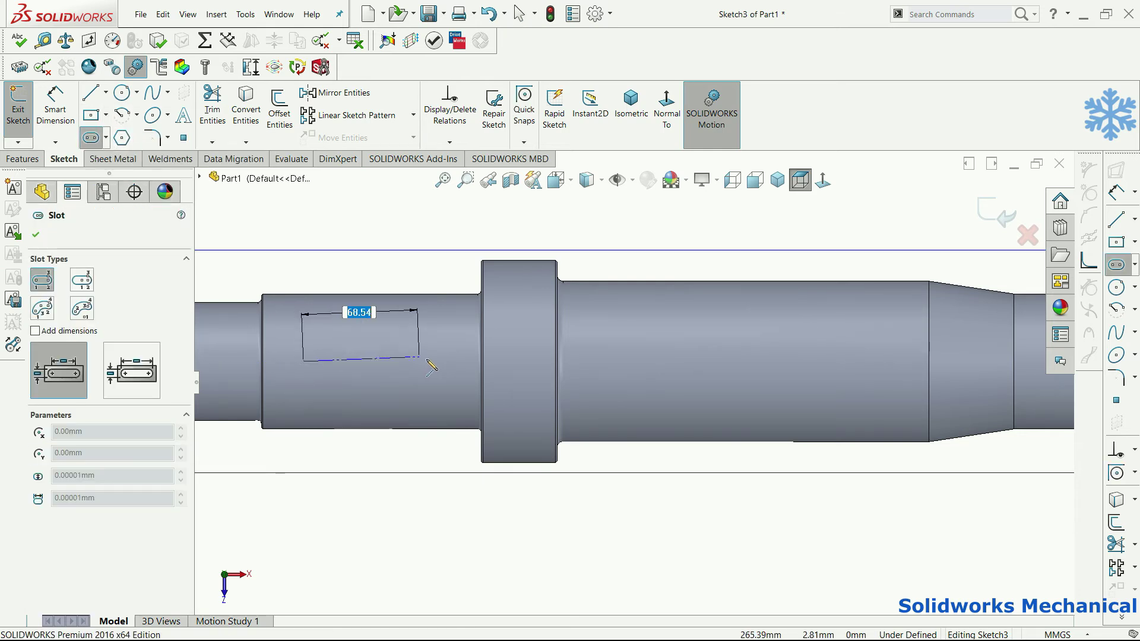
click(443, 361)
click(432, 379)
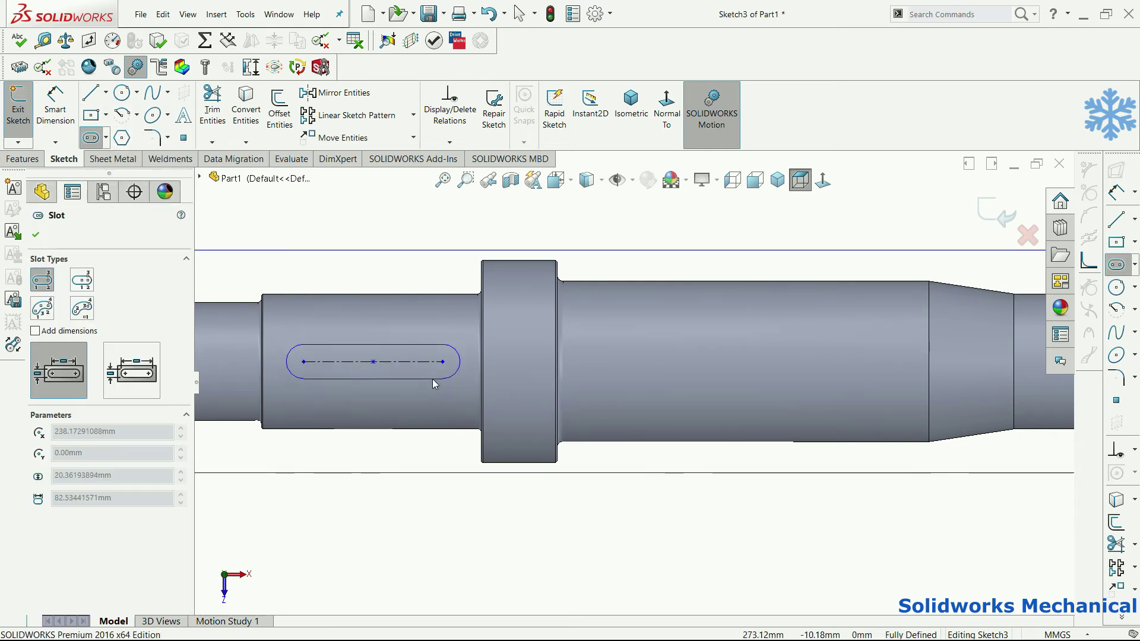
- Dimension the slot's width between its straight sides and set it to 22 mm
right_drag(432, 396, 433, 275)
click(410, 344)
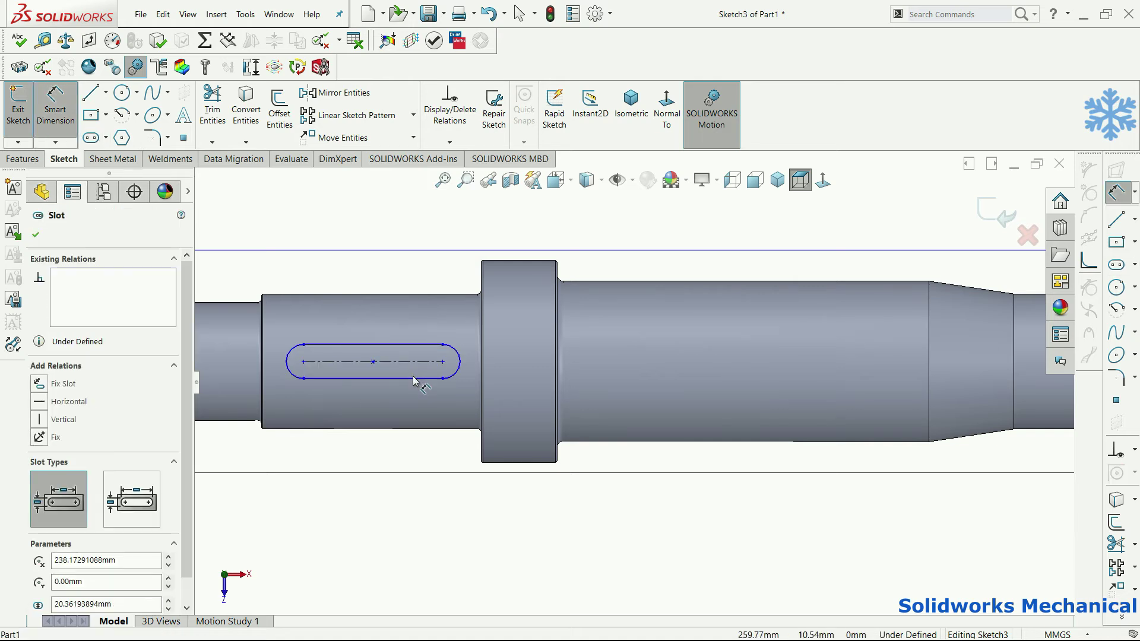
click(409, 376)
click(472, 373)
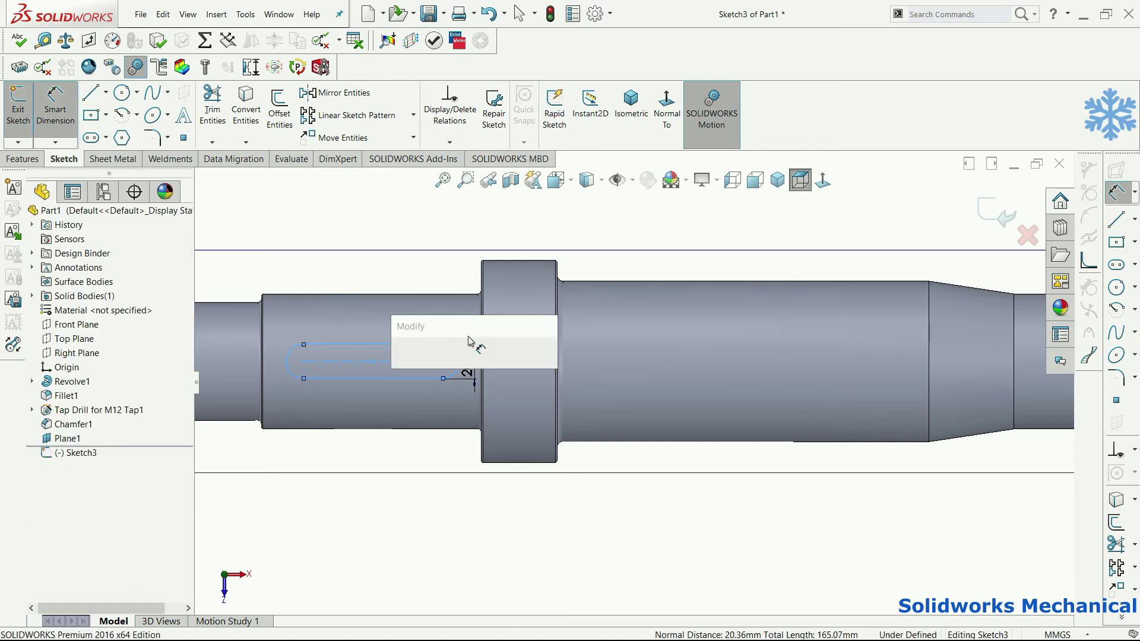
key(Return)
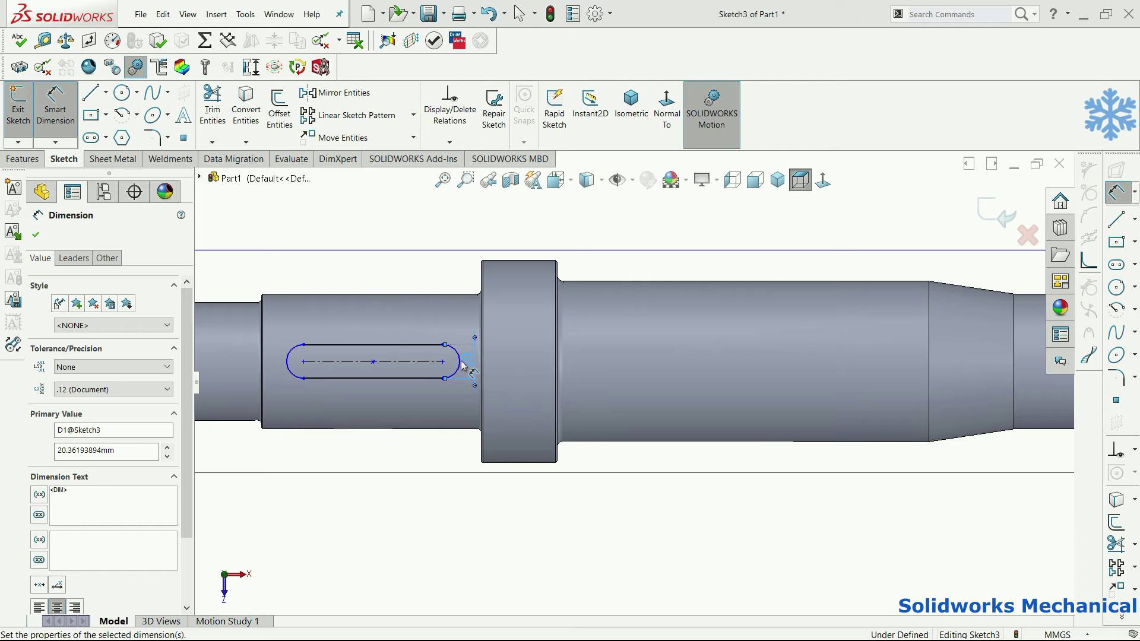
double_click(465, 364)
text(22)
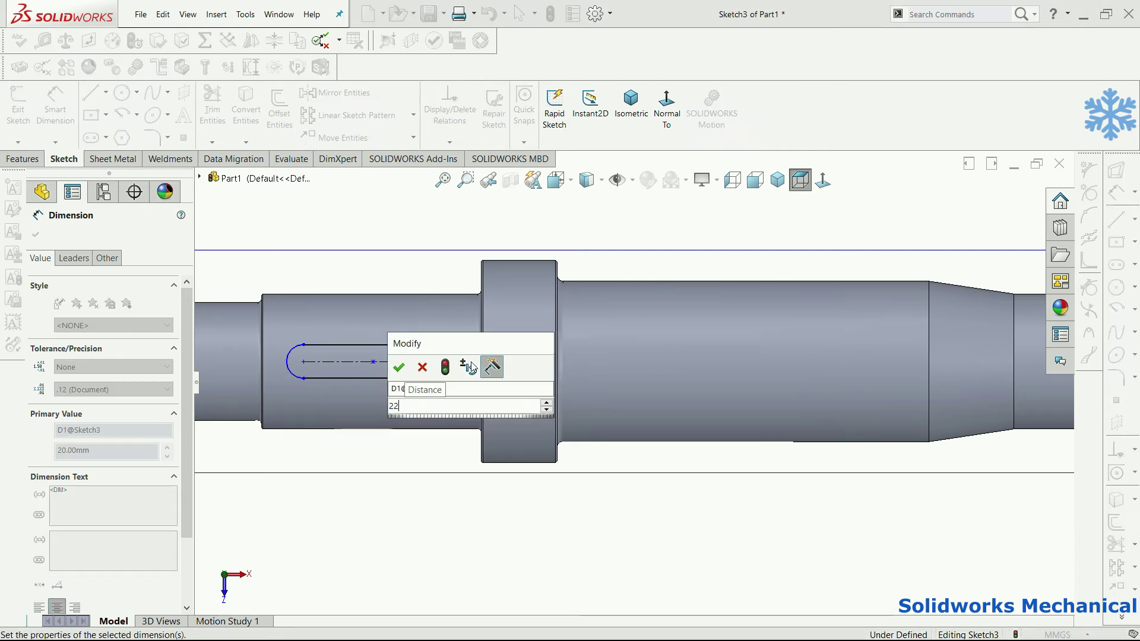
key(Return)
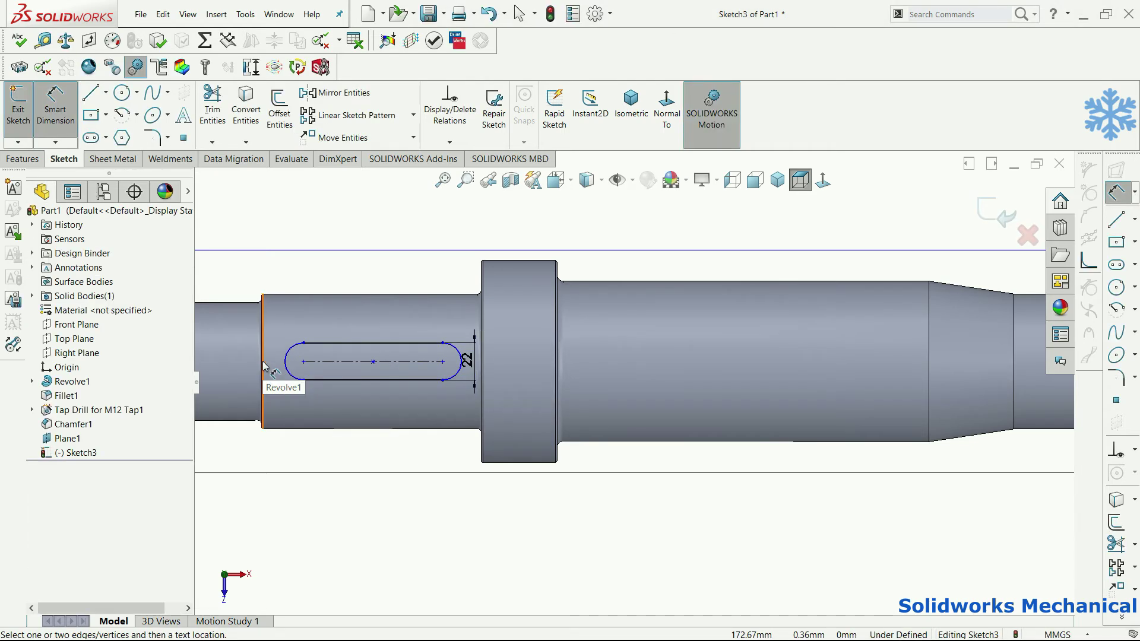
- Dimension the gap between the step's shoulder edge and the slot's nearest rounded end, setting it to 5 mm
scroll(331, 374, down, 5)
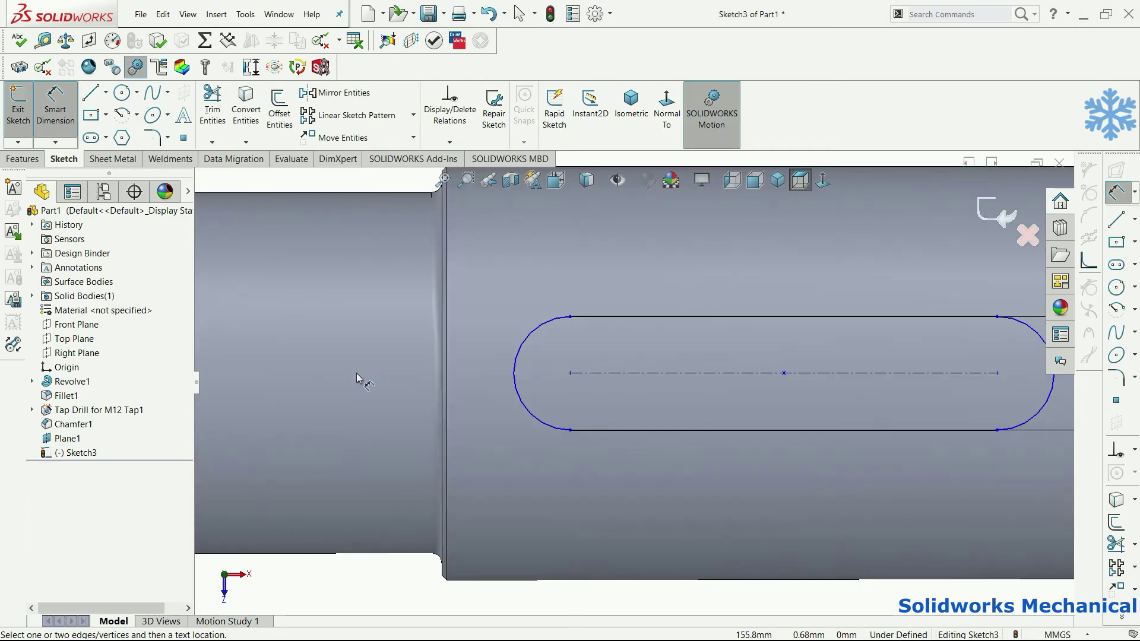
click(442, 385)
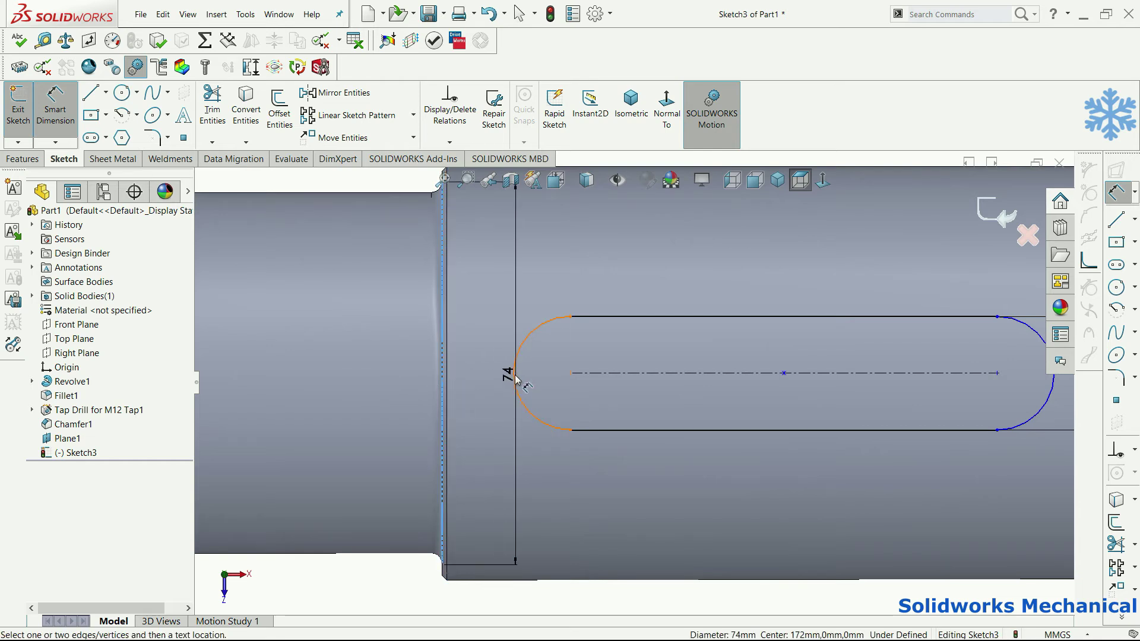
click(514, 375)
click(465, 399)
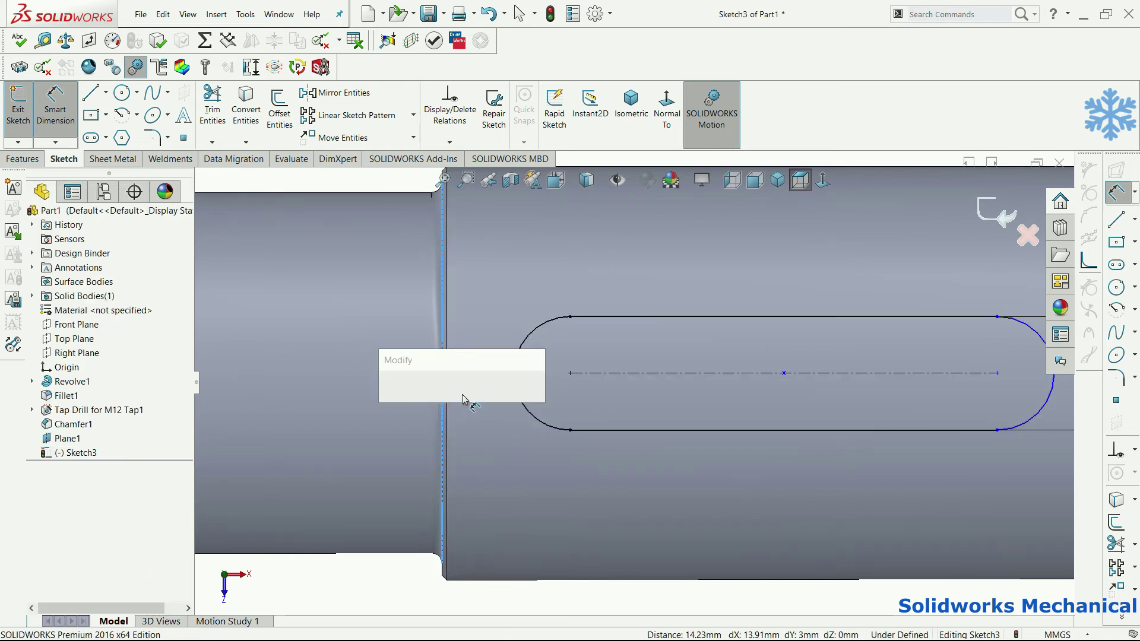
key(Return)
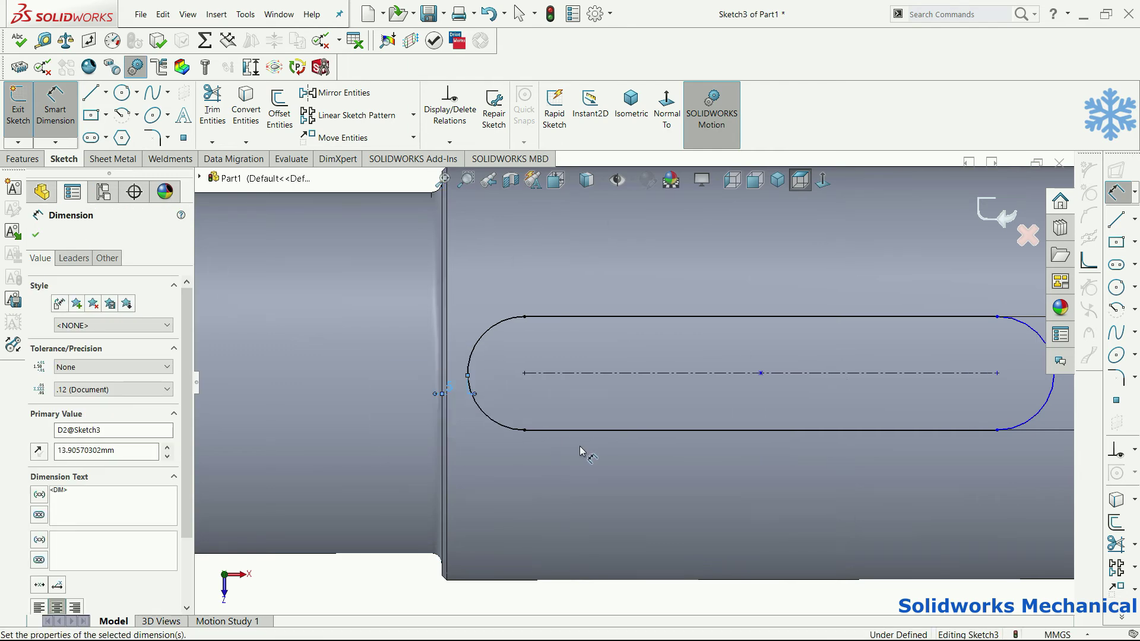
scroll(580, 450, up, 3)
scroll(693, 410, down, 2)
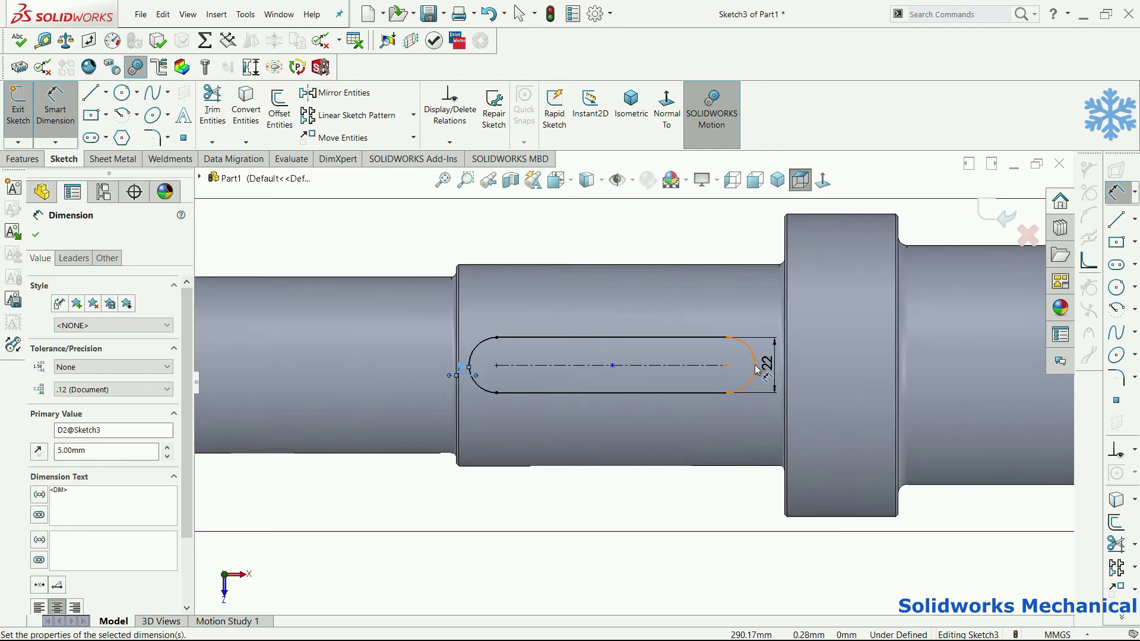
- Dimension the gap between the slot's rounded end nearest the collar and the collar's edge, setting it to 5 mm
scroll(756, 369, down, 3)
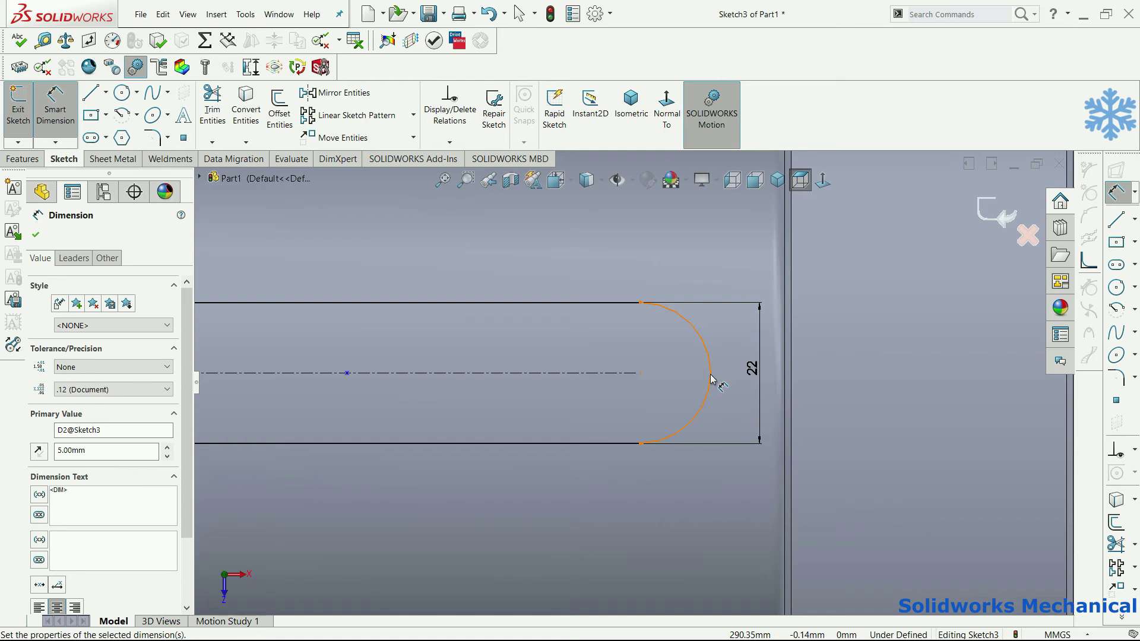
click(711, 373)
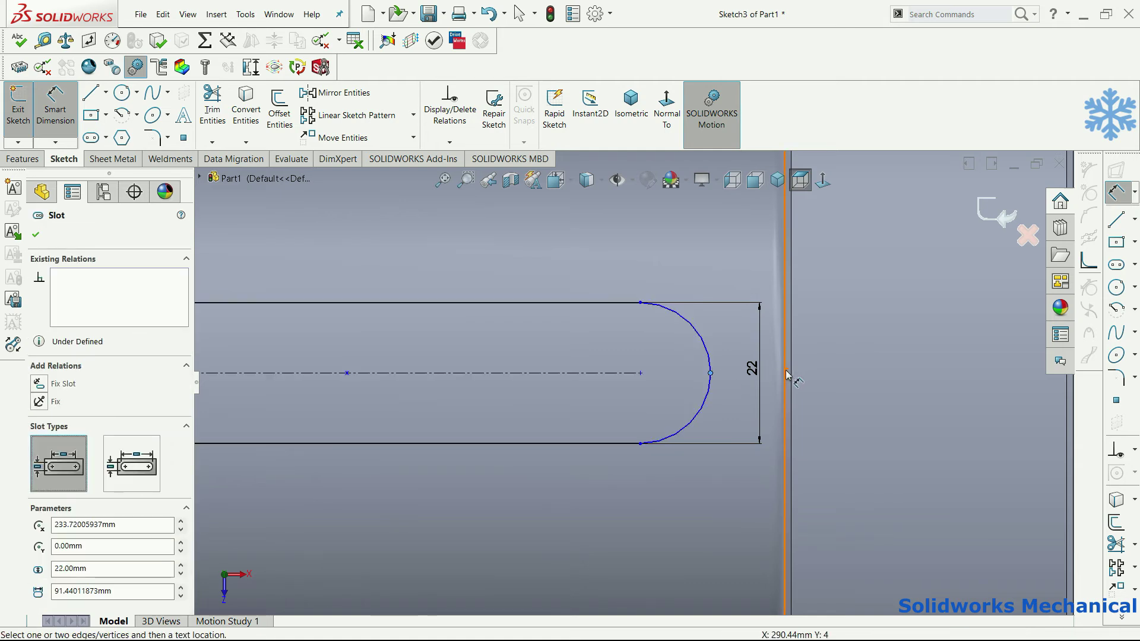
click(787, 375)
click(752, 271)
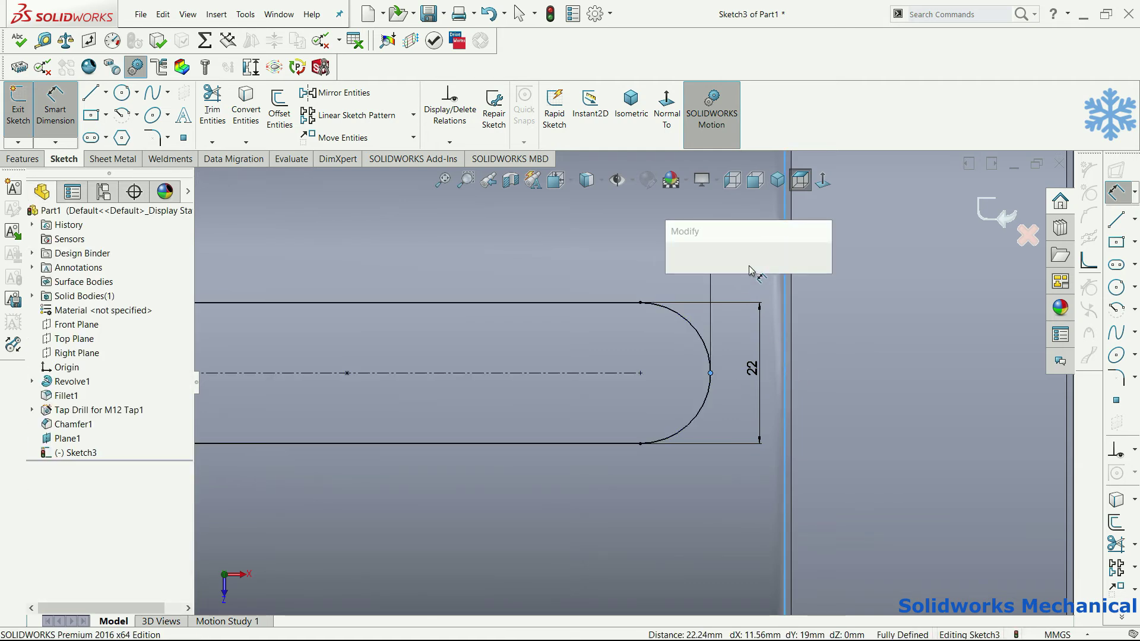
key(Return)
- Cut-extrude the slot sketch 10 mm blind into the shaft to form the keyway before the collar
click(18, 158)
click(212, 122)
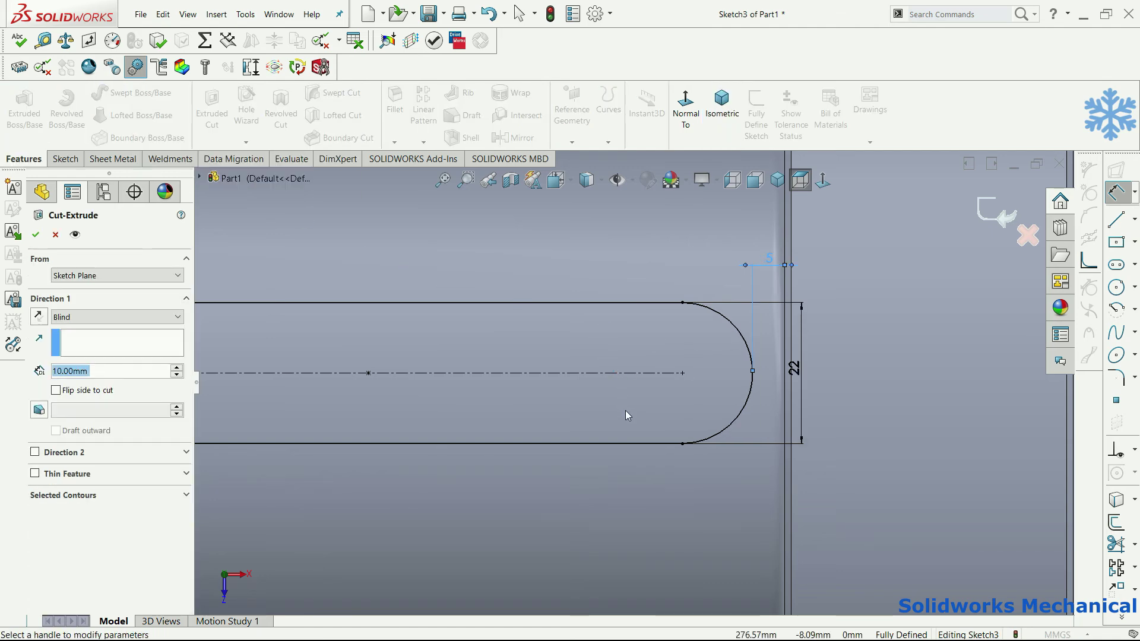
scroll(628, 413, up, 4)
middle_drag(454, 427, 438, 289)
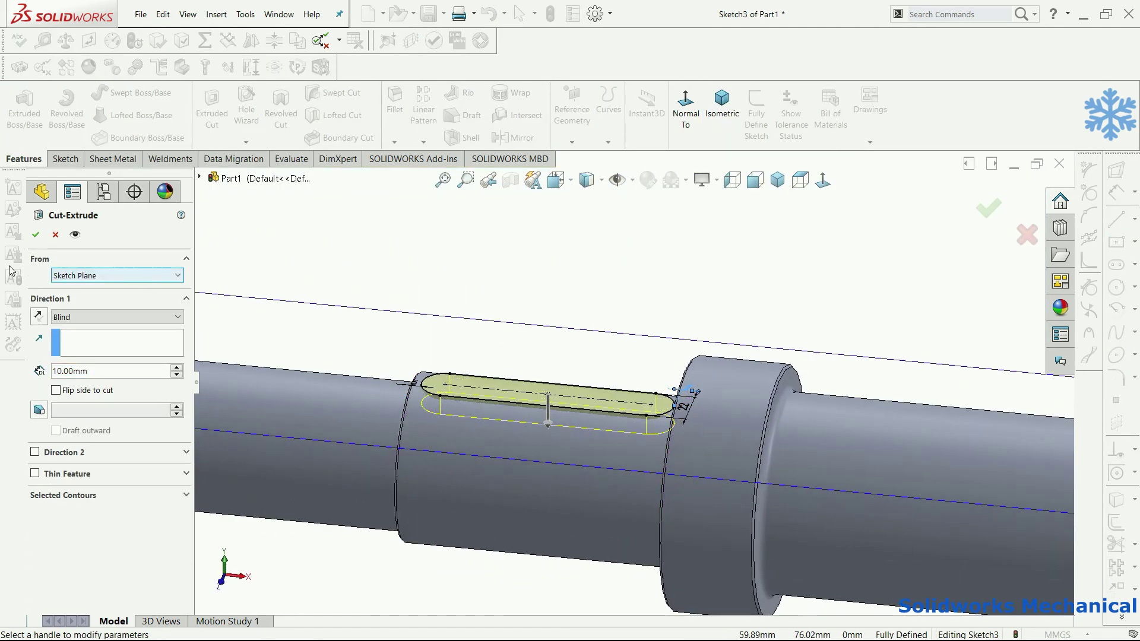
click(36, 239)
click(36, 237)
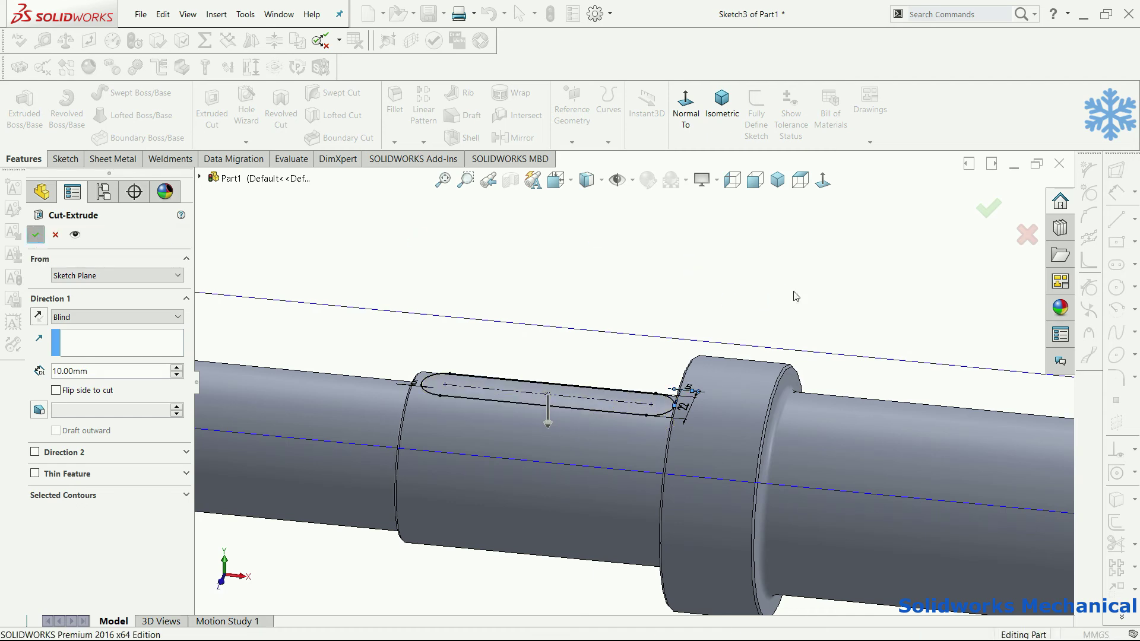
- Fit the whole shaft in the view and hide the offset plane used for the first keyway
key(f)
middle_drag(852, 447, 743, 435)
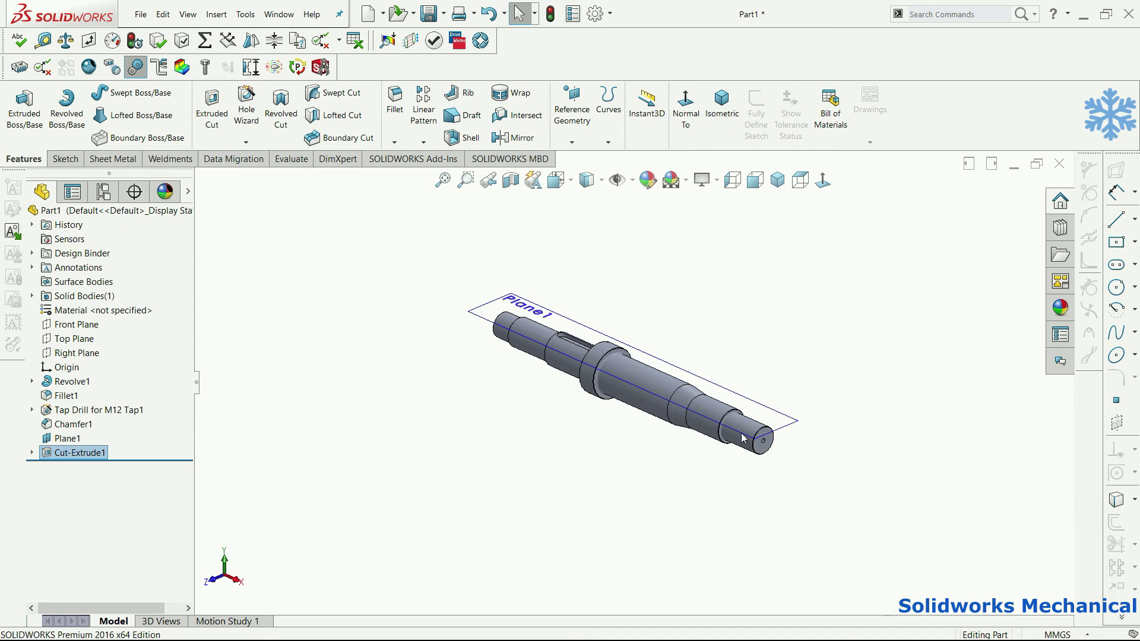
scroll(742, 438, down, 3)
click(801, 395)
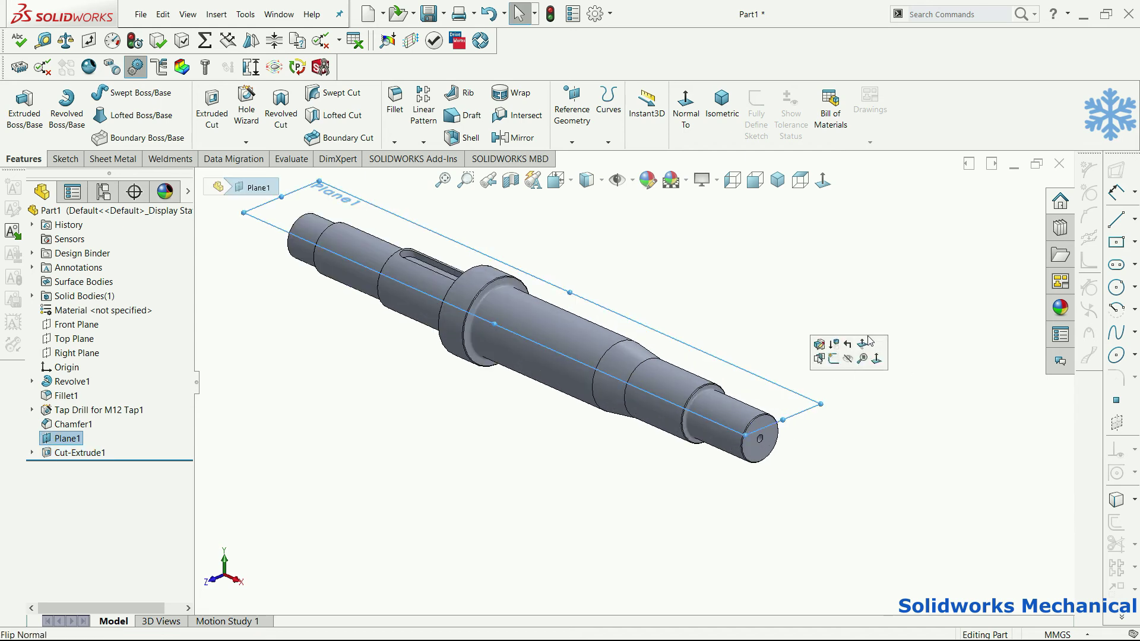
click(847, 359)
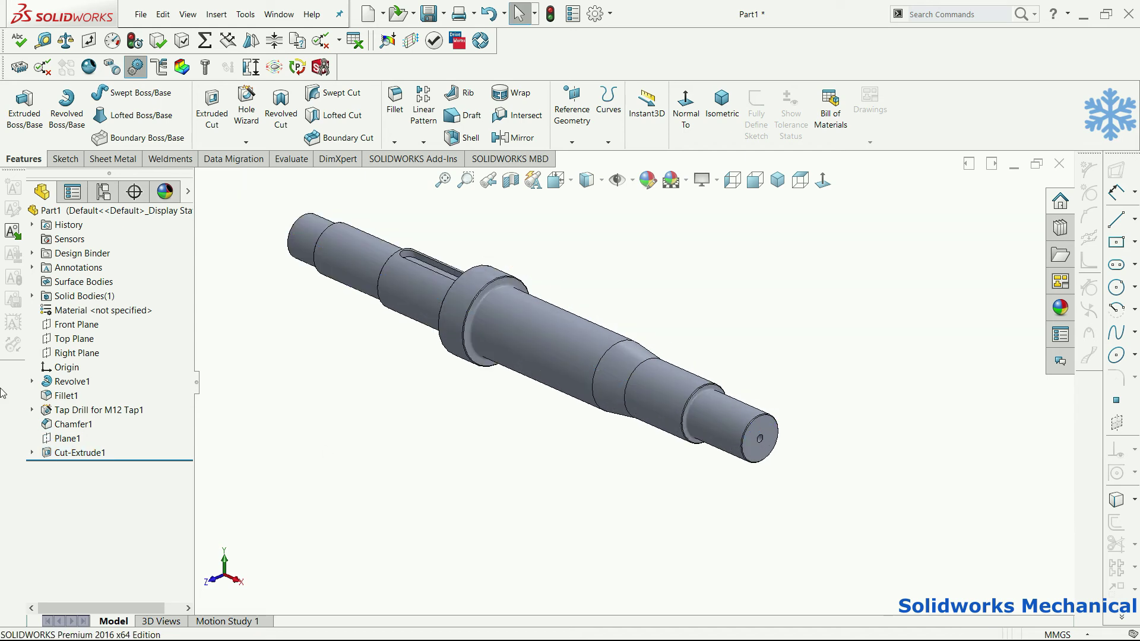
- Open the revolved body's profile sketch to check the dimensions of the end section past the taper
click(72, 381)
click(86, 356)
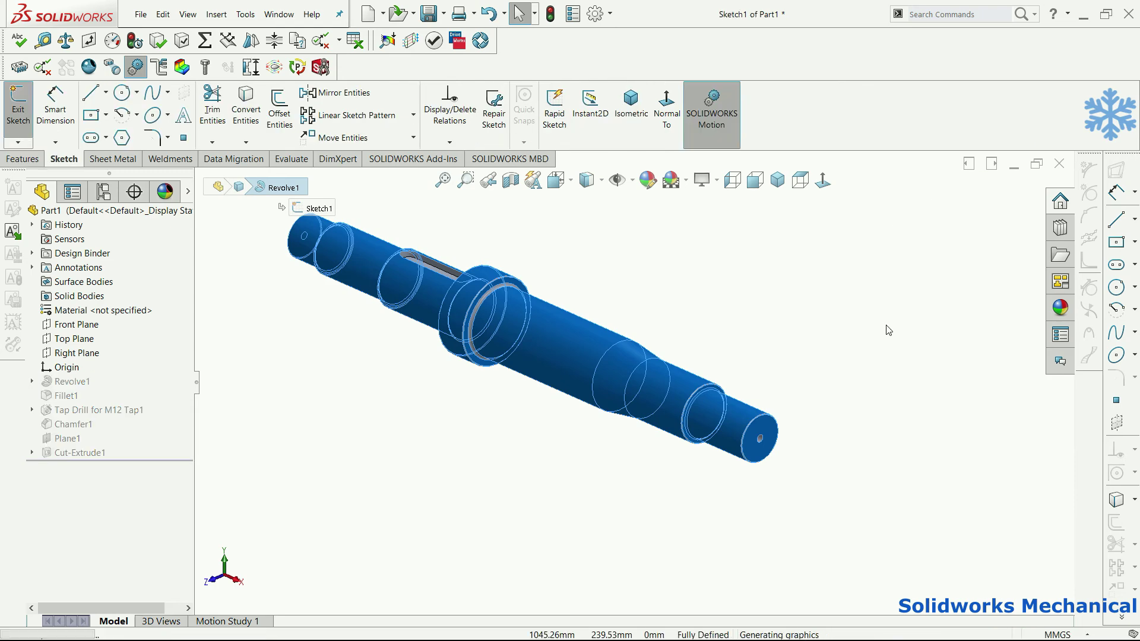
middle_drag(725, 434, 791, 356)
scroll(831, 309, down, 4)
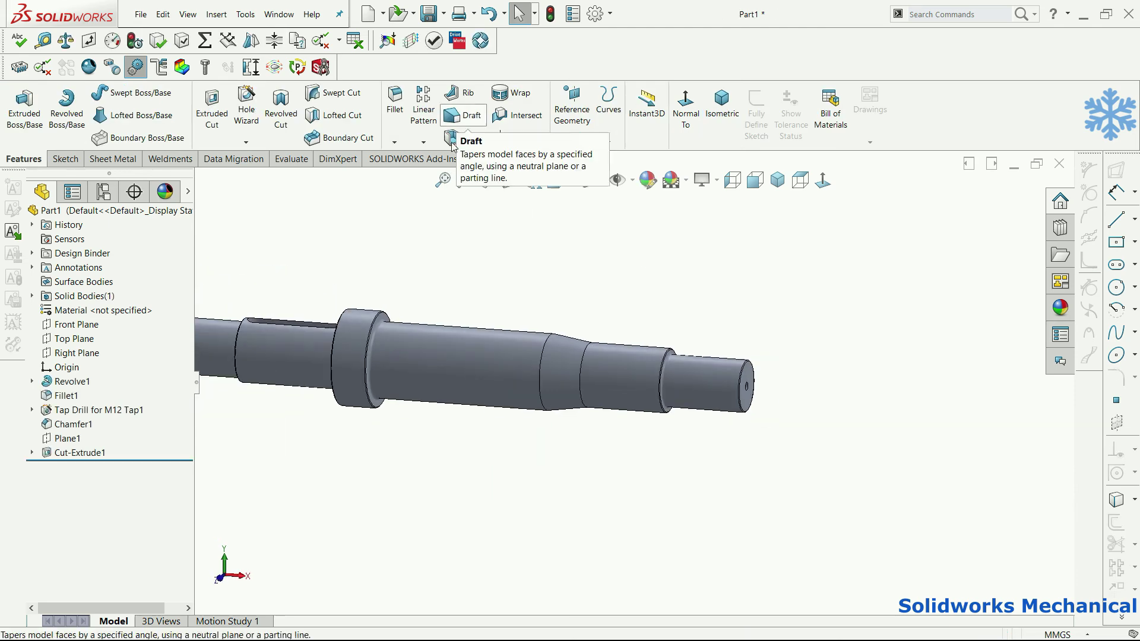
- Show the primary planes again and select the Top Plane
click(626, 184)
click(645, 205)
middle_drag(671, 231, 706, 386)
scroll(423, 597, up, 1)
middle_drag(423, 597, 325, 380)
scroll(325, 380, down, 4)
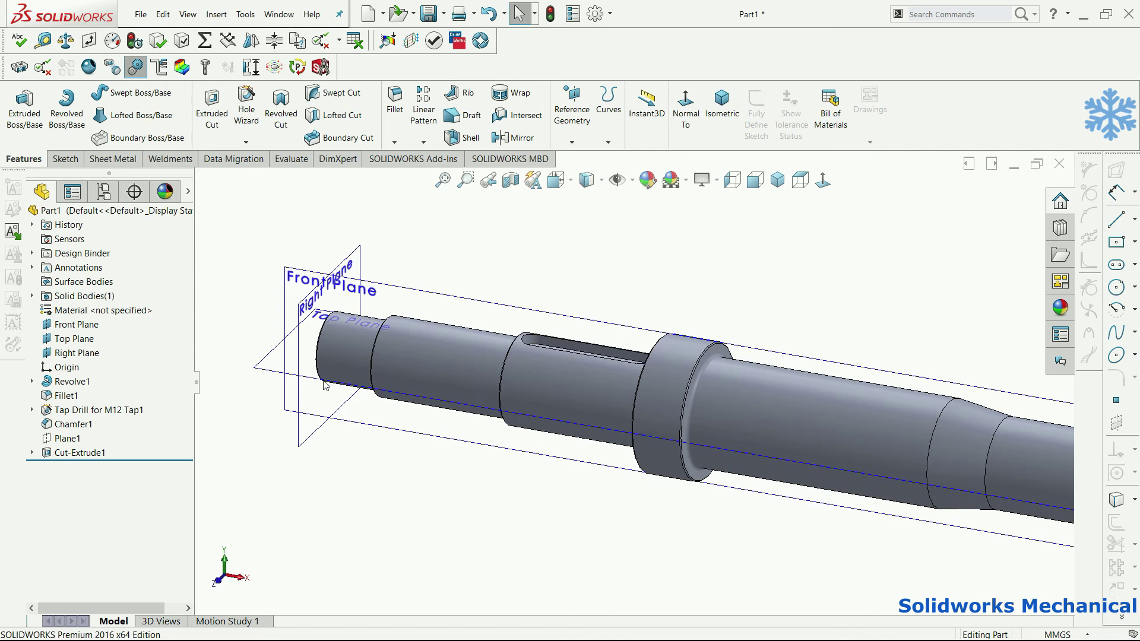
click(282, 367)
key(f)
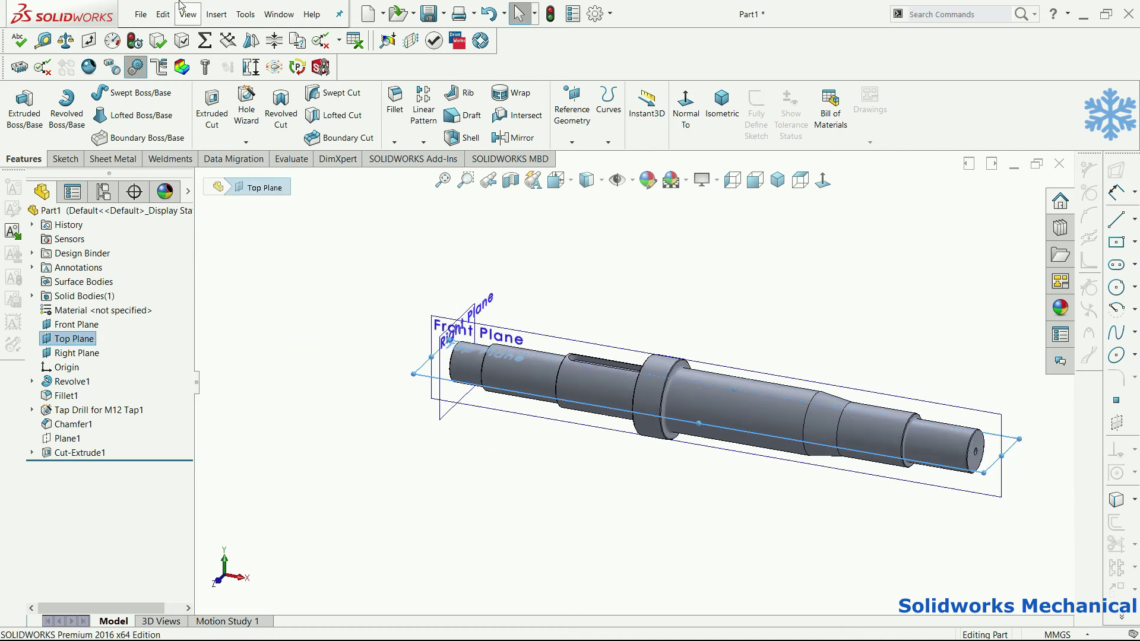
click(562, 119)
click(579, 170)
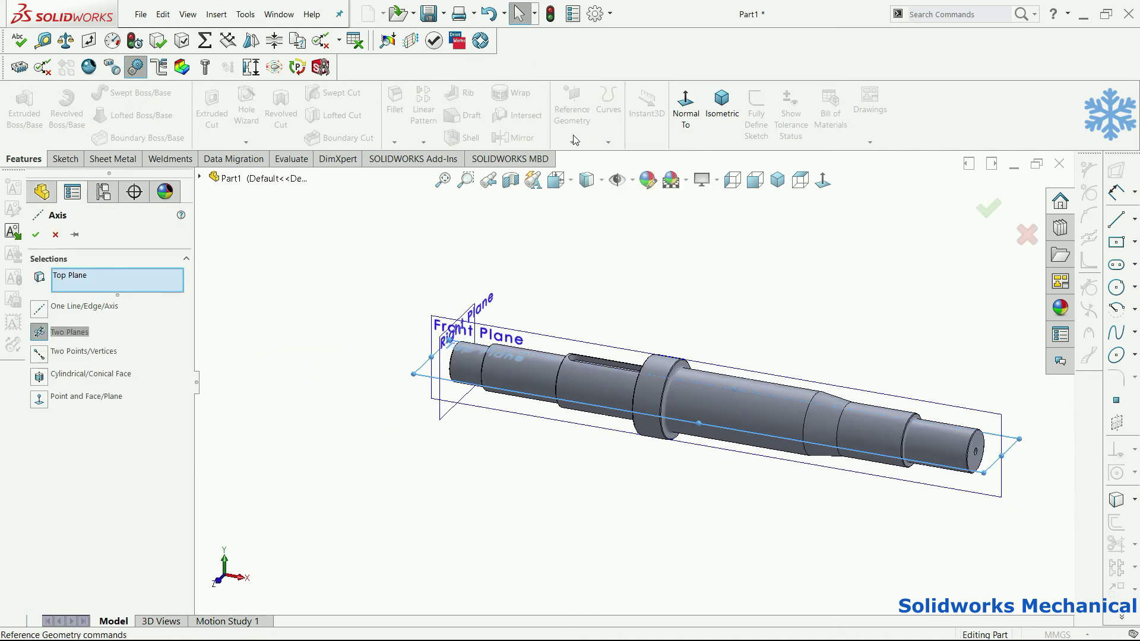
click(55, 235)
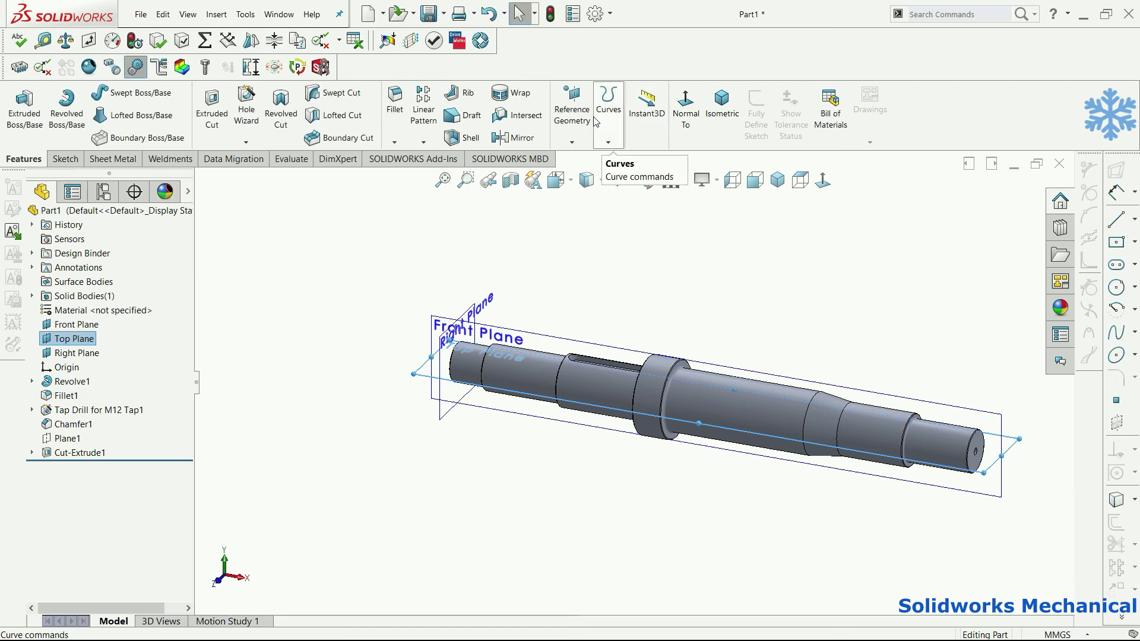
- Create a reference plane offset 32.5 mm above the Top Plane
click(572, 116)
click(585, 158)
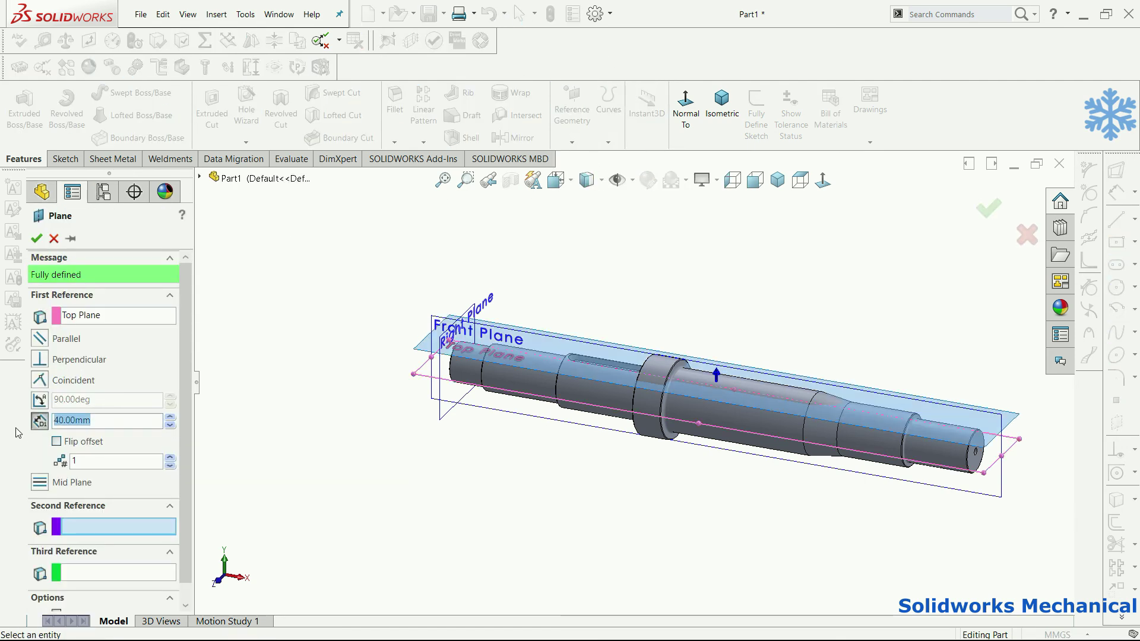
key(Return)
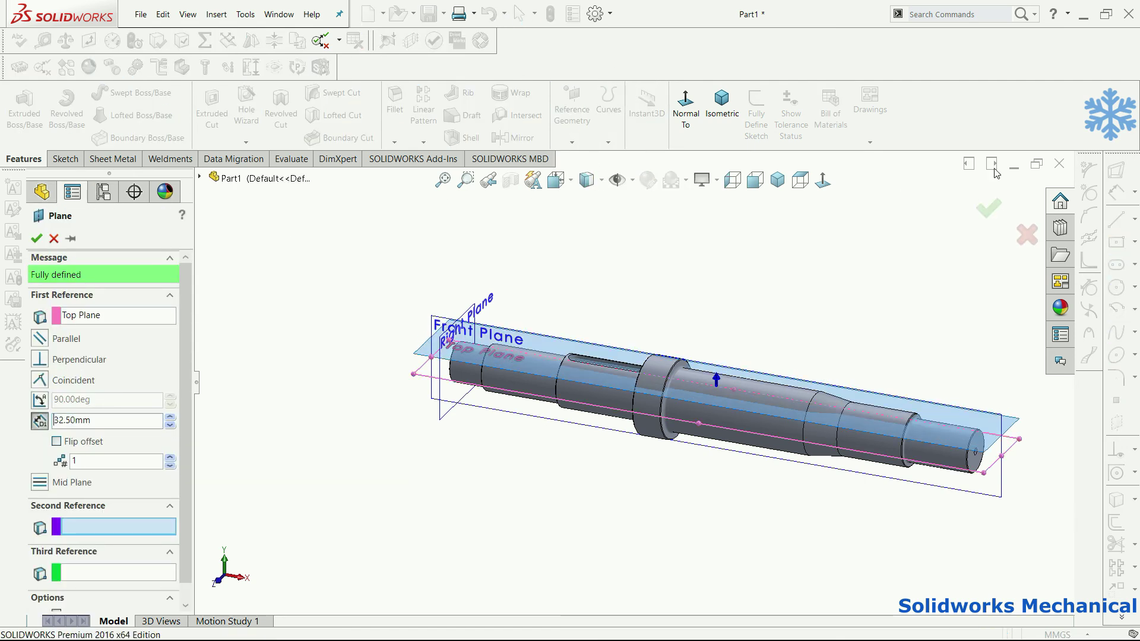
key(Return)
- Hide the primary planes, start a sketch on the new offset plane and view it face-on
click(622, 180)
click(620, 224)
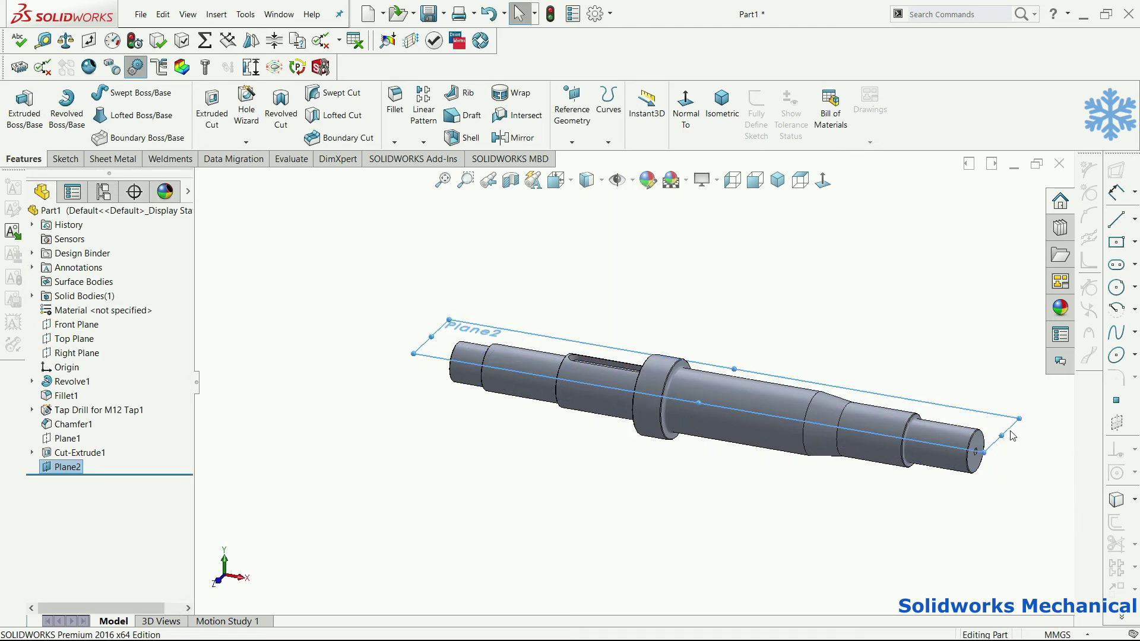
right_click(948, 406)
click(969, 381)
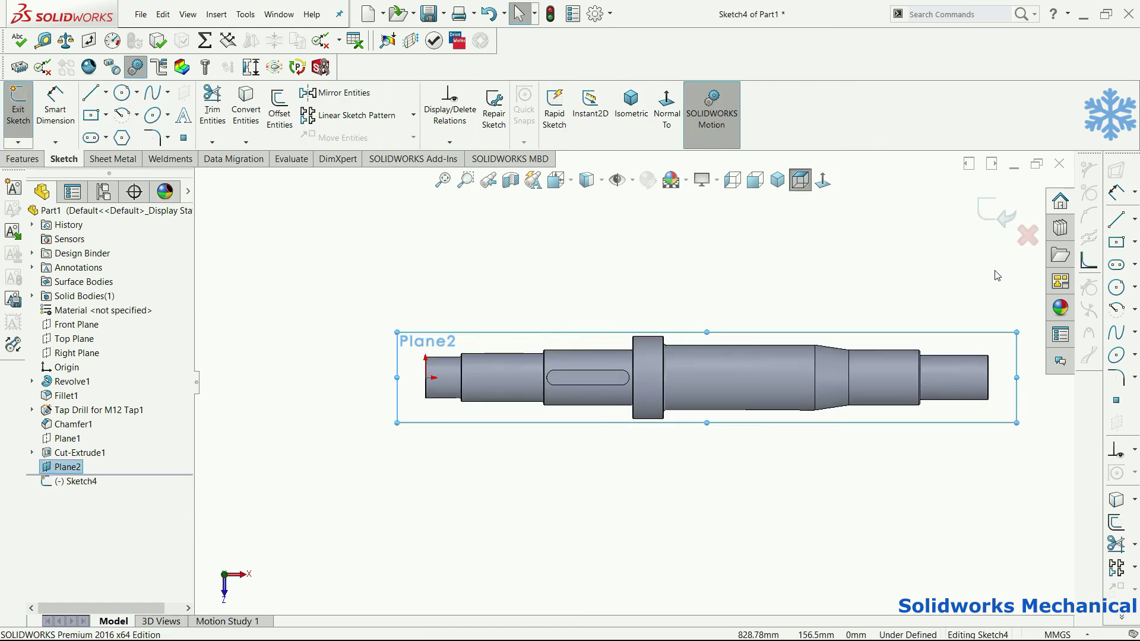
- Sketch a horizontal straight slot on the end section's axis, running past the shaft end, about 88 mm between centres and 19 mm wide
scroll(936, 306, up, 1)
scroll(782, 420, down, 5)
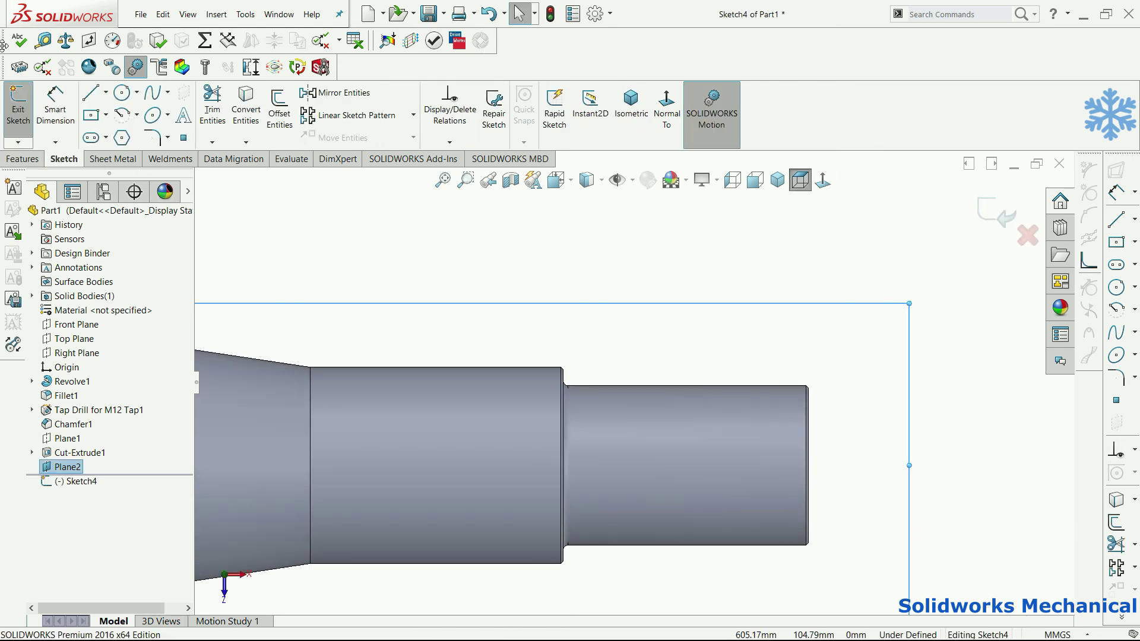
click(93, 139)
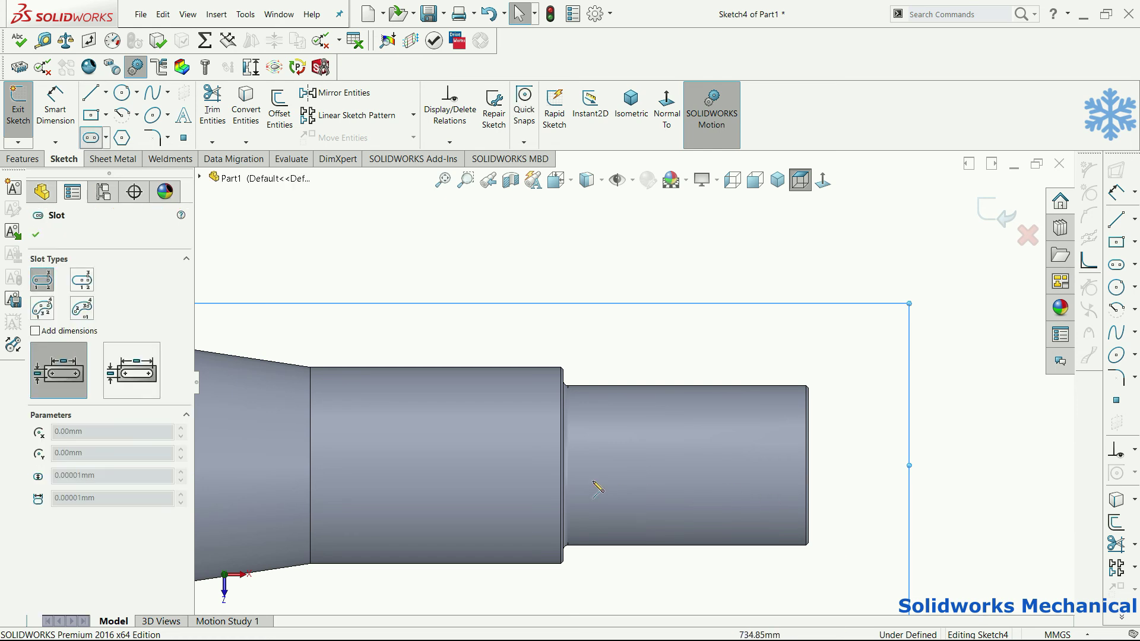
click(647, 466)
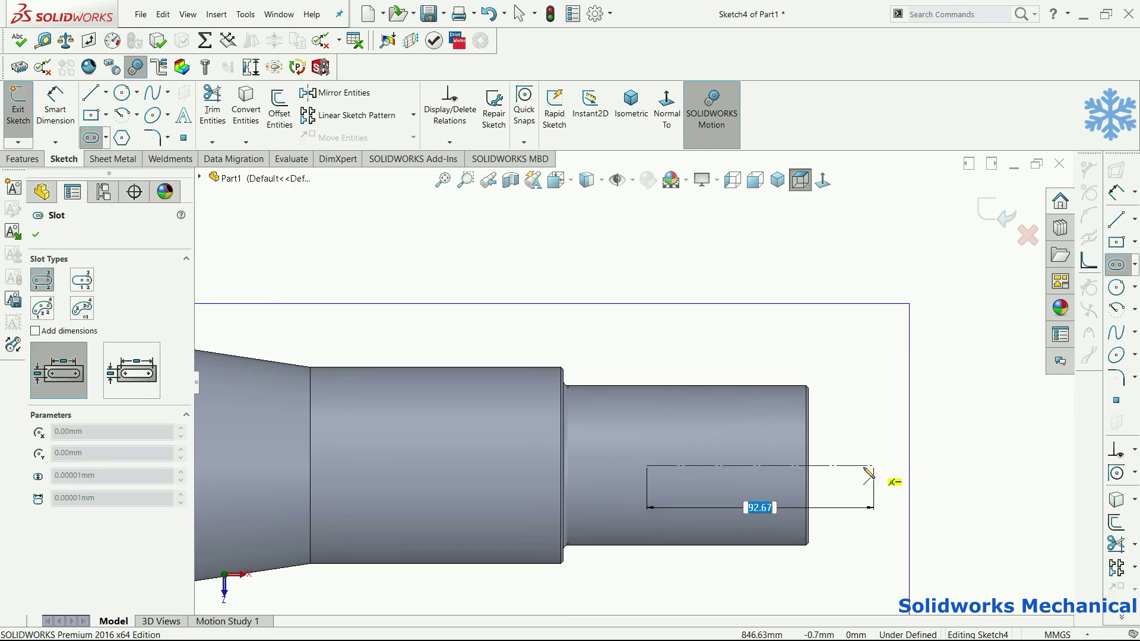
click(864, 465)
click(867, 490)
- Dimension the width between the end slot's straight sides and set it to 16 mm
right_drag(900, 557, 885, 325)
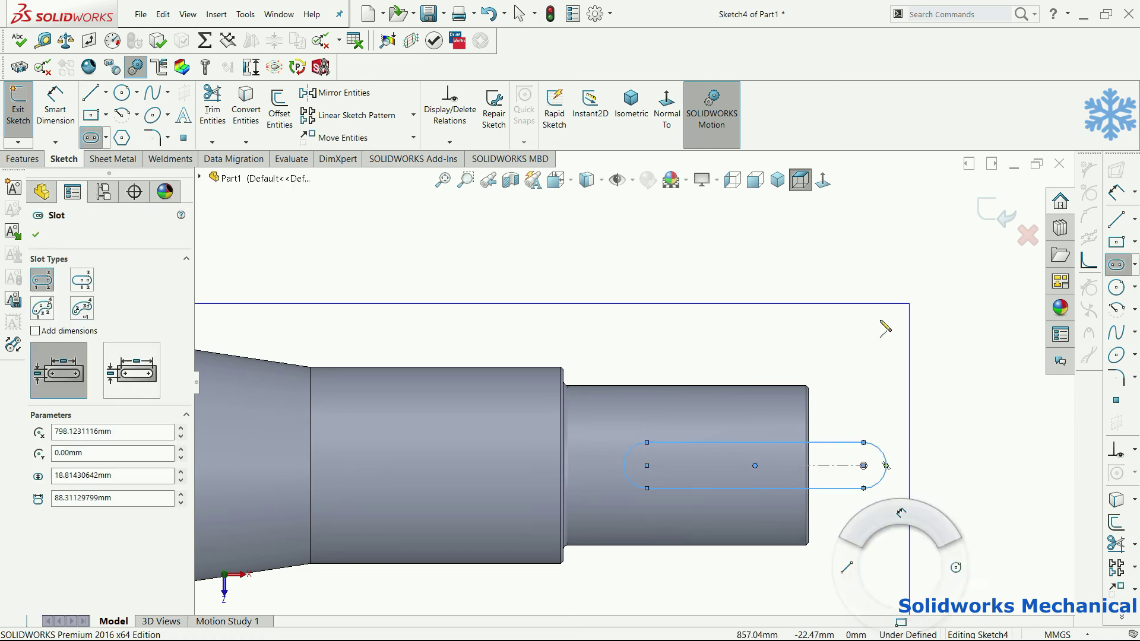
click(834, 443)
click(868, 490)
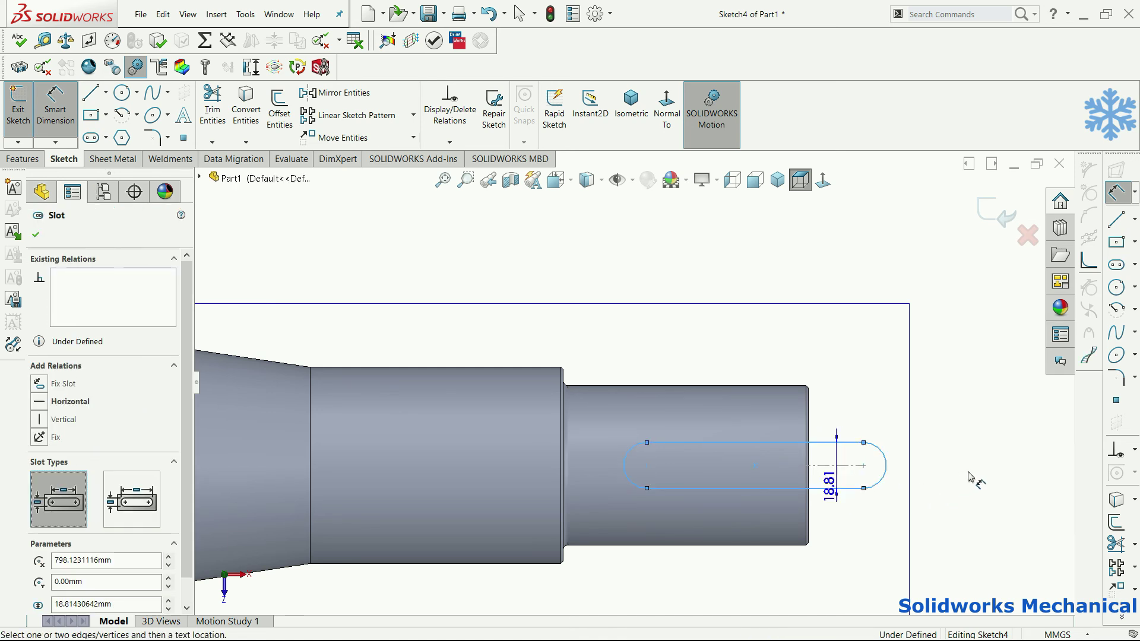
click(969, 478)
text(16)
key(Return)
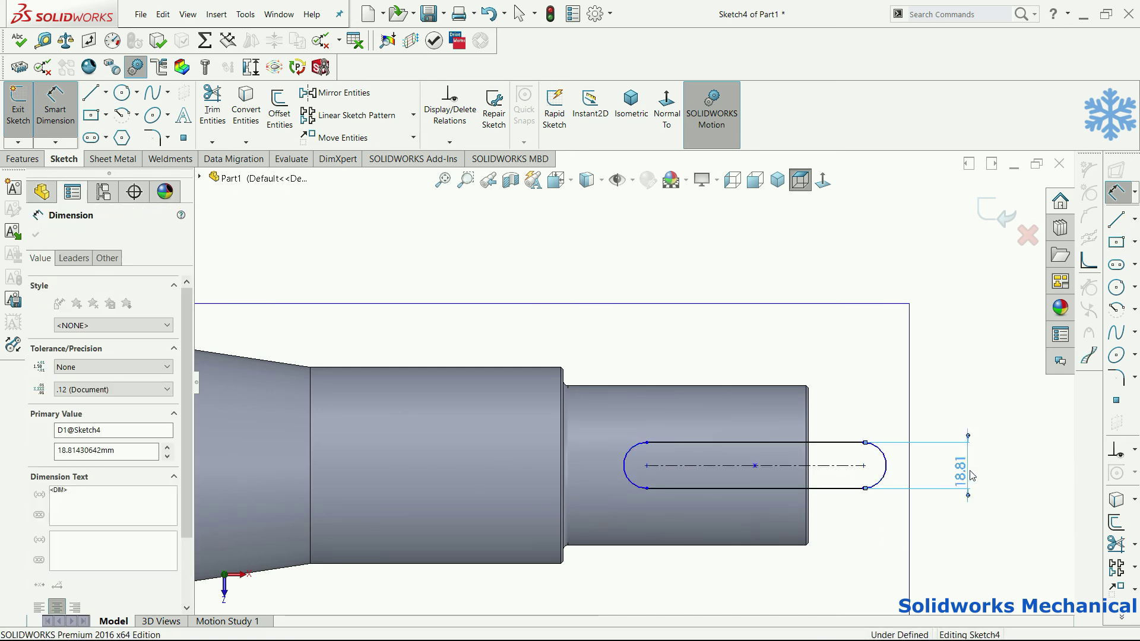
click(924, 354)
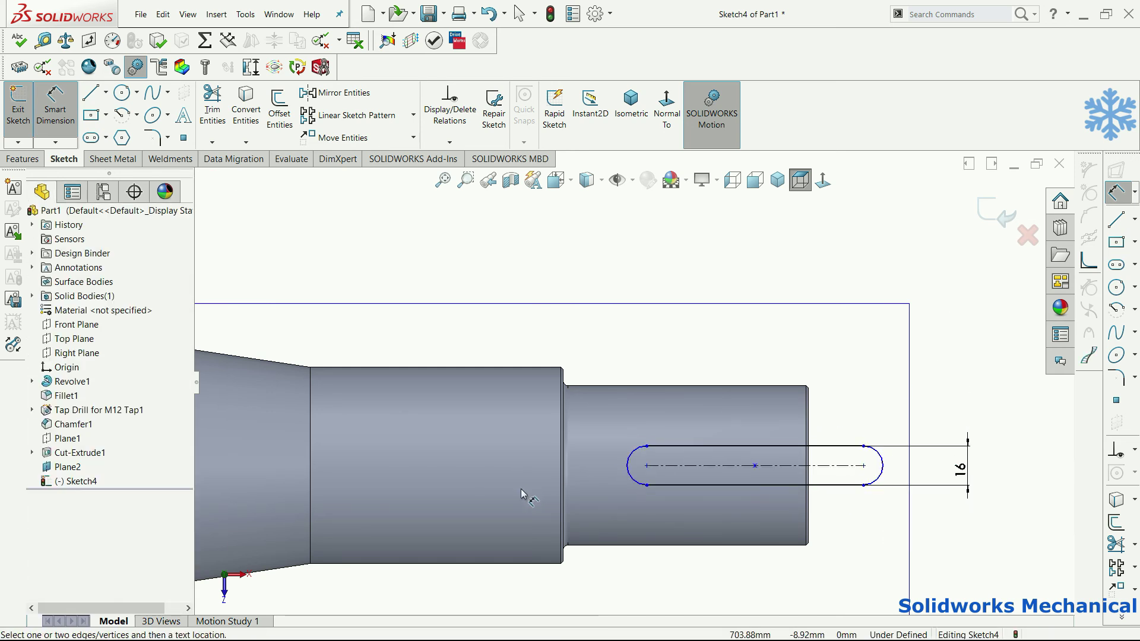
- Dimension the gap between the end section's shoulder edge and the slot's inner rounded end, setting it to 5 mm
click(629, 470)
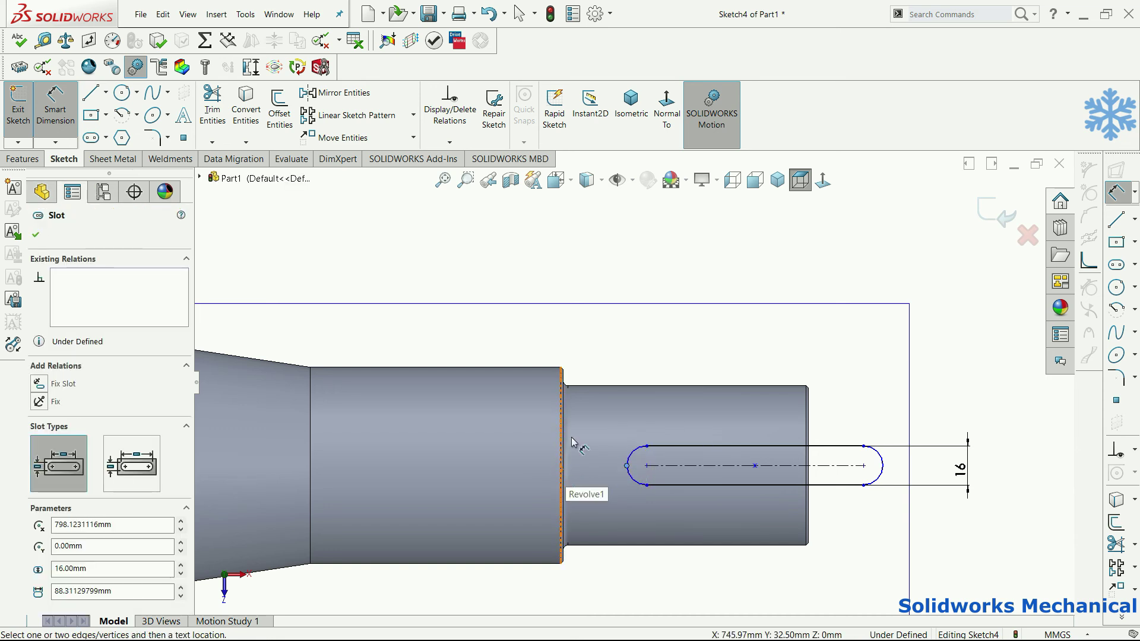
scroll(577, 399, up, 3)
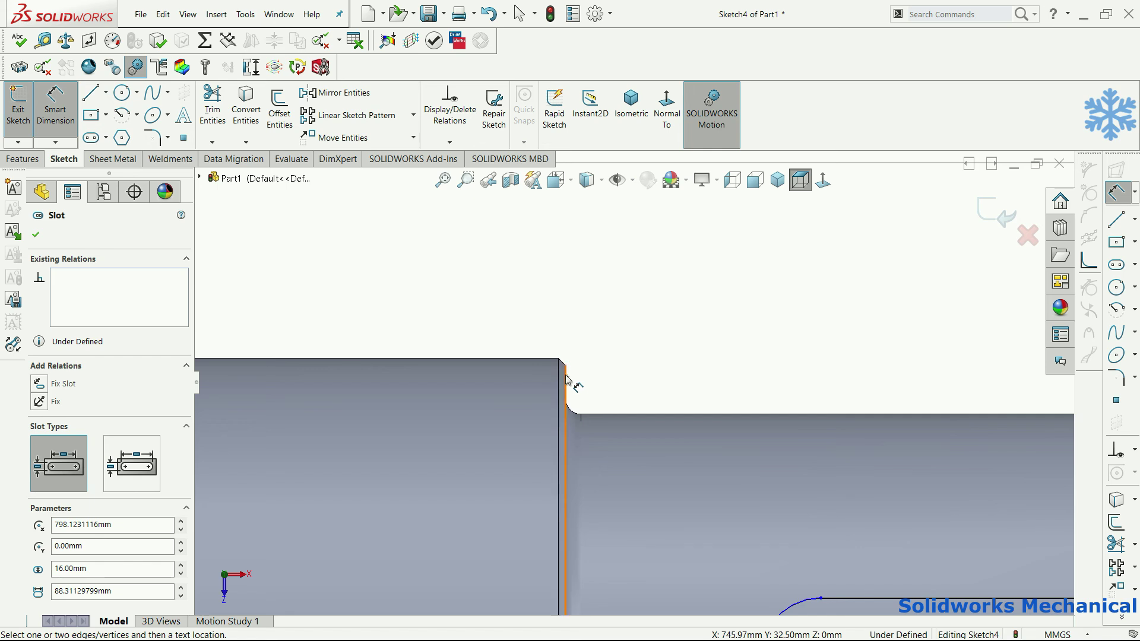
click(567, 380)
click(587, 291)
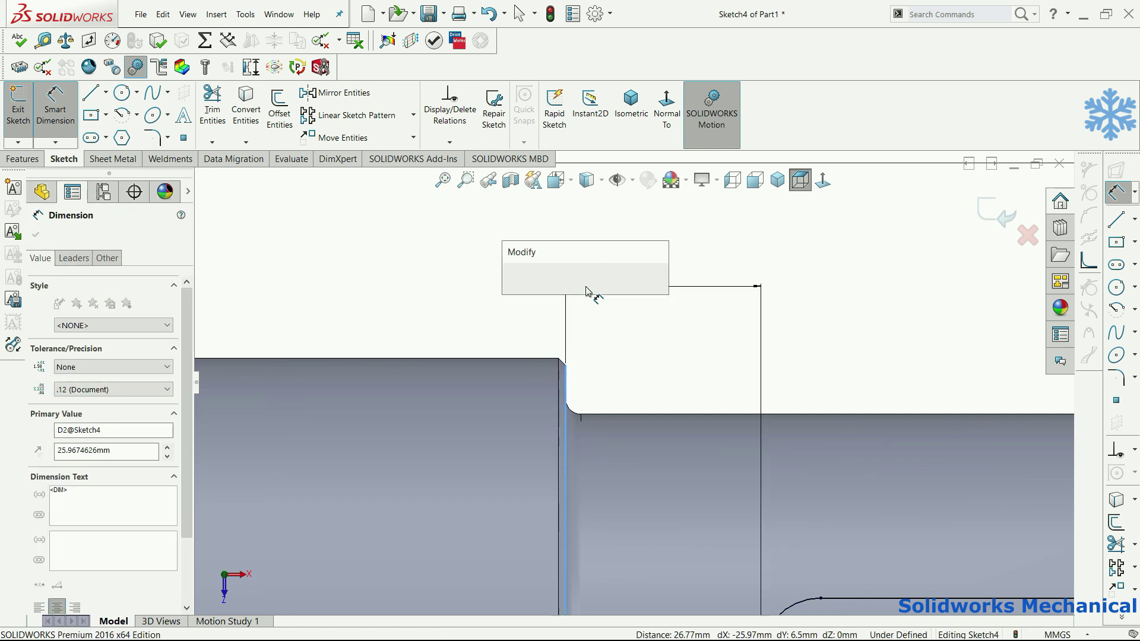
text(5)
key(Return)
- Cut-extrude the end slot sketch 8 mm blind to form an open keyway at the shaft end
key(f)
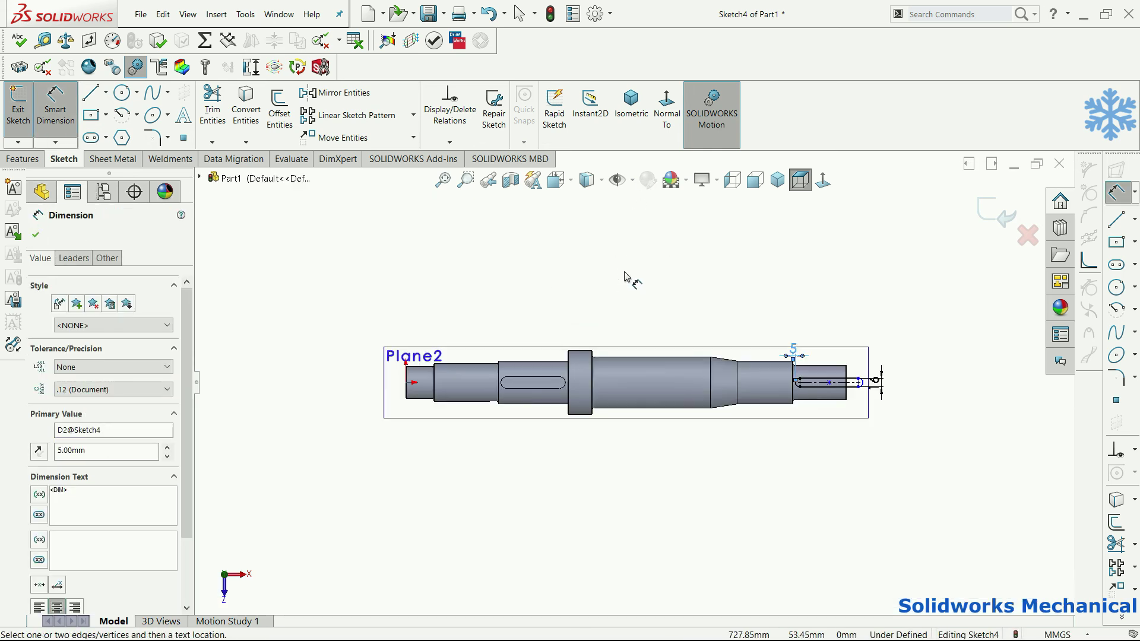
middle_drag(921, 402, 766, 409)
scroll(741, 491, up, 5)
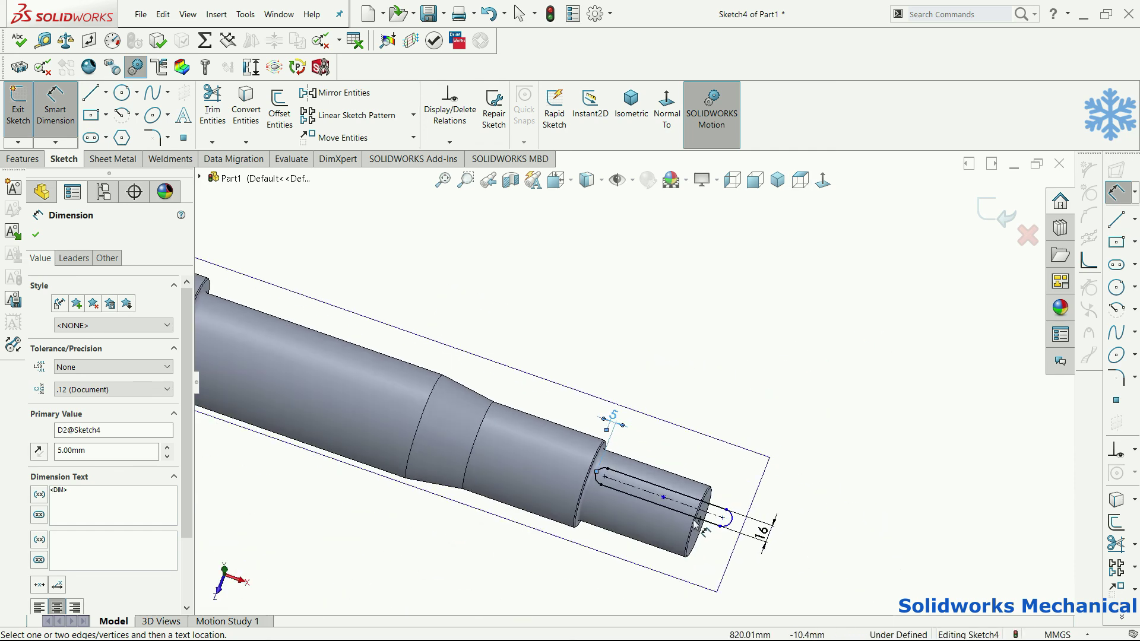
scroll(697, 525, up, 3)
click(27, 161)
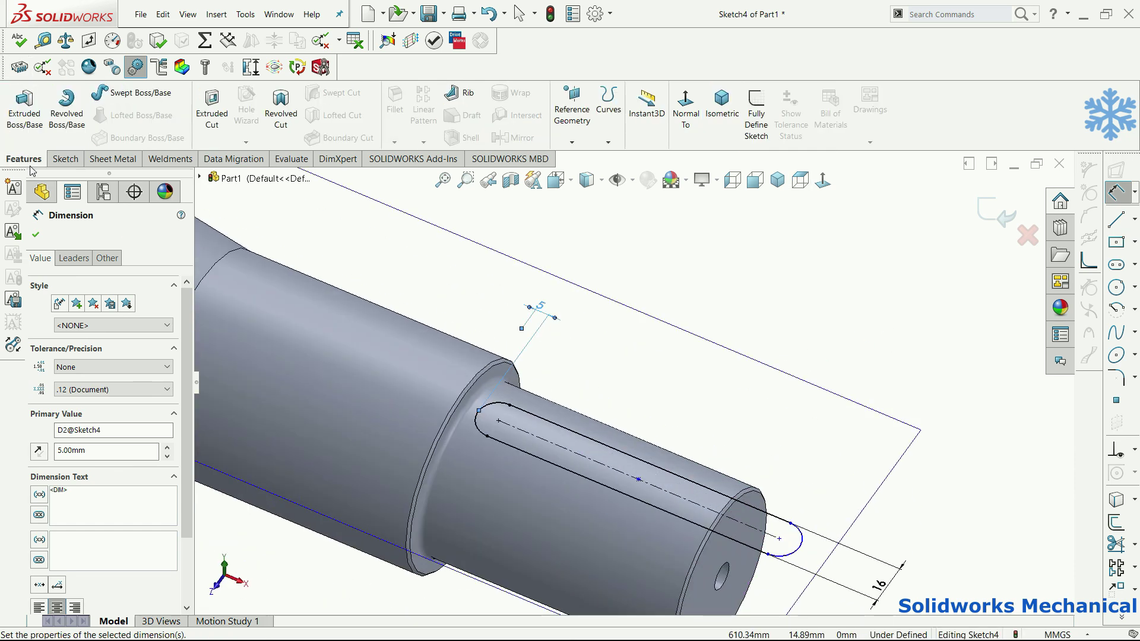
click(215, 121)
text(8)
key(Return)
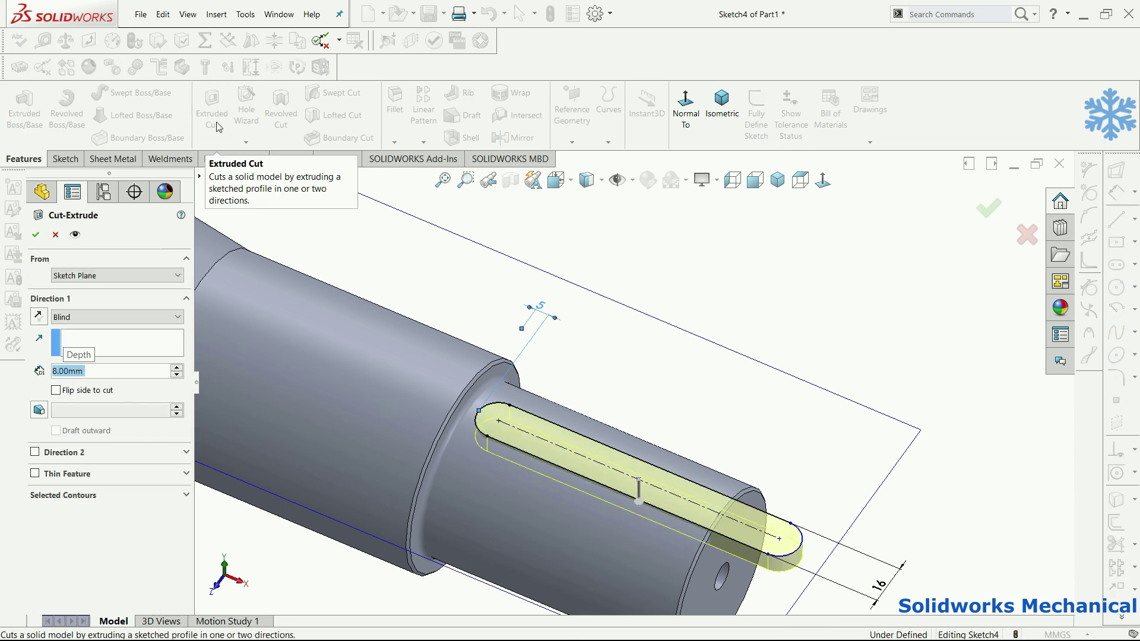
click(35, 235)
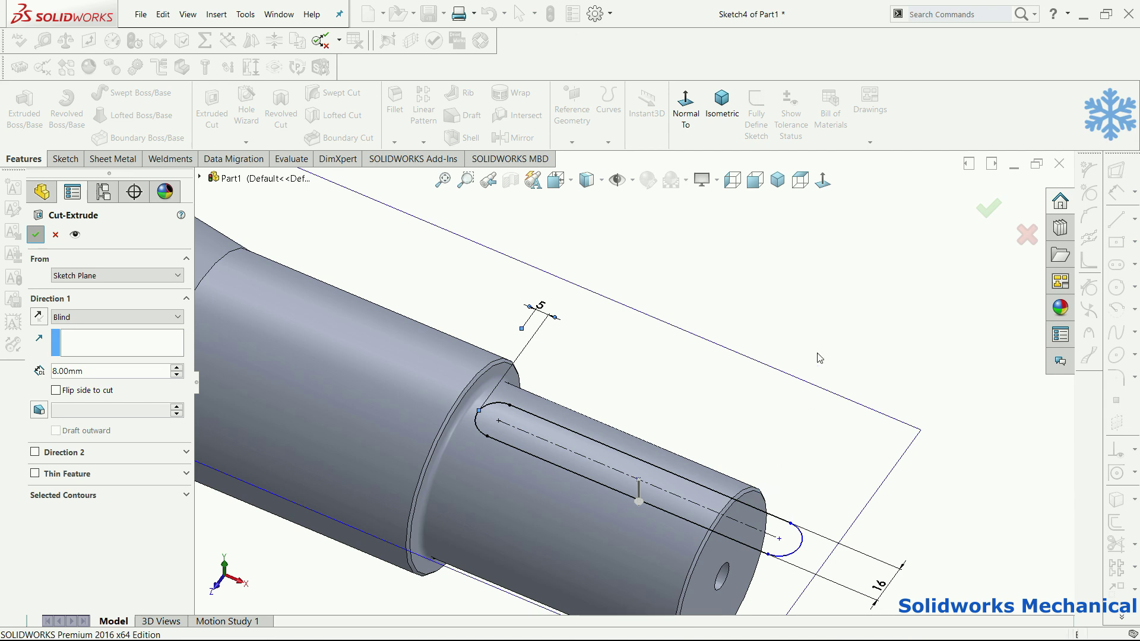
- Hide the second offset plane, inspect the shaft with both keyways from several sides and view it from the top
key(f)
middle_drag(839, 295, 857, 396)
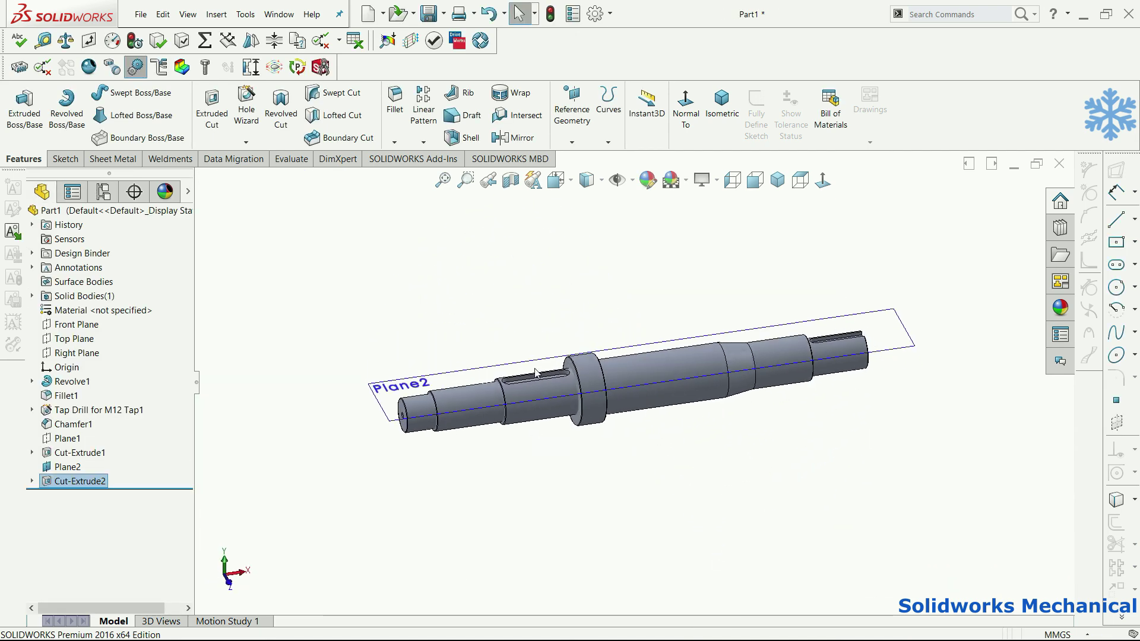
scroll(537, 373, down, 5)
middle_drag(712, 385, 969, 329)
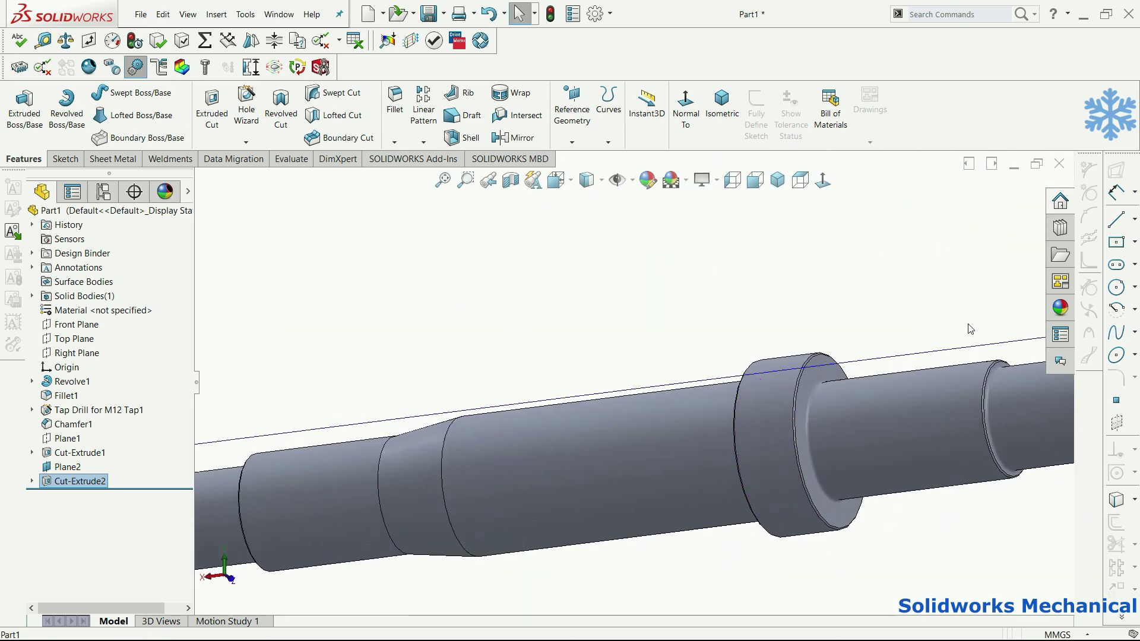
scroll(970, 329, up, 5)
middle_drag(775, 439, 824, 470)
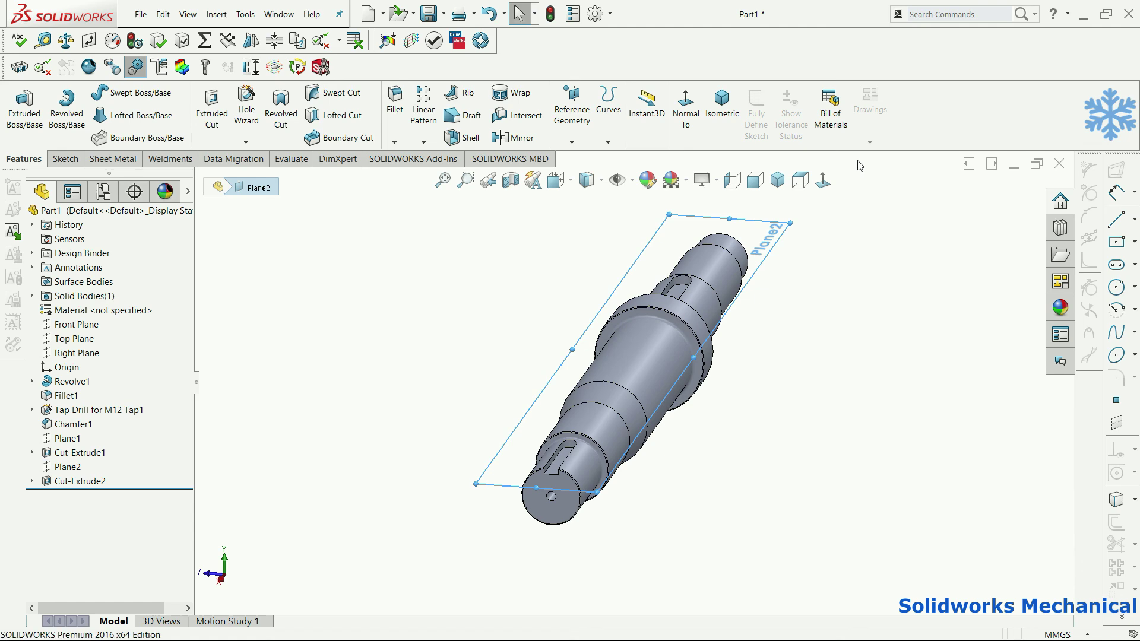
click(823, 179)
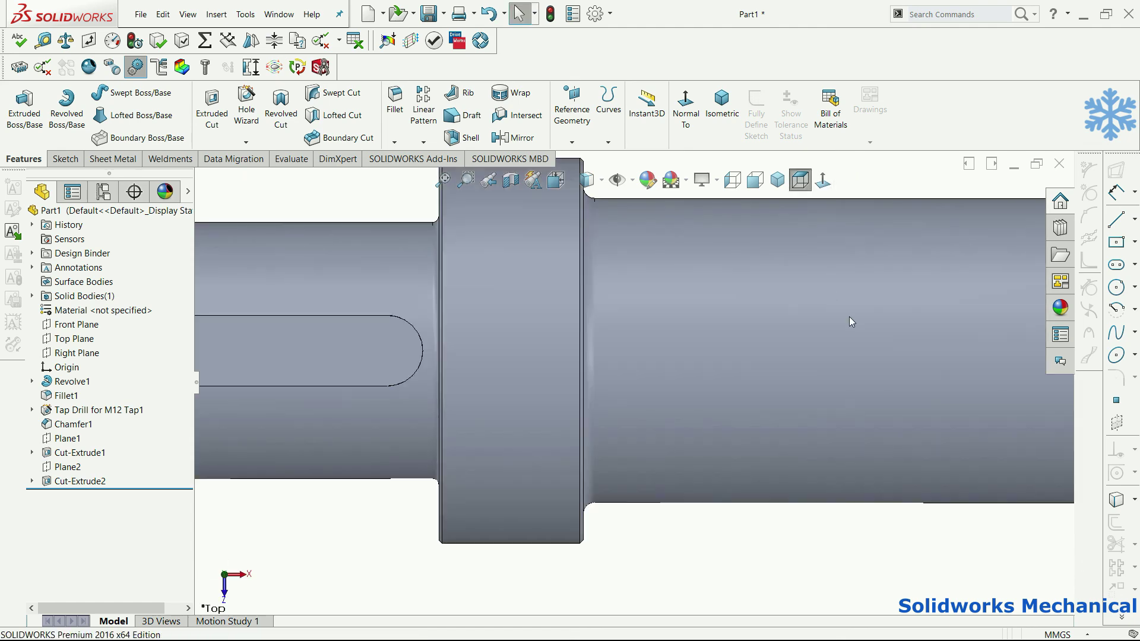